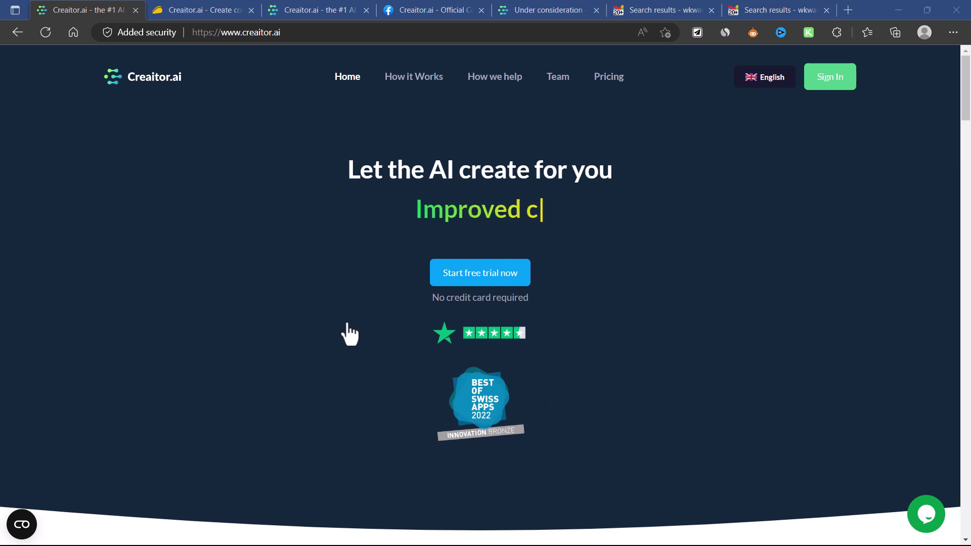
Scroll down past How it Works and Save Money & Time to the Our Great Team section
scroll(350, 334, down, 1)
scroll(350, 334, down, 3)
scroll(349, 331, down, 5)
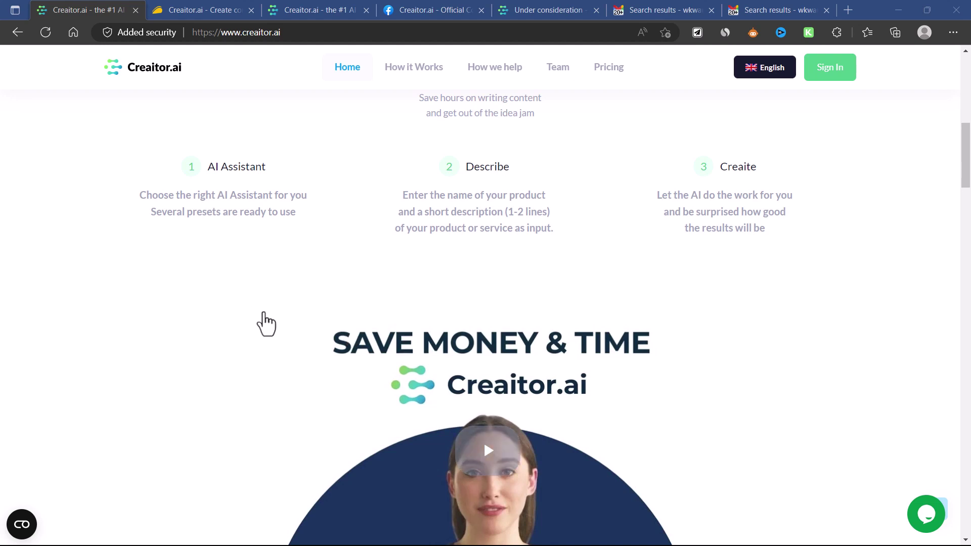
scroll(267, 324, up, 5)
scroll(267, 324, down, 4)
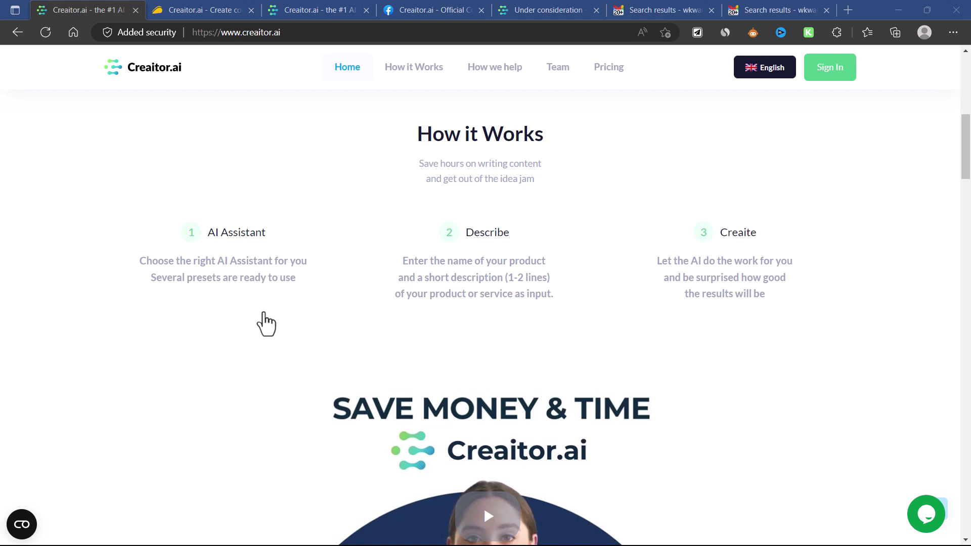
scroll(319, 268, down, 9)
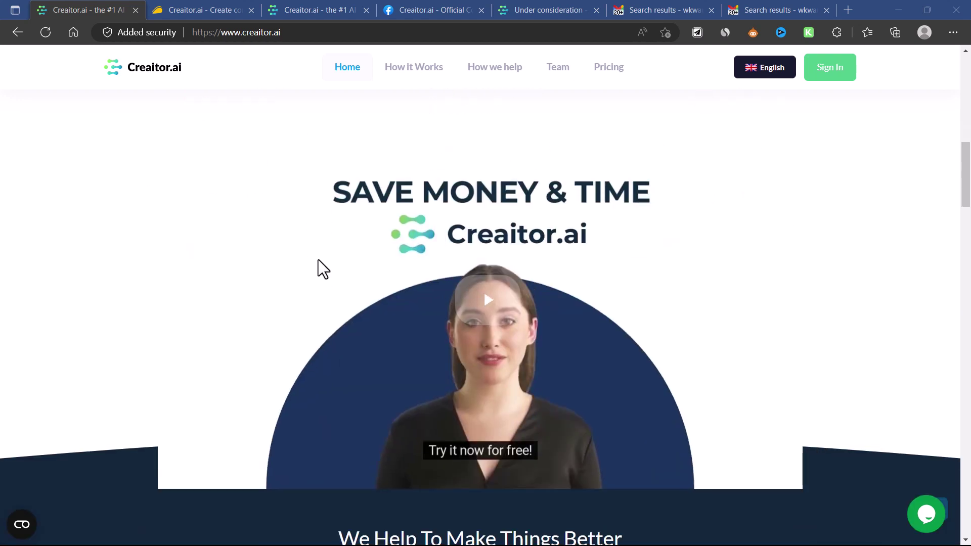
scroll(318, 261, down, 6)
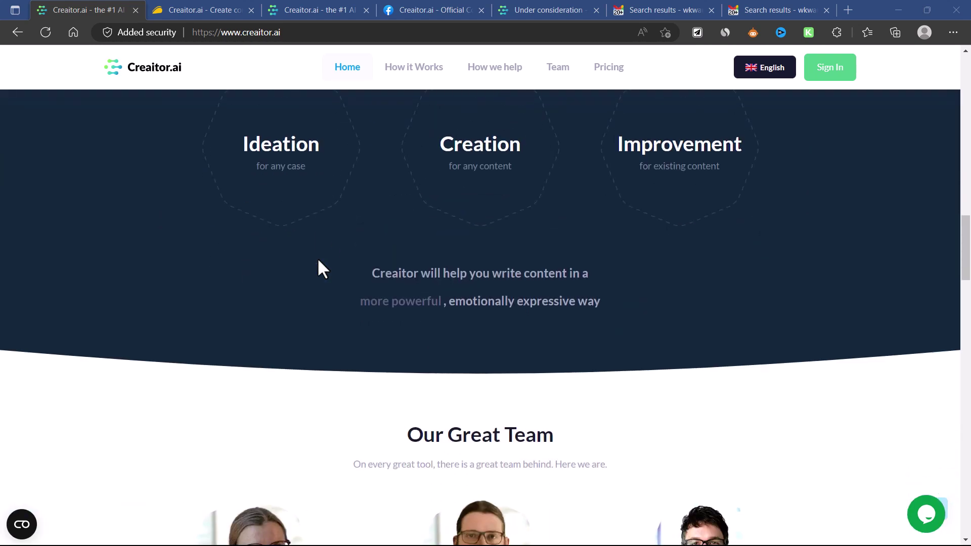
scroll(318, 260, down, 5)
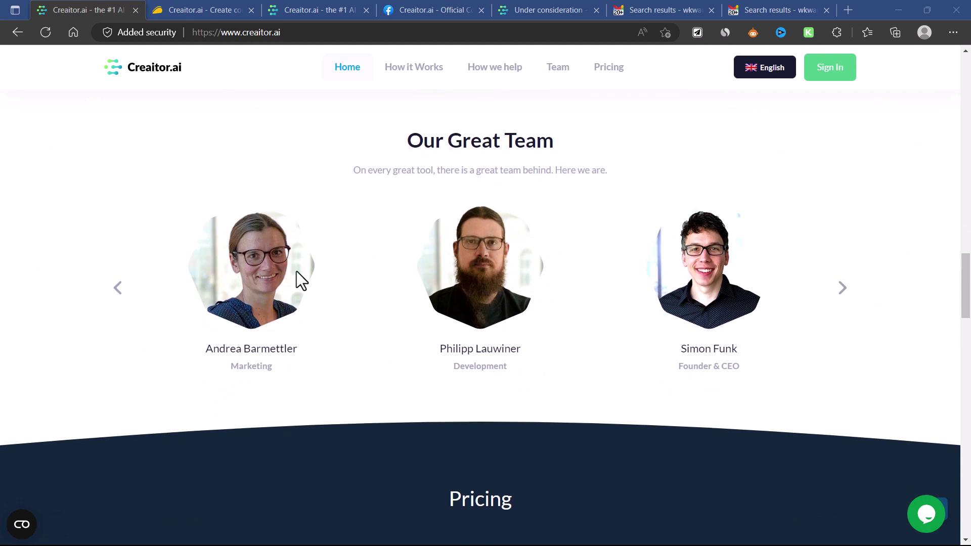
Step the team carousel back three members, then forward to reveal the Marketing member
click(117, 290)
click(118, 289)
click(117, 289)
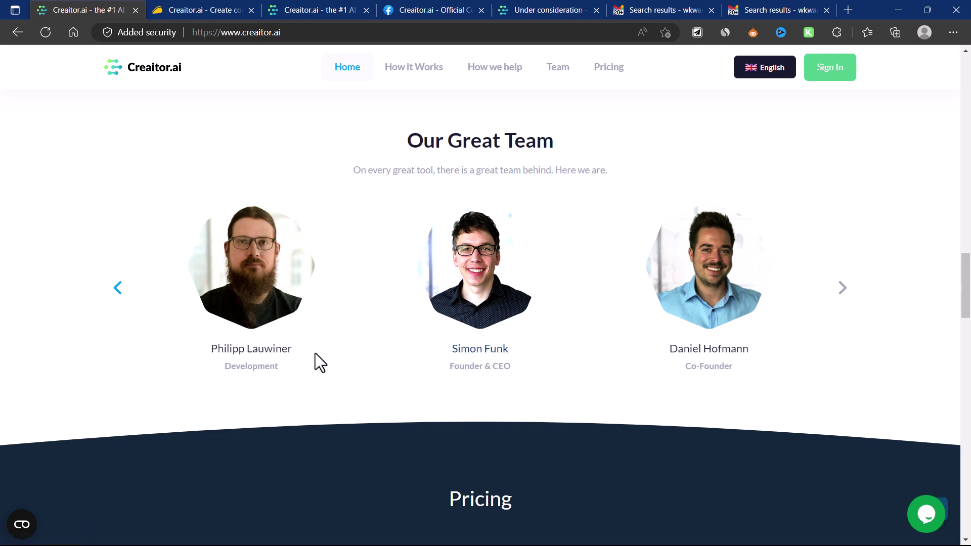
right_click(843, 294)
click(905, 301)
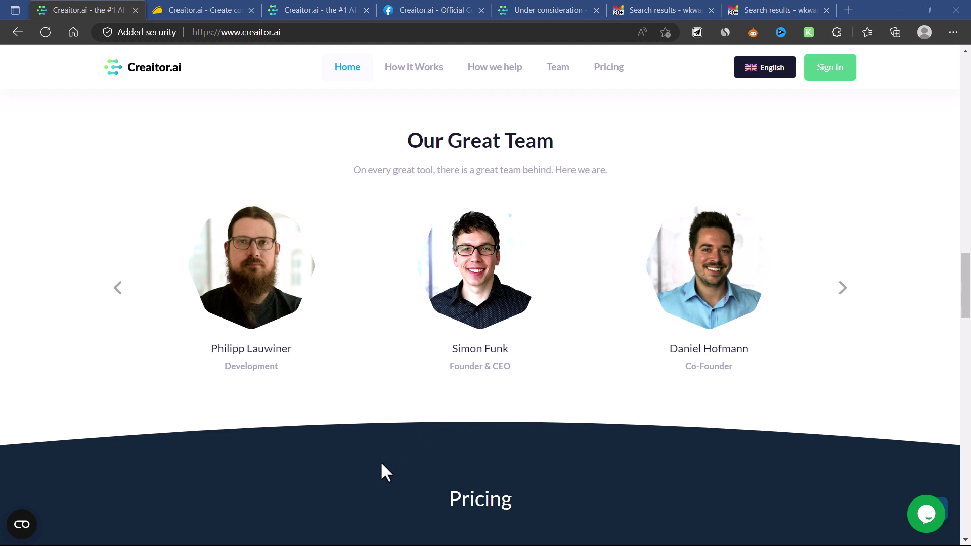
click(843, 291)
click(842, 289)
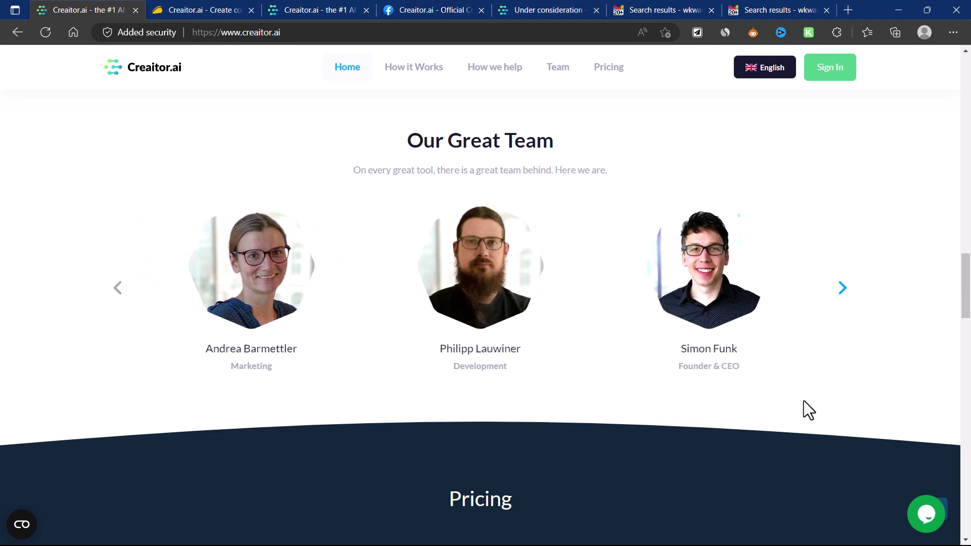
Scroll to the Pricing section showing the Basic, Standard and Professional plans
scroll(808, 410, down, 5)
scroll(804, 402, down, 3)
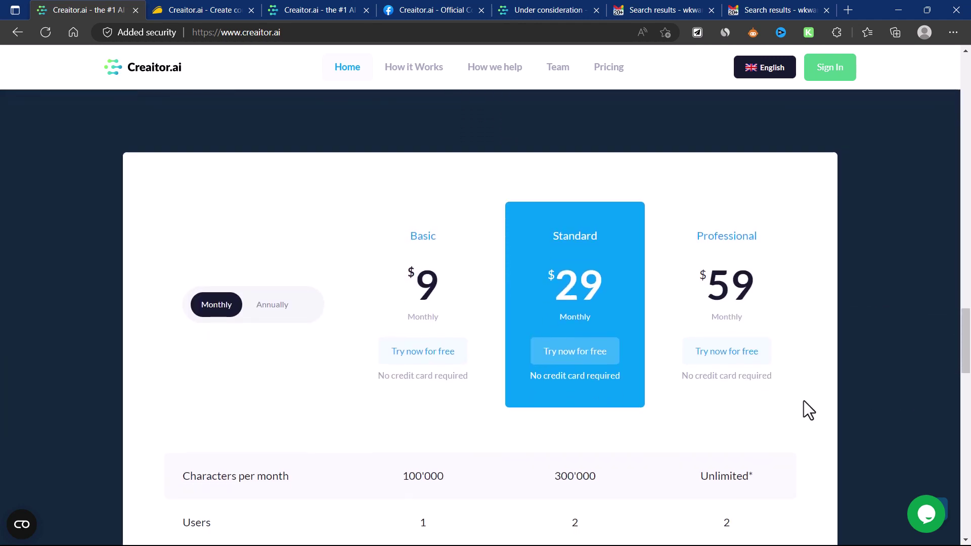
scroll(803, 401, up, 1)
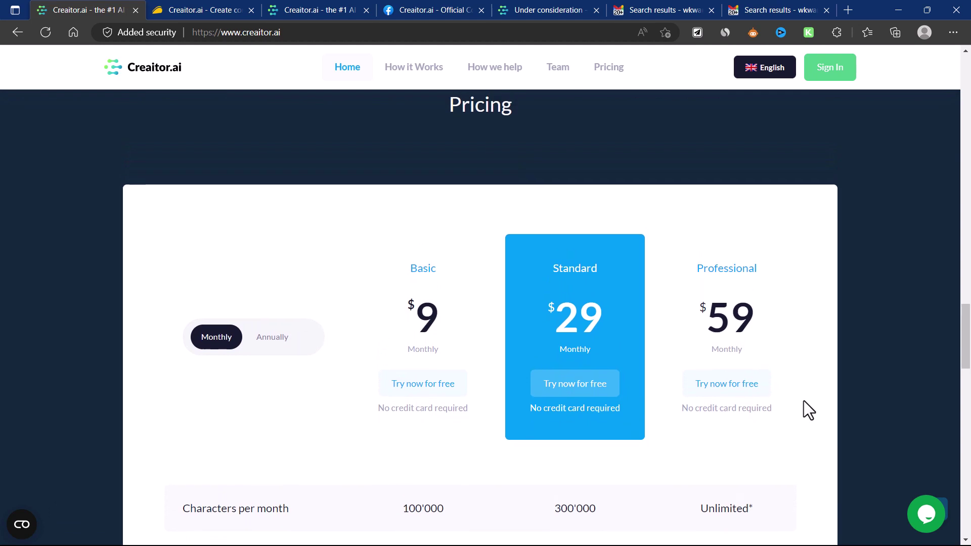
scroll(425, 357, down, 1)
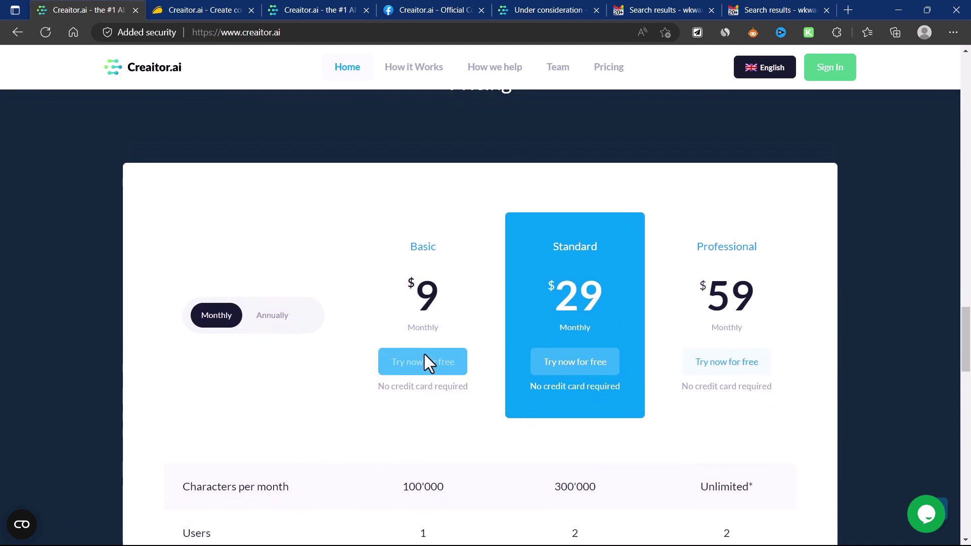
scroll(501, 287, down, 3)
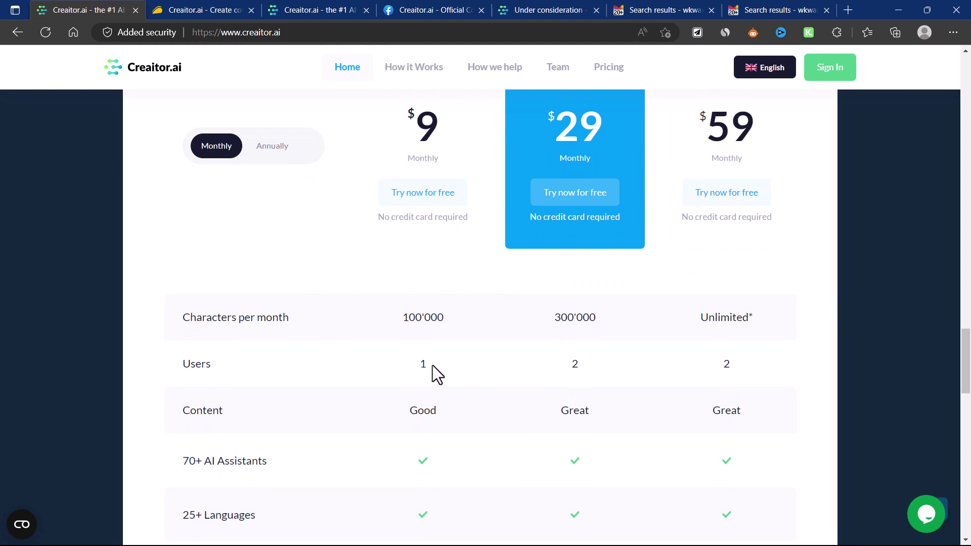
scroll(433, 365, up, 1)
scroll(433, 365, down, 1)
scroll(432, 365, up, 1)
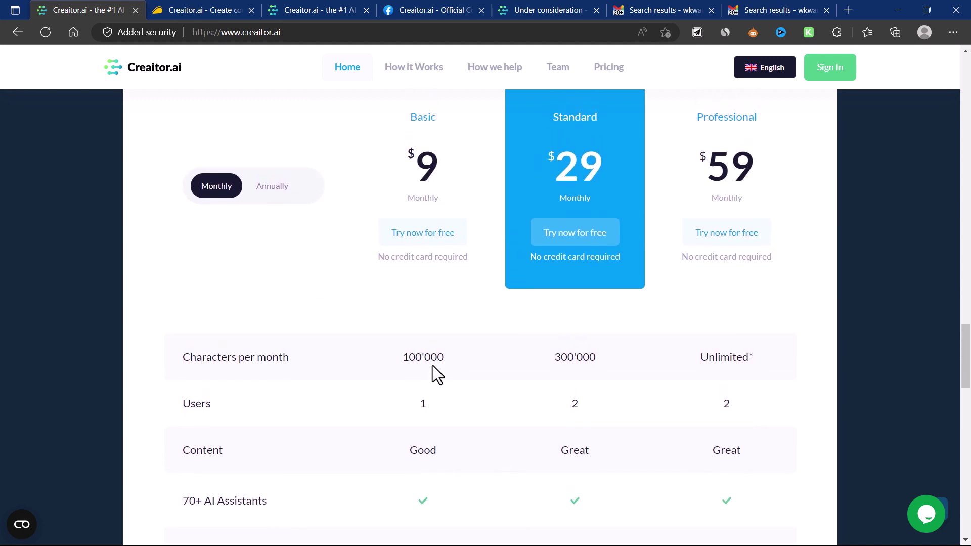
scroll(433, 365, down, 1)
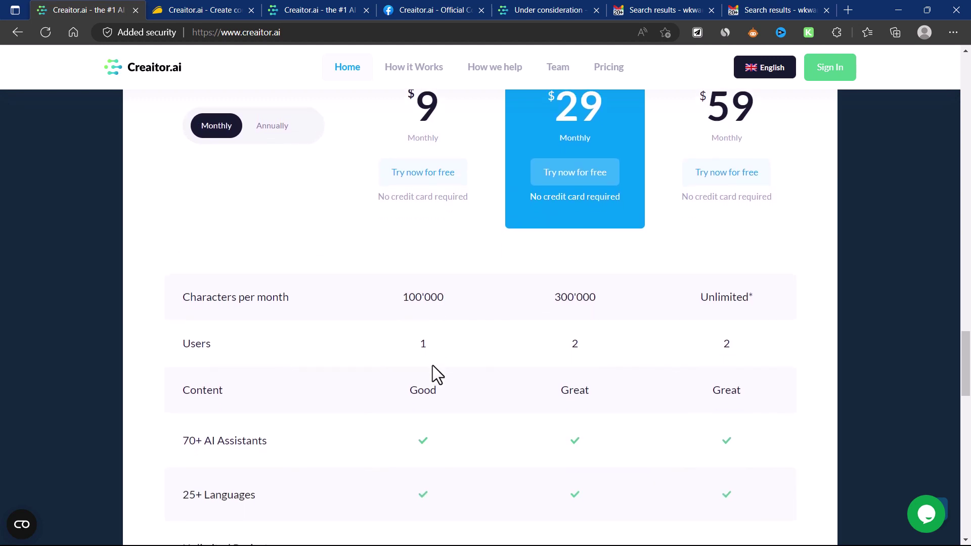
Scroll the feature comparison table down to SERP Beater and the Free plan's 20'000 monthly characters
double_click(215, 391)
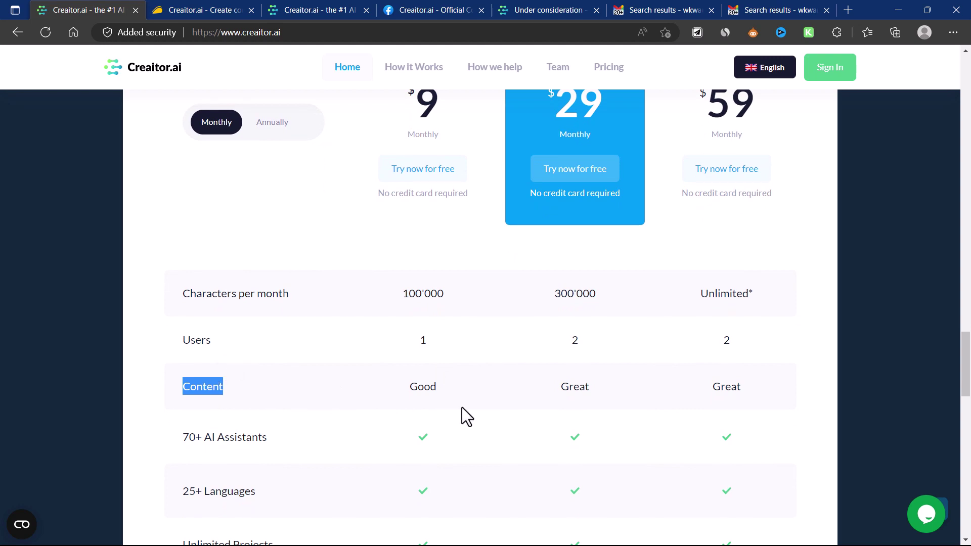
scroll(462, 408, up, 1)
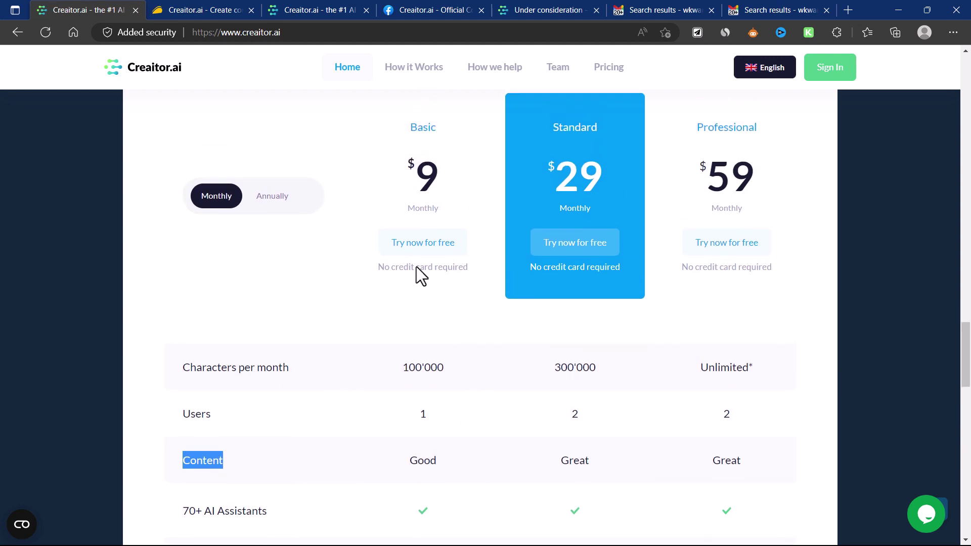
scroll(423, 276, down, 2)
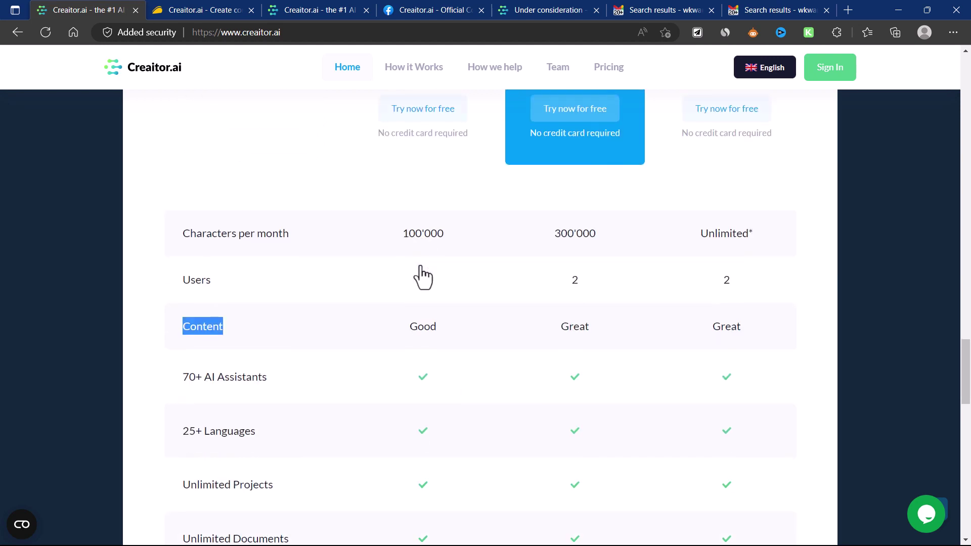
click(436, 329)
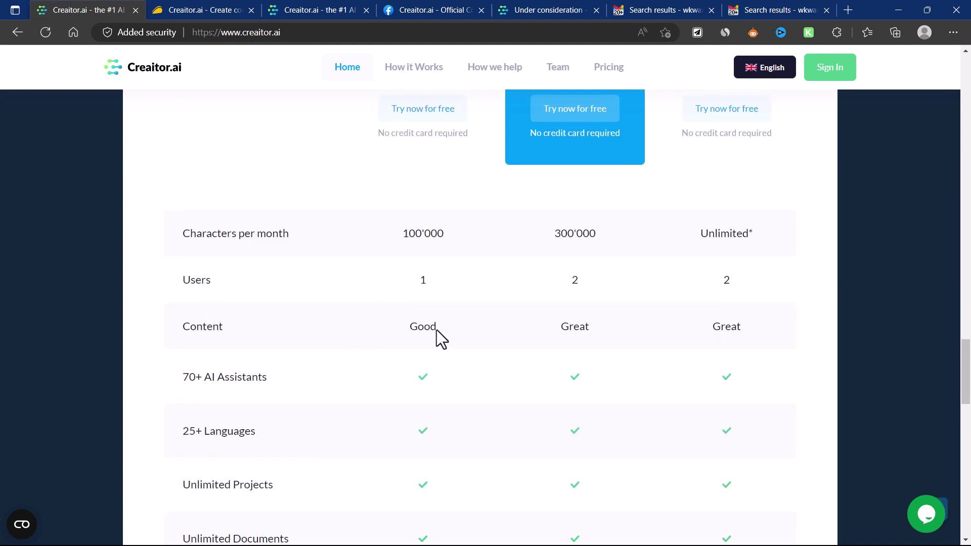
scroll(594, 344, up, 2)
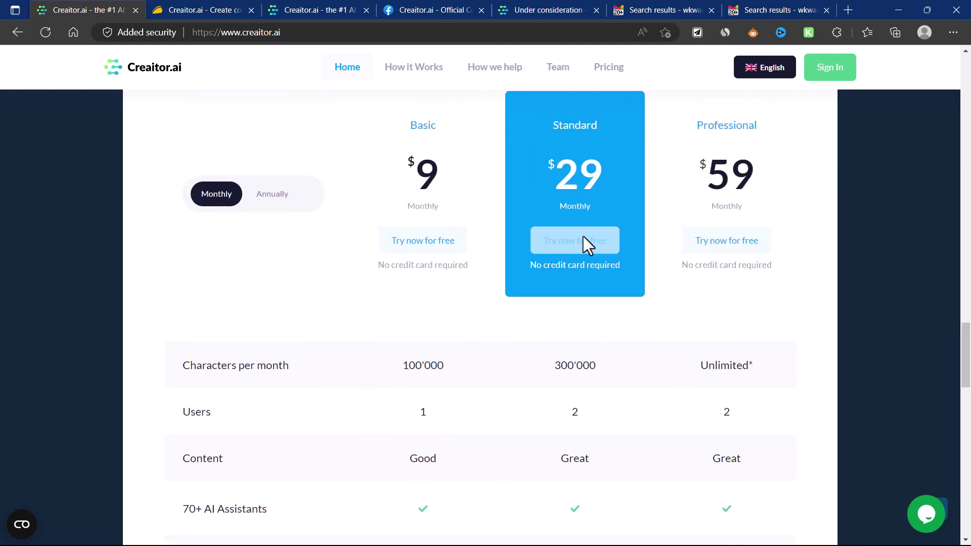
scroll(584, 245, down, 2)
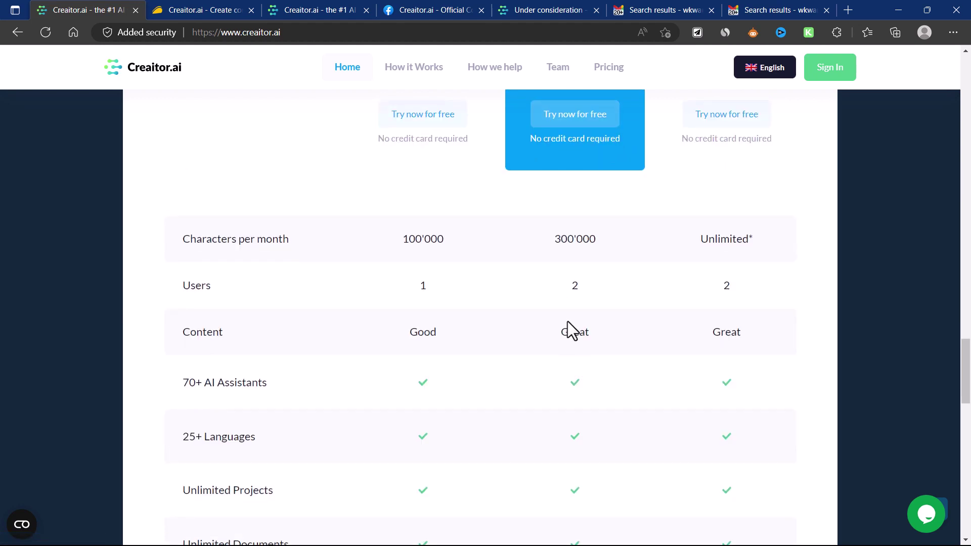
scroll(568, 321, down, 2)
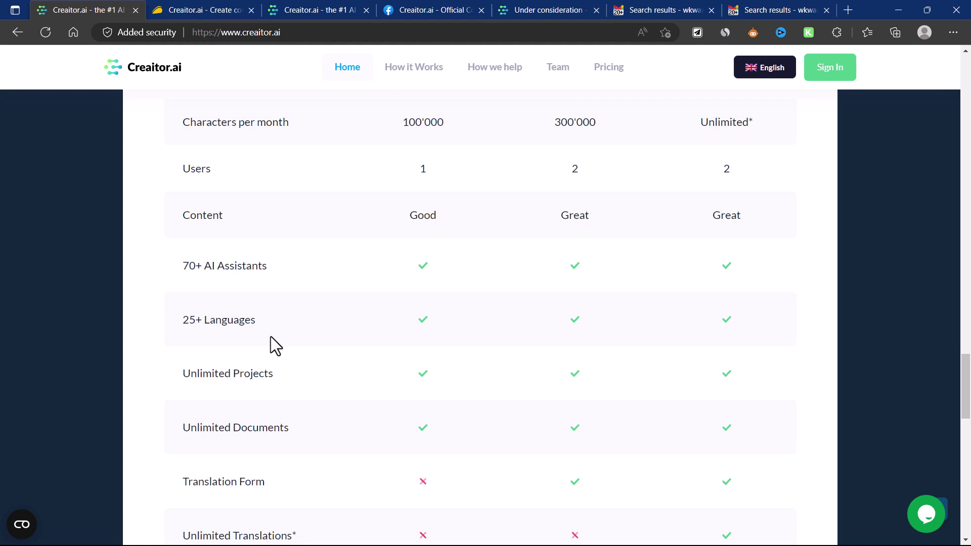
scroll(271, 338, down, 3)
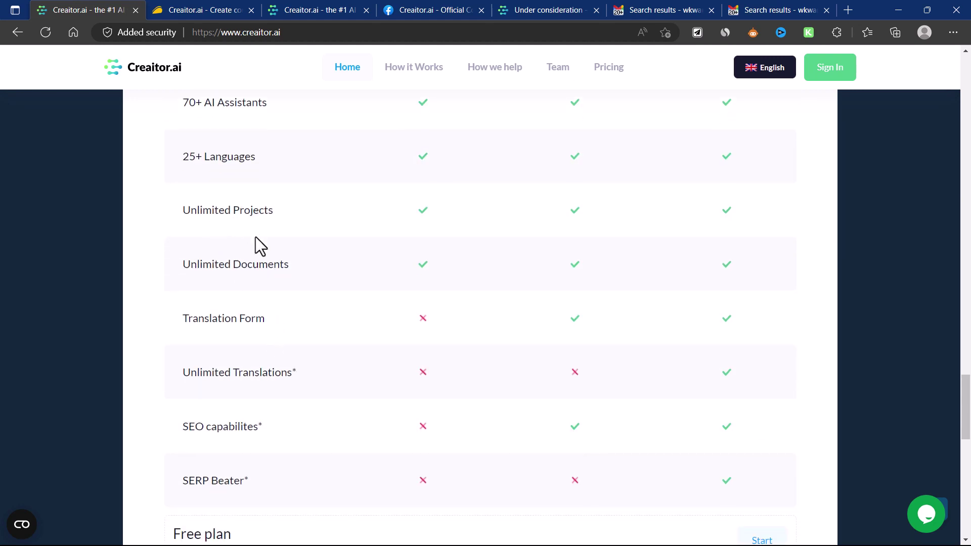
scroll(282, 276, down, 2)
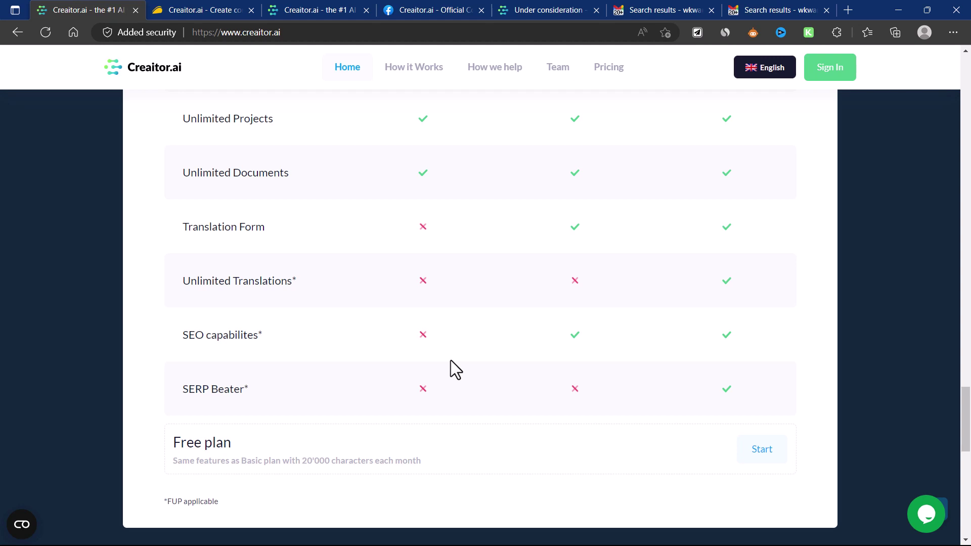
Go to the AppSumo Creaitor.ai deal page and scroll down to its Plans & features terms
click(219, 9)
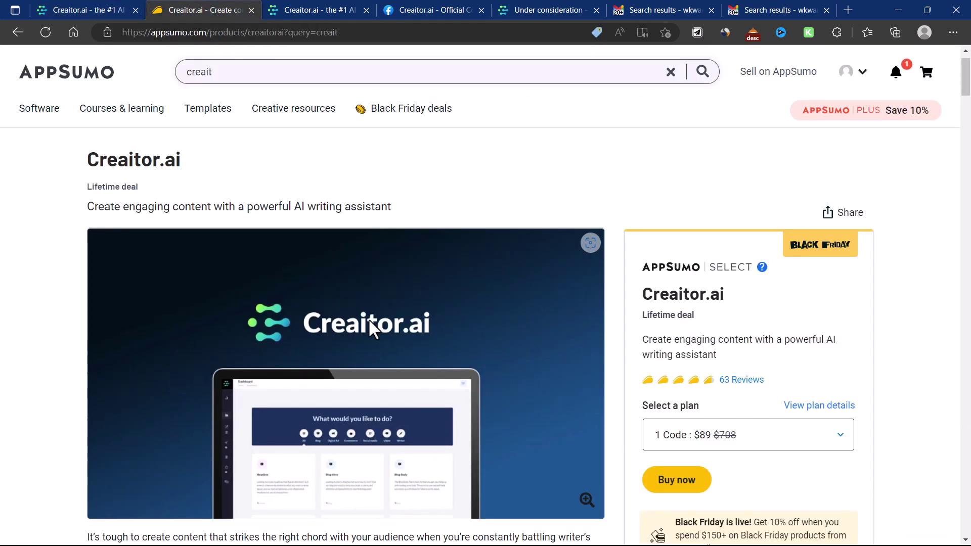
scroll(548, 387, down, 9)
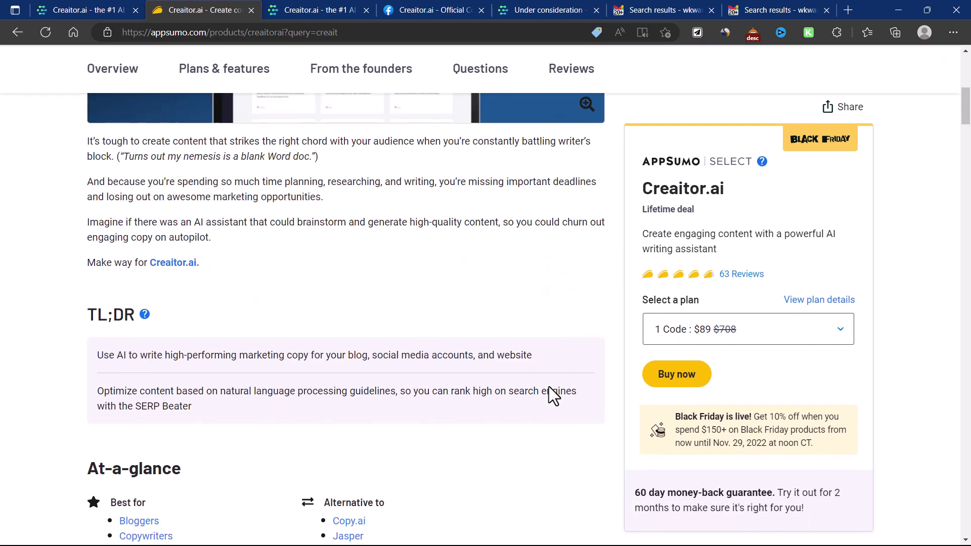
scroll(548, 387, down, 1)
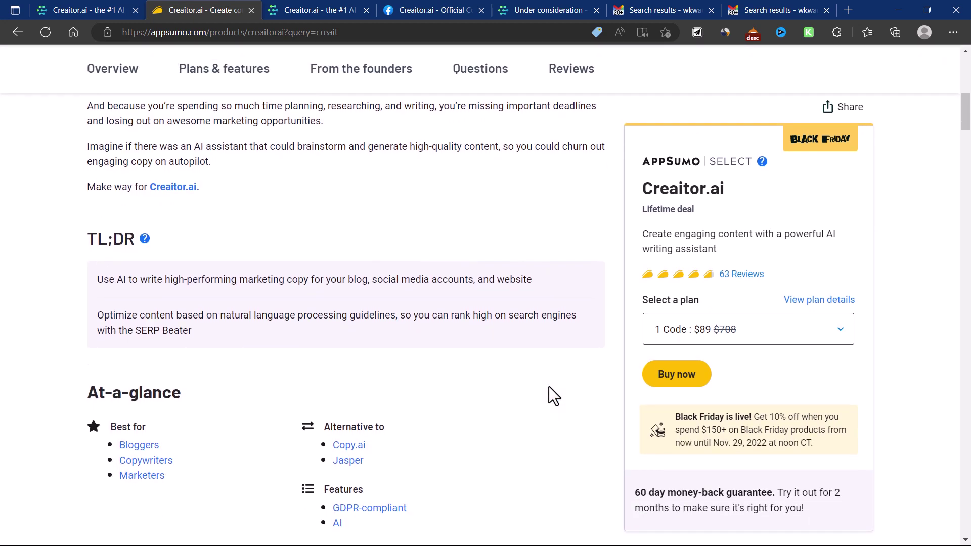
scroll(549, 386, down, 1)
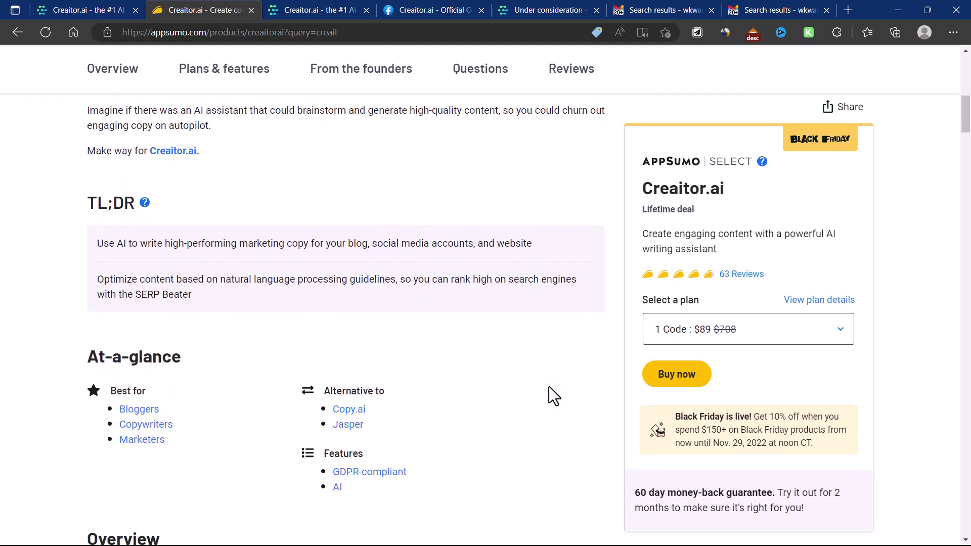
scroll(521, 380, down, 1)
scroll(383, 355, down, 1)
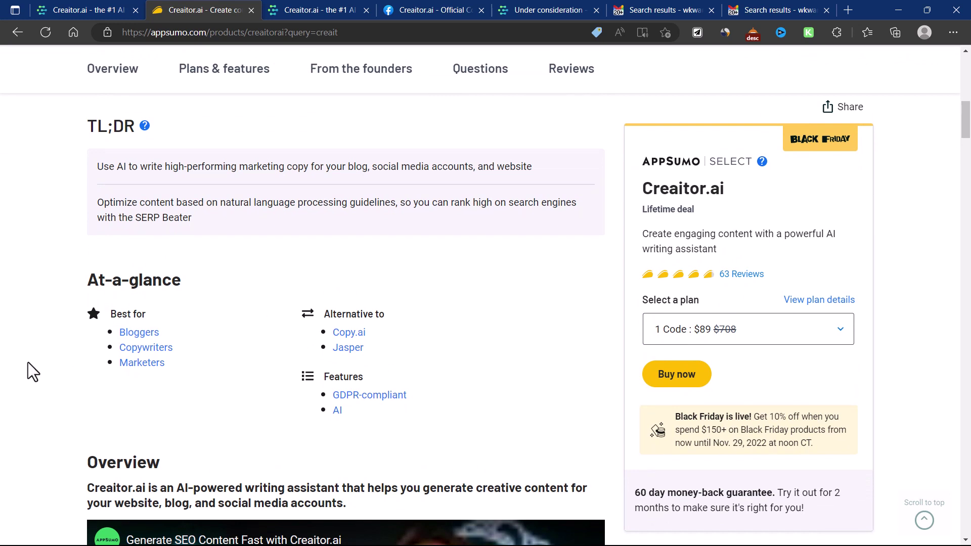
scroll(28, 362, down, 3)
scroll(29, 363, down, 14)
scroll(28, 362, up, 1)
scroll(28, 362, down, 4)
scroll(38, 369, up, 1)
scroll(39, 368, down, 6)
scroll(39, 368, down, 15)
scroll(219, 143, down, 2)
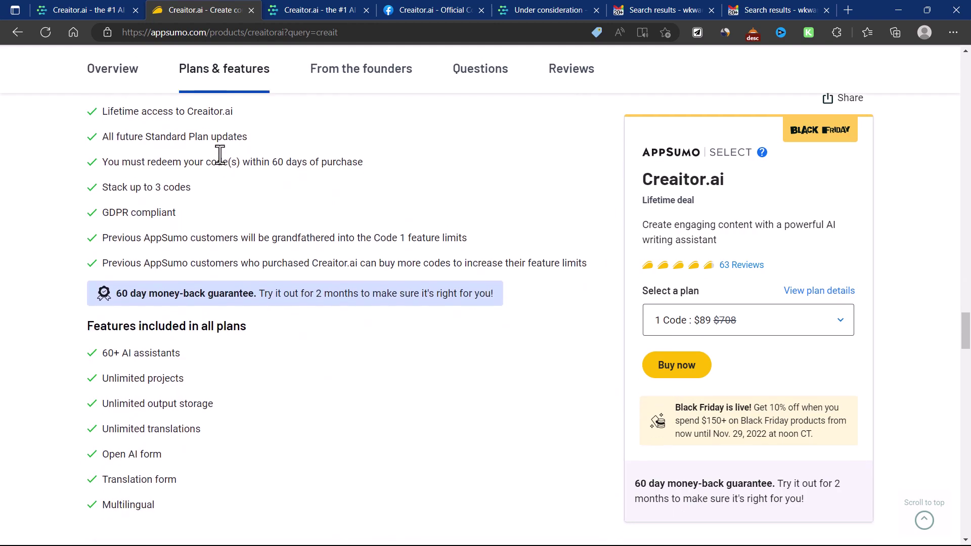
scroll(193, 210, up, 3)
scroll(144, 302, down, 1)
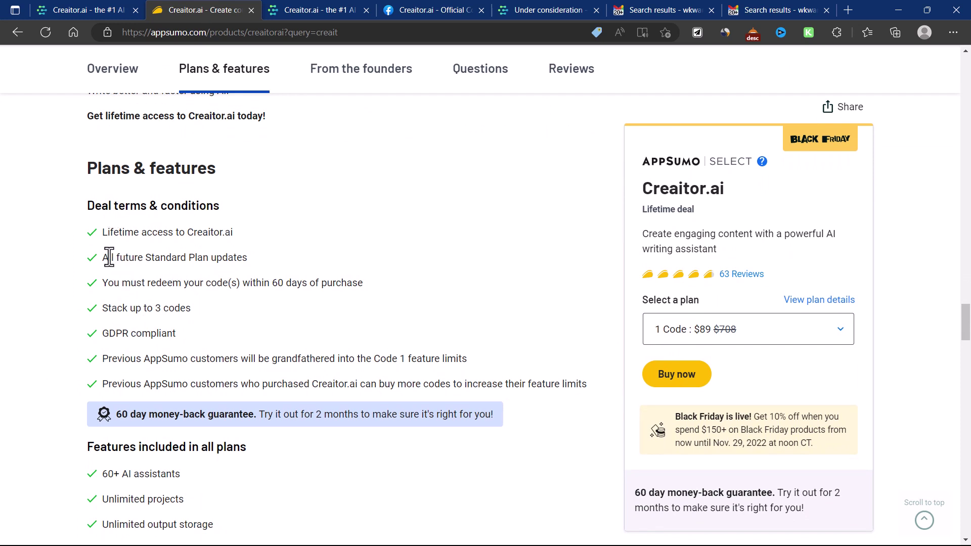
Highlight the line 'All future Standard Plan updates', then dismiss its context menu
drag(102, 258, 265, 260)
right_click(267, 259)
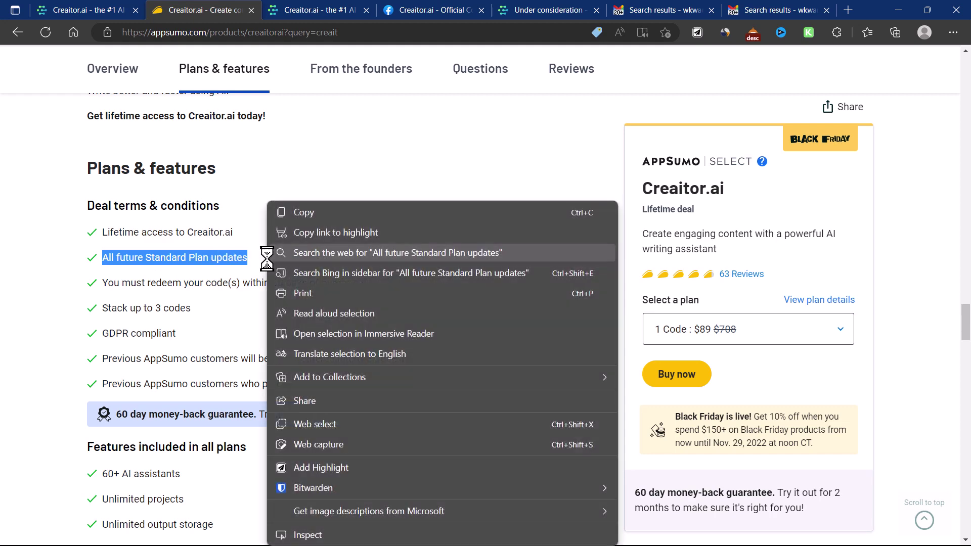
click(146, 11)
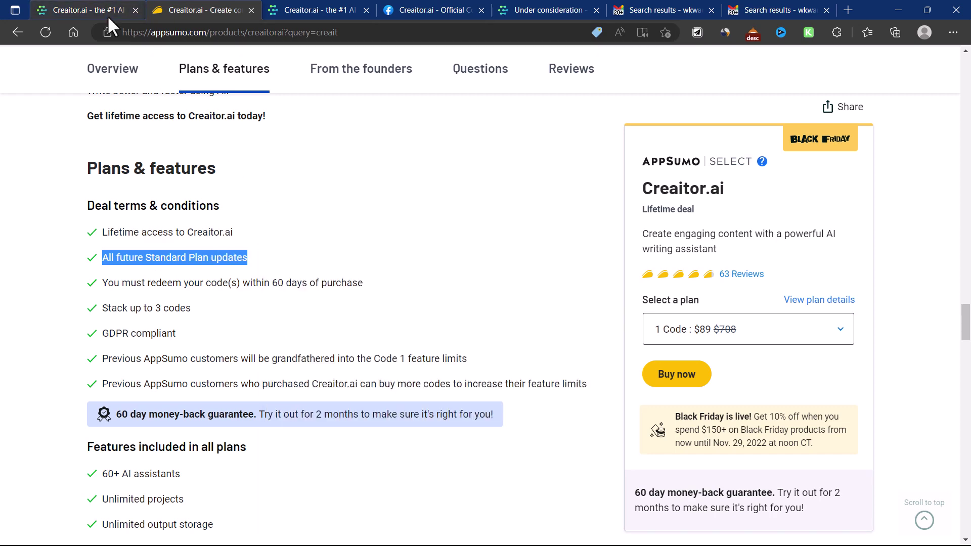
Back on the Creaitor.ai site, scroll the pricing comparison down to the Need more? enterprise section
click(107, 15)
scroll(456, 127, up, 7)
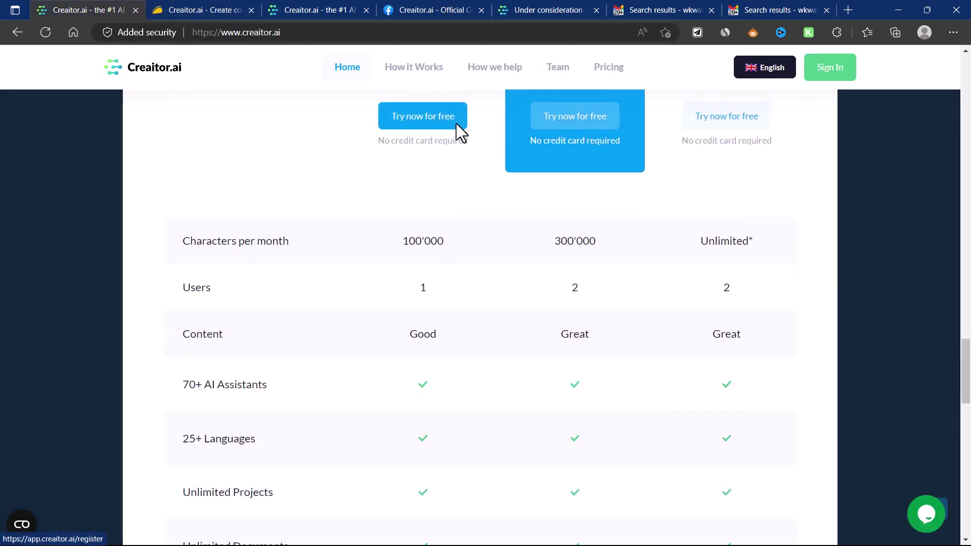
scroll(450, 232, down, 3)
scroll(444, 245, up, 7)
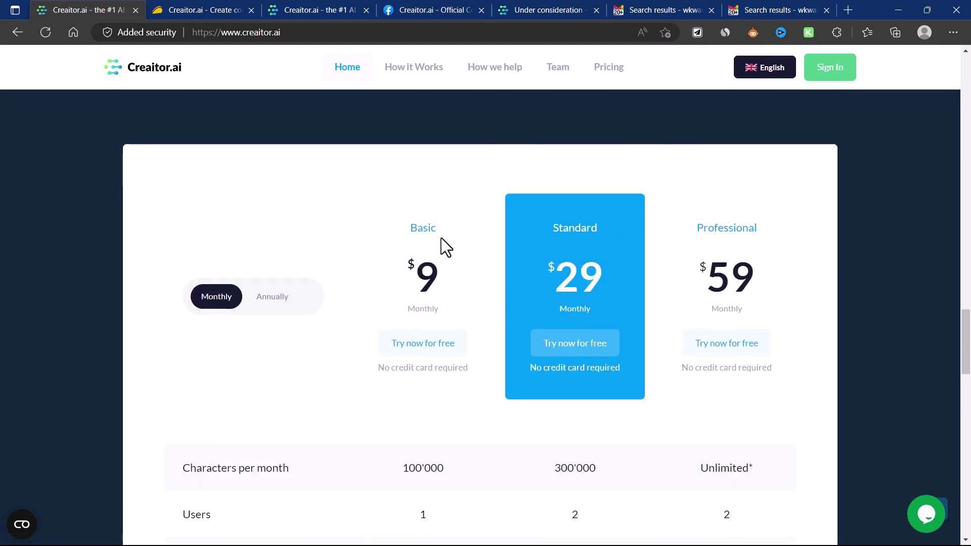
scroll(579, 248, down, 13)
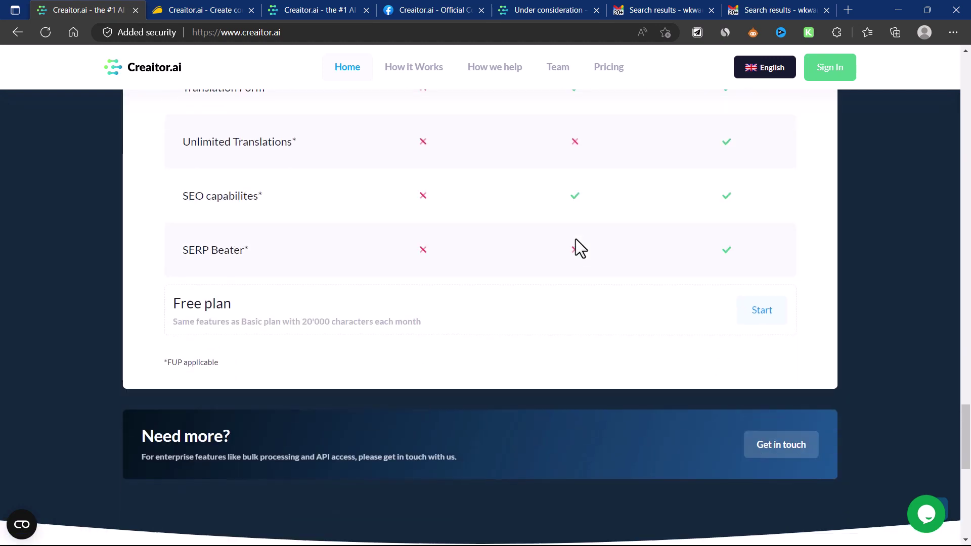
scroll(723, 256, up, 14)
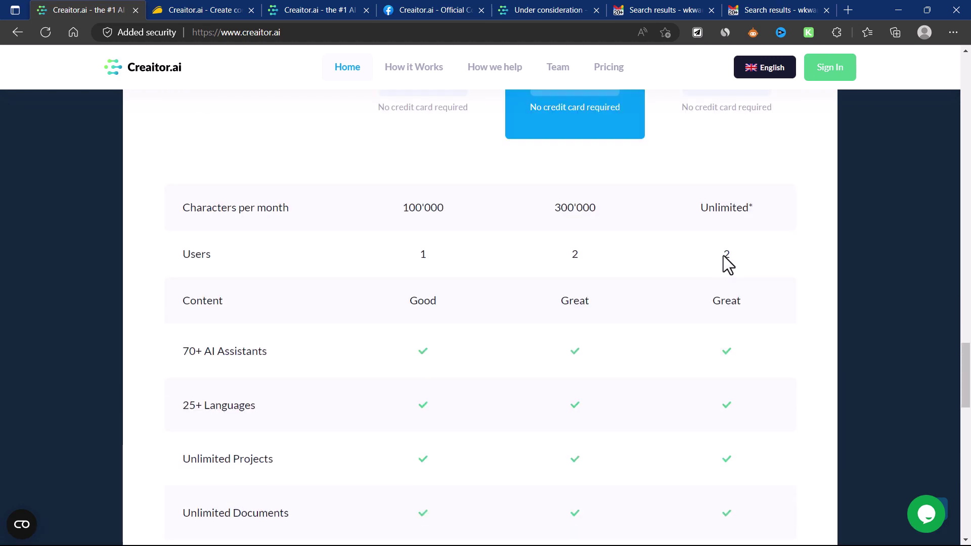
scroll(723, 256, down, 13)
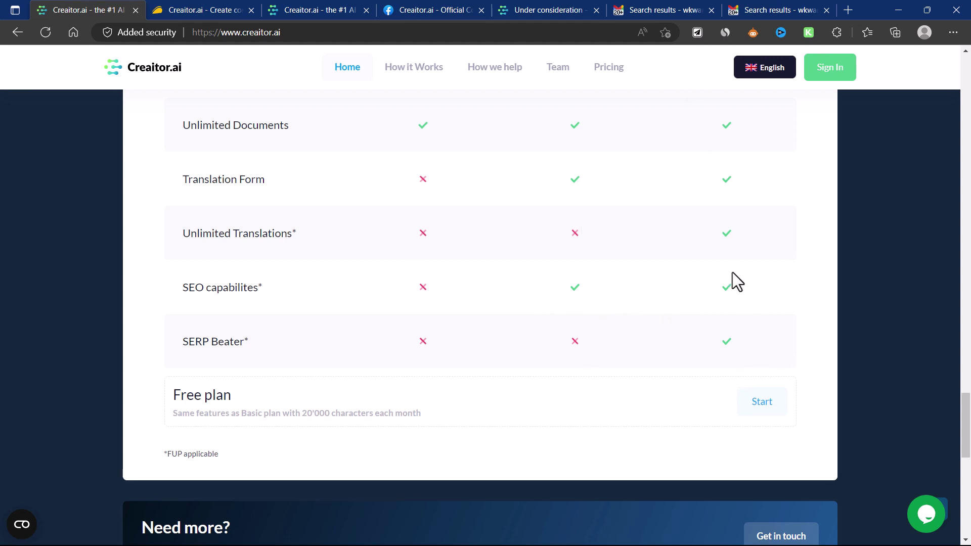
scroll(732, 272, up, 10)
scroll(733, 273, down, 12)
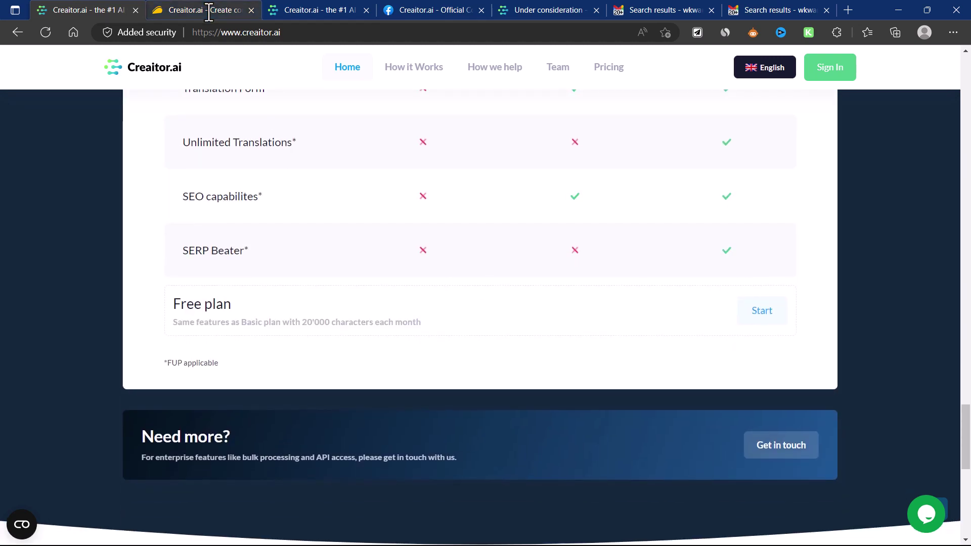
Review AppSumo's Single, Double and Multiple code deals ($89, $178, $267), then open the Creaitor.ai dashboard
mouse_move(228, 6)
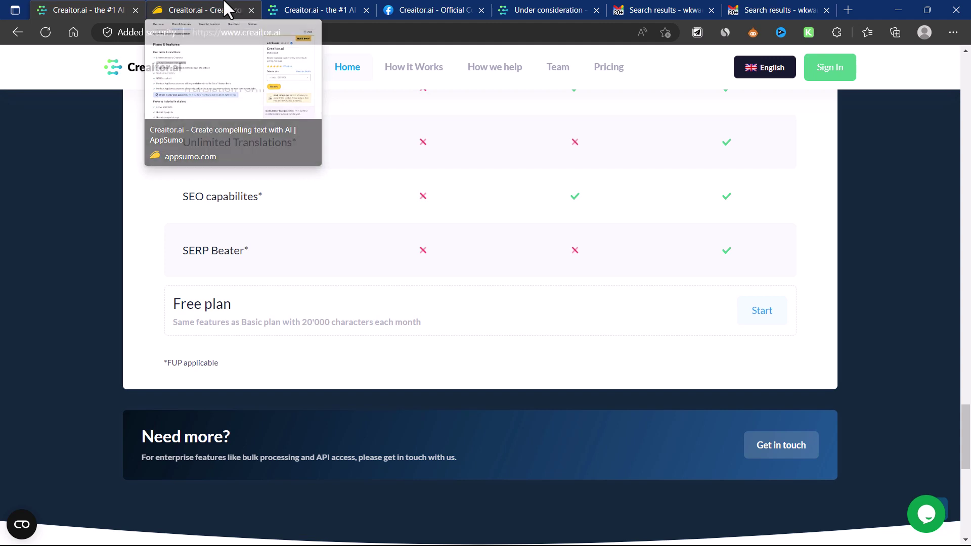
right_click(198, 7)
click(208, 5)
click(208, 7)
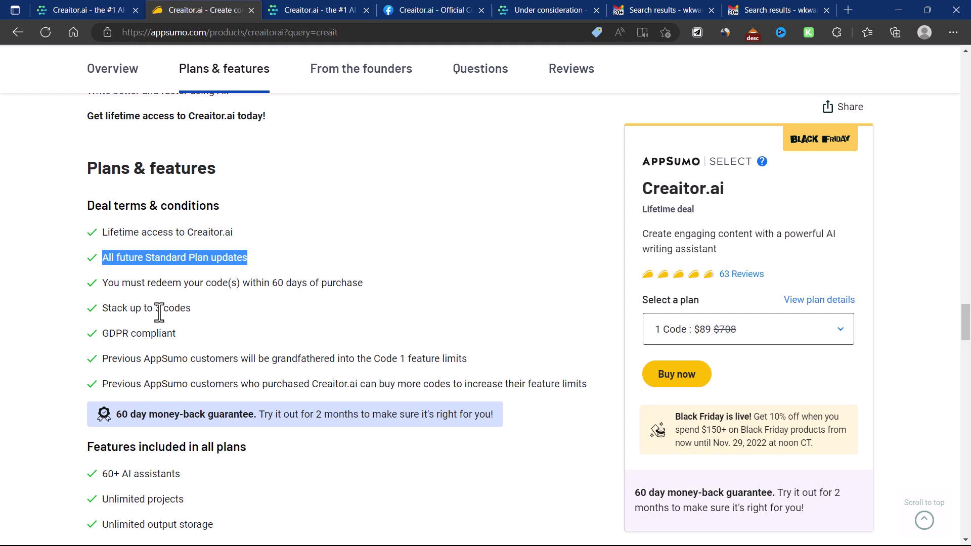
scroll(152, 328, down, 3)
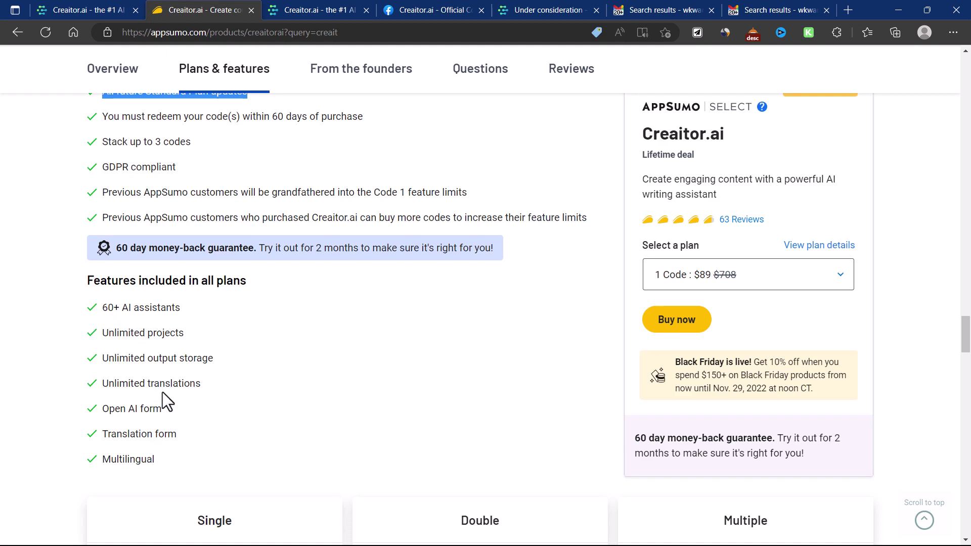
scroll(162, 393, down, 5)
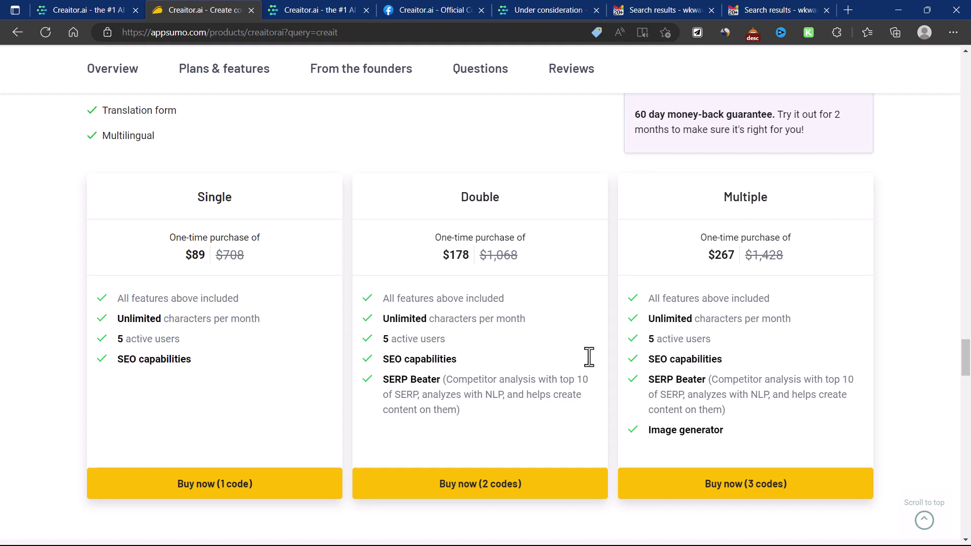
scroll(567, 349, down, 5)
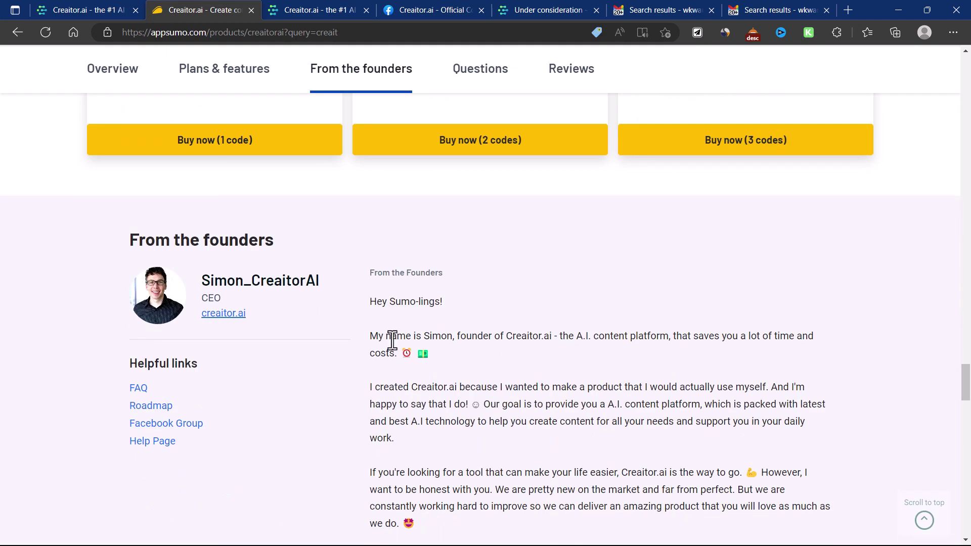
mouse_move(326, 13)
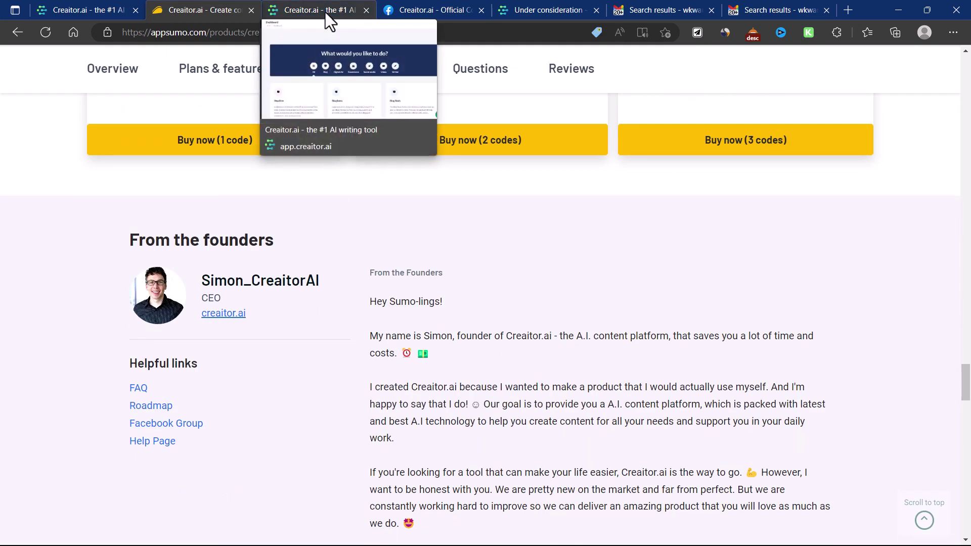
click(324, 11)
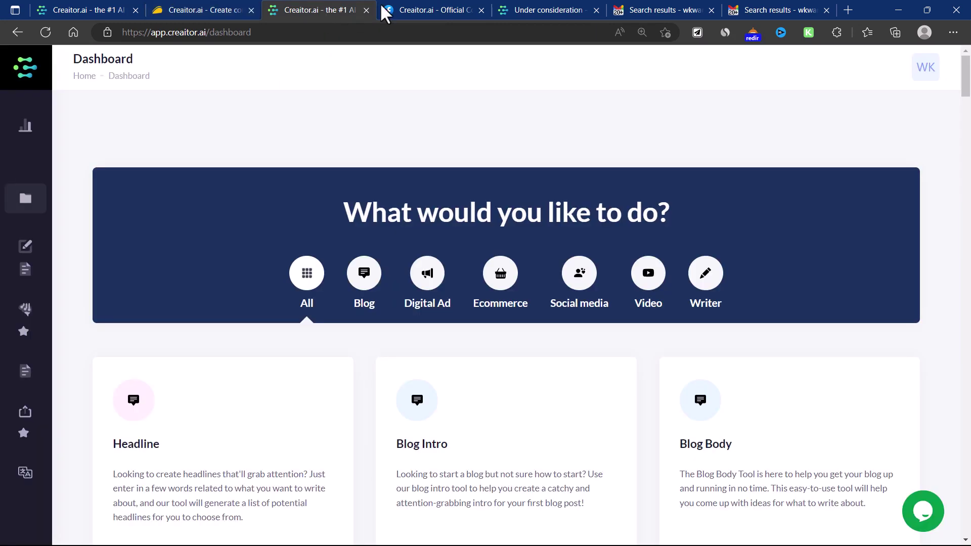
Open the Creaitor.ai - Official Community Facebook group and launch its 'Search this group' box
click(418, 10)
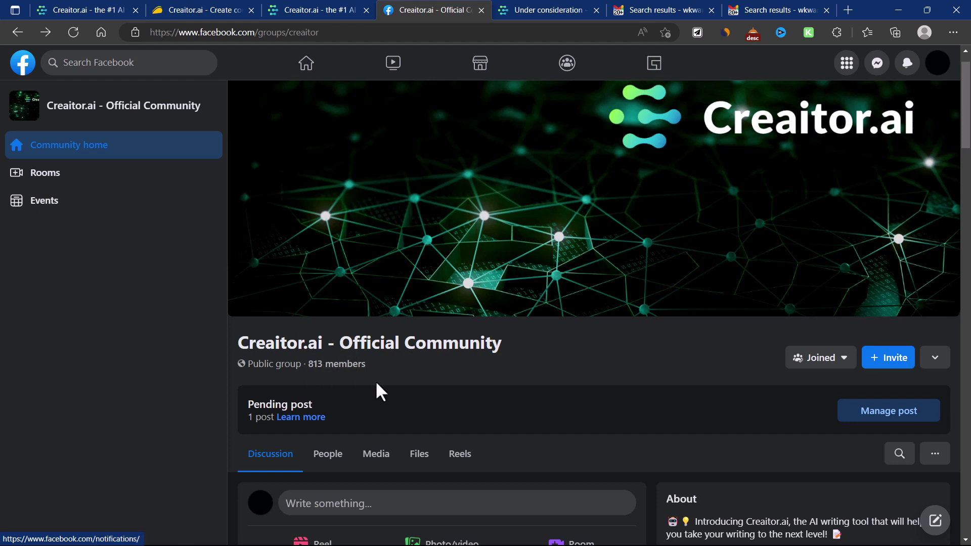
scroll(390, 408, down, 8)
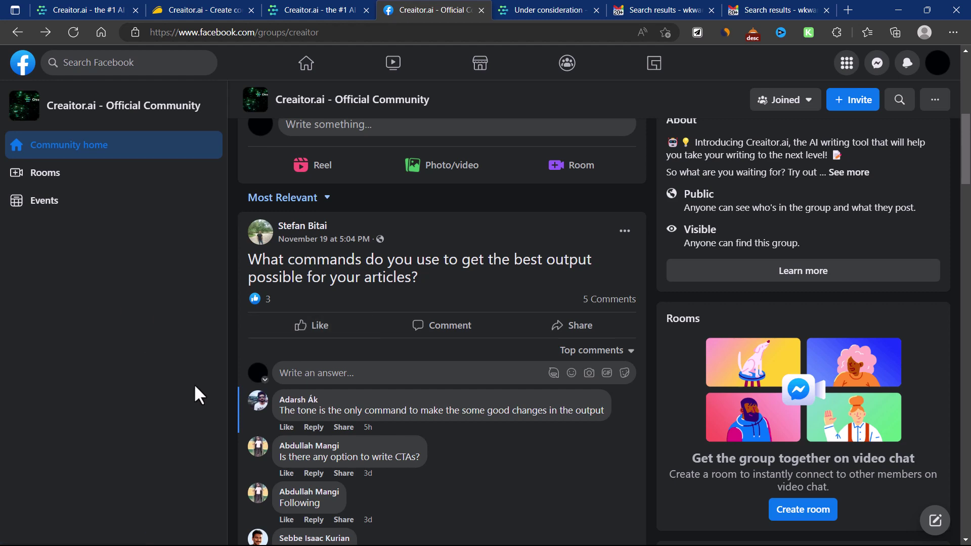
key(ctrl+1)
scroll(377, 359, up, 7)
scroll(377, 359, up, 15)
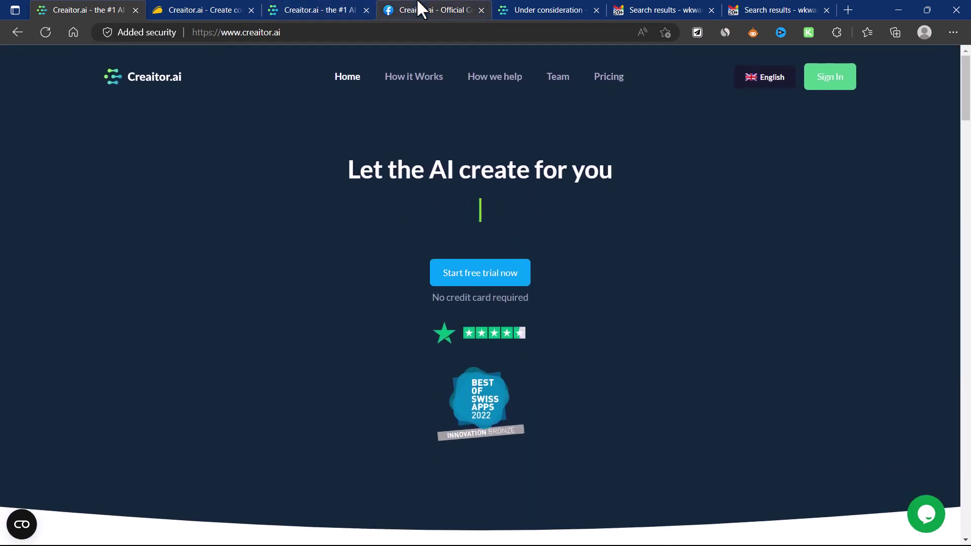
click(422, 8)
scroll(422, 259, up, 10)
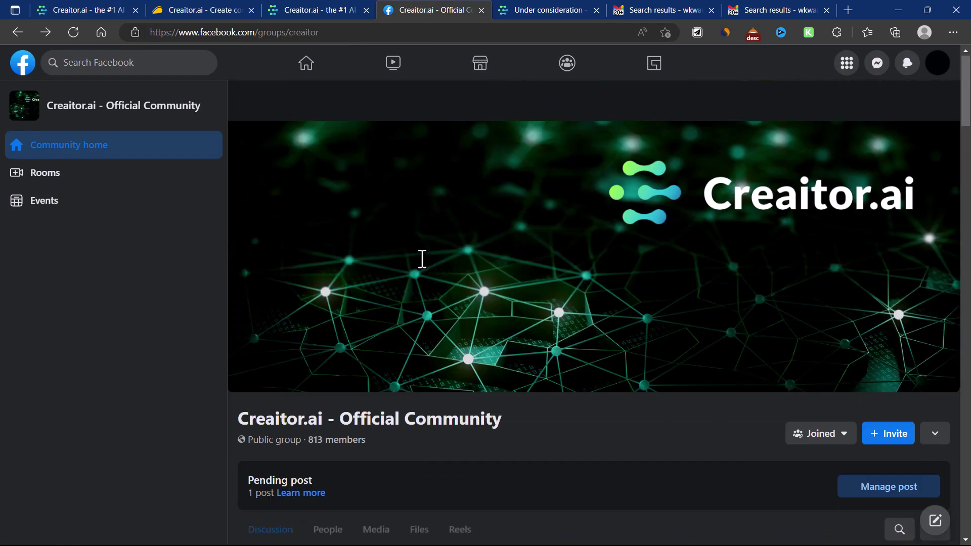
scroll(423, 259, down, 4)
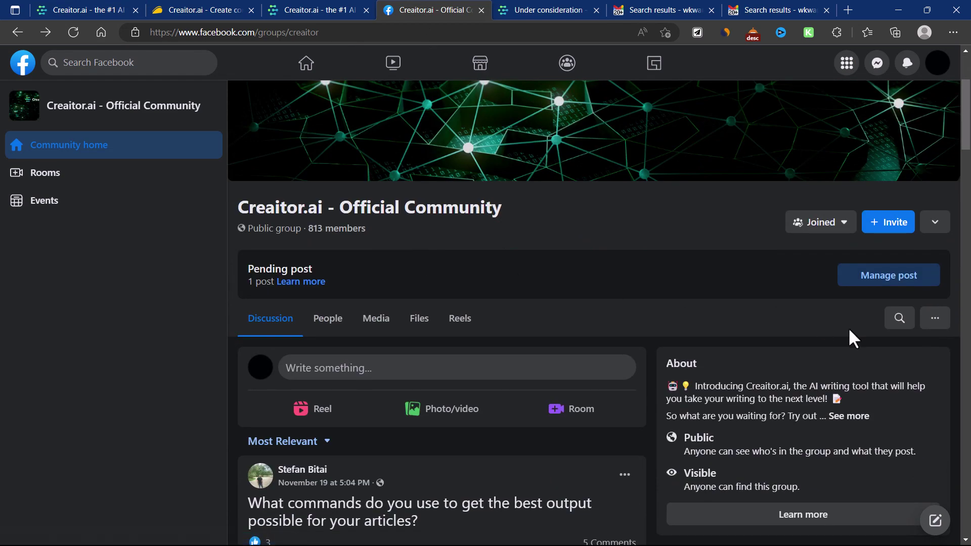
click(908, 324)
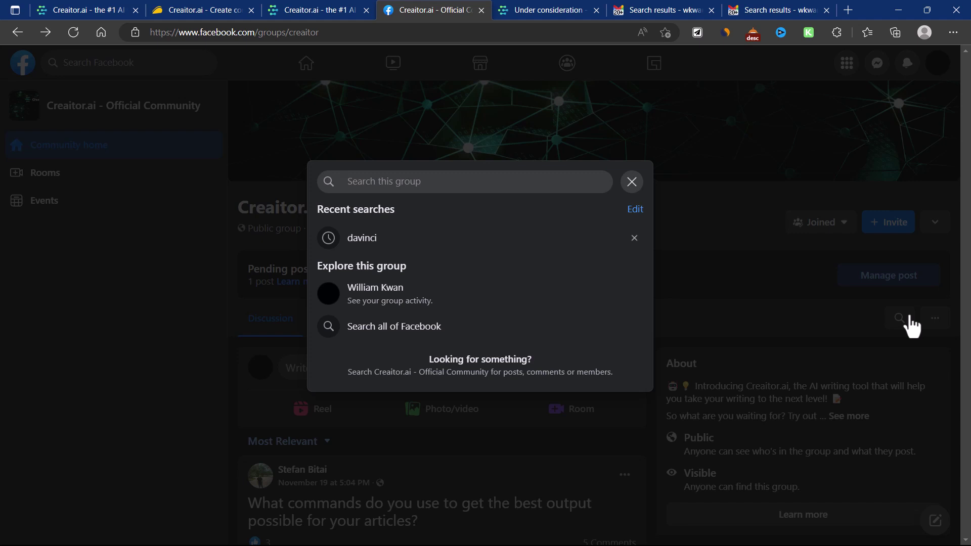
Search the group for 'davinci'
text(daci)
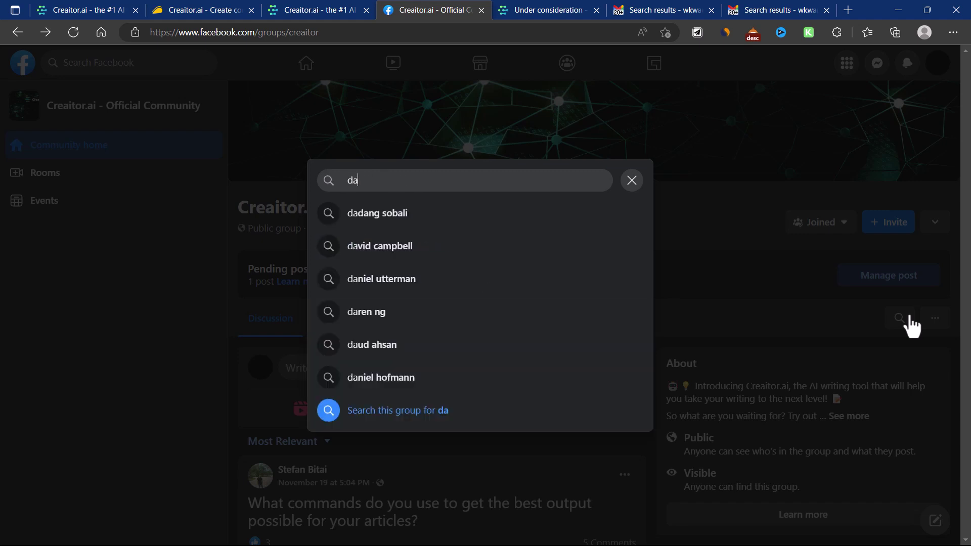
key(BackSpace)
key(BackSpace)
text(vinci)
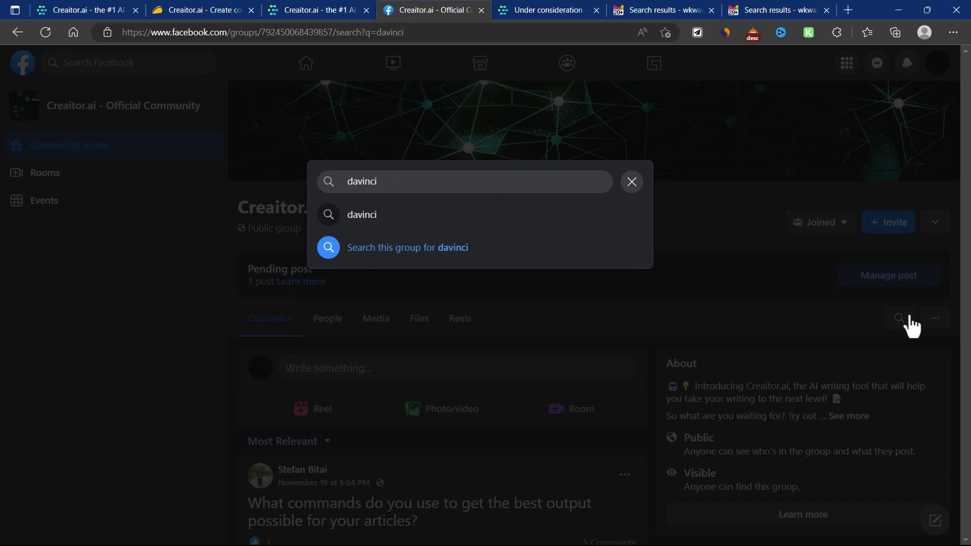
key(Return)
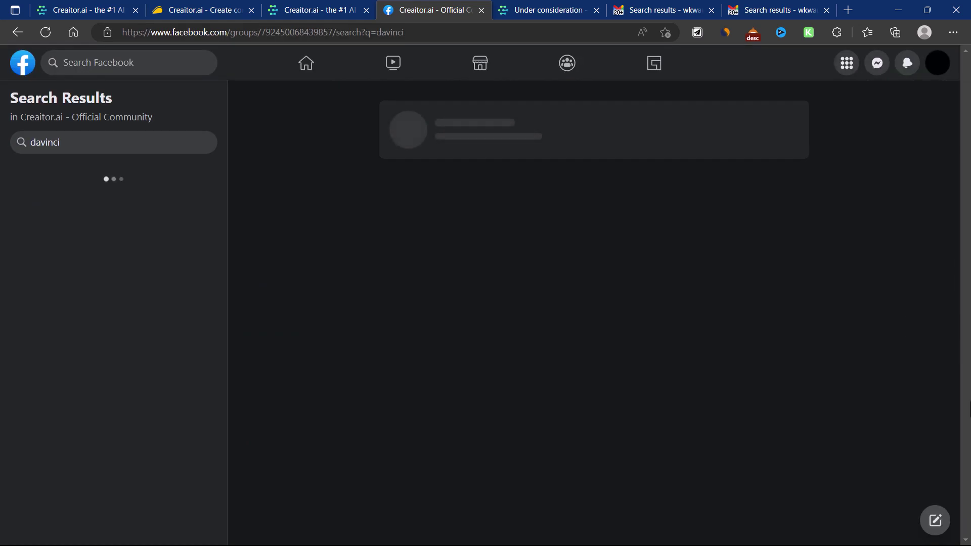
Expand the comments on the GPT3 base model post down to the 'Hi, Davinci' reply
scroll(673, 429, down, 8)
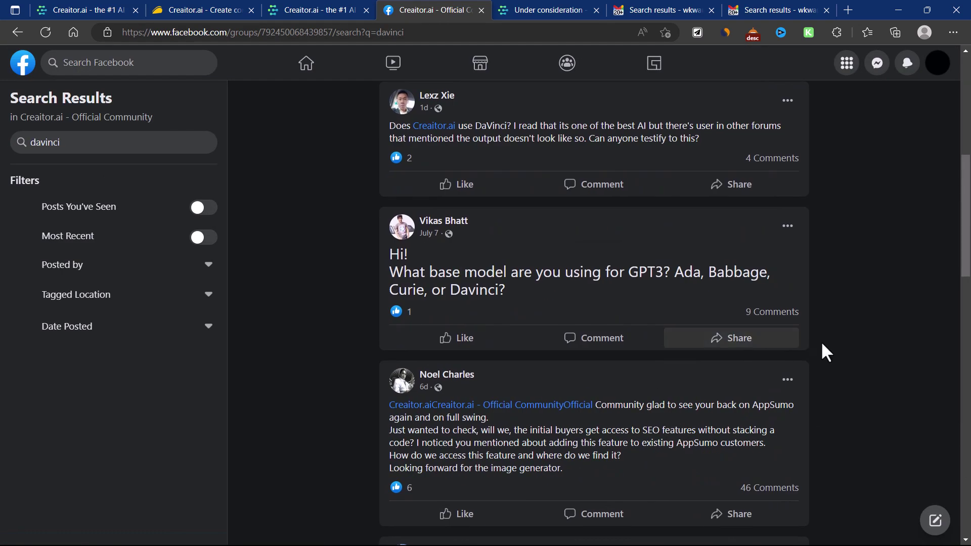
click(779, 313)
scroll(519, 257, down, 1)
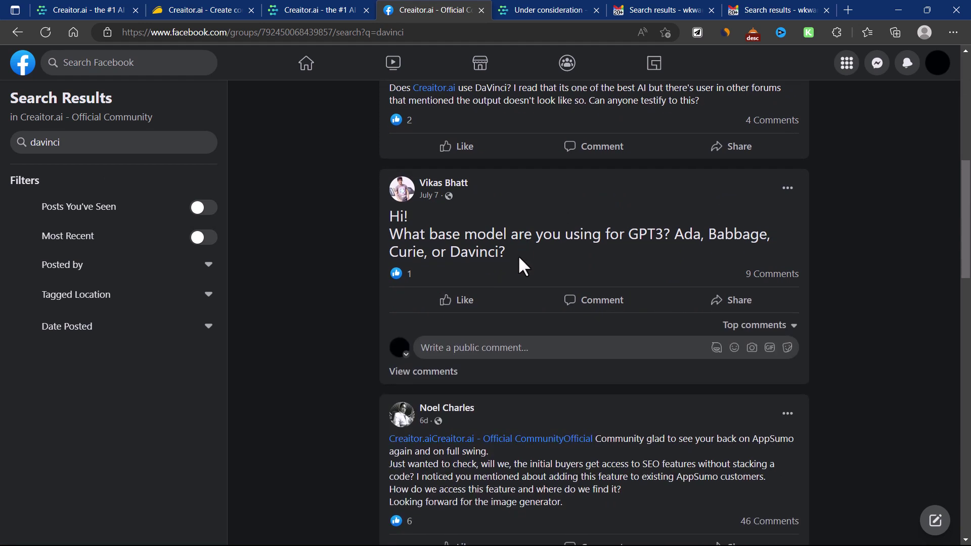
scroll(651, 228, down, 1)
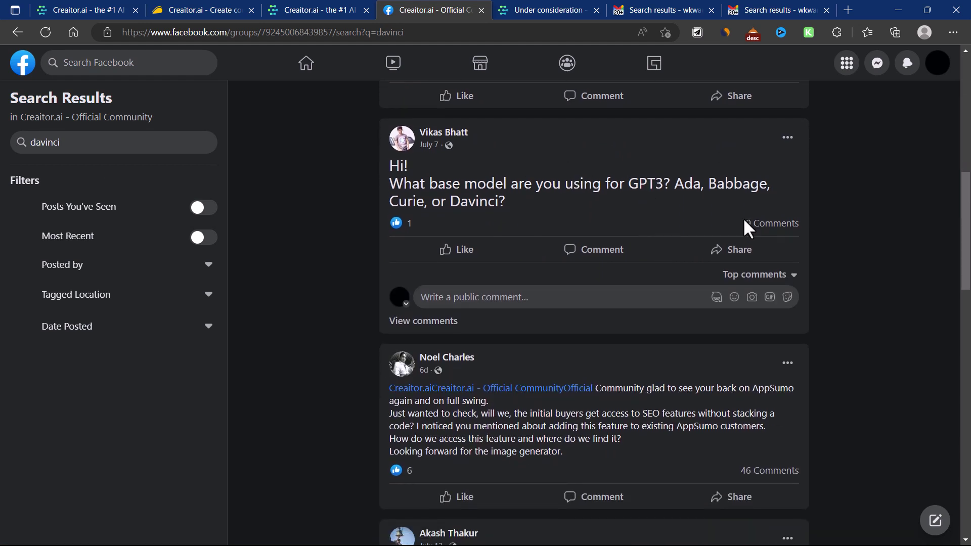
click(752, 224)
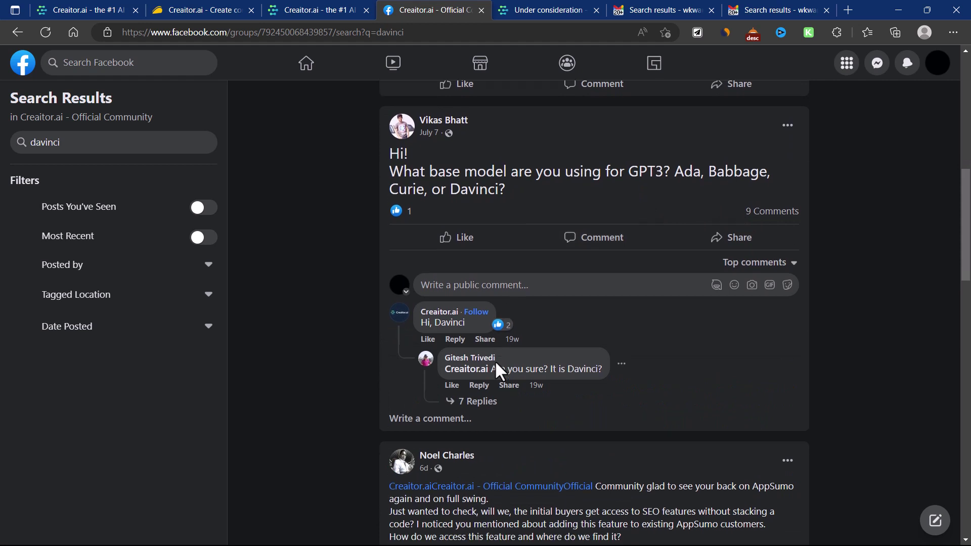
mouse_move(398, 314)
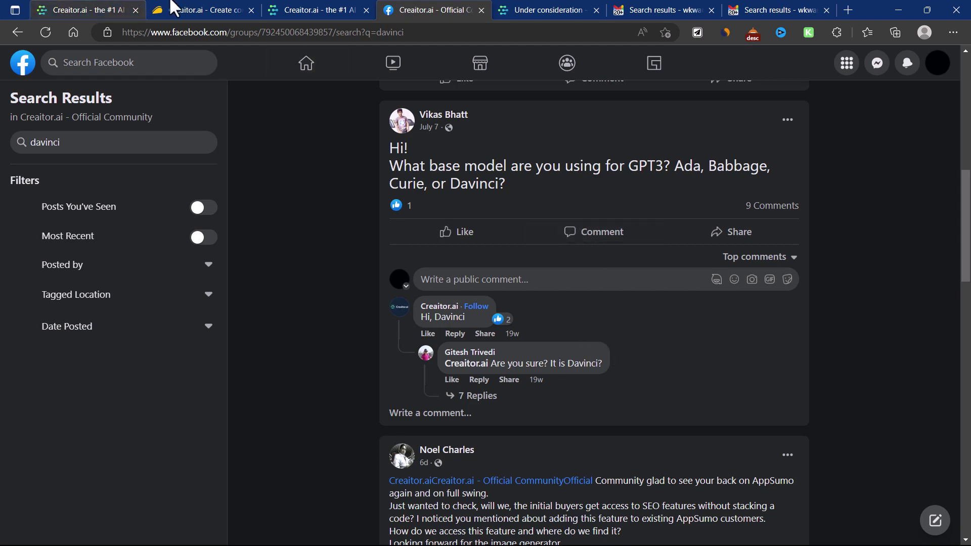
Bring up the Creaitor.ai Roadmap page
click(320, 10)
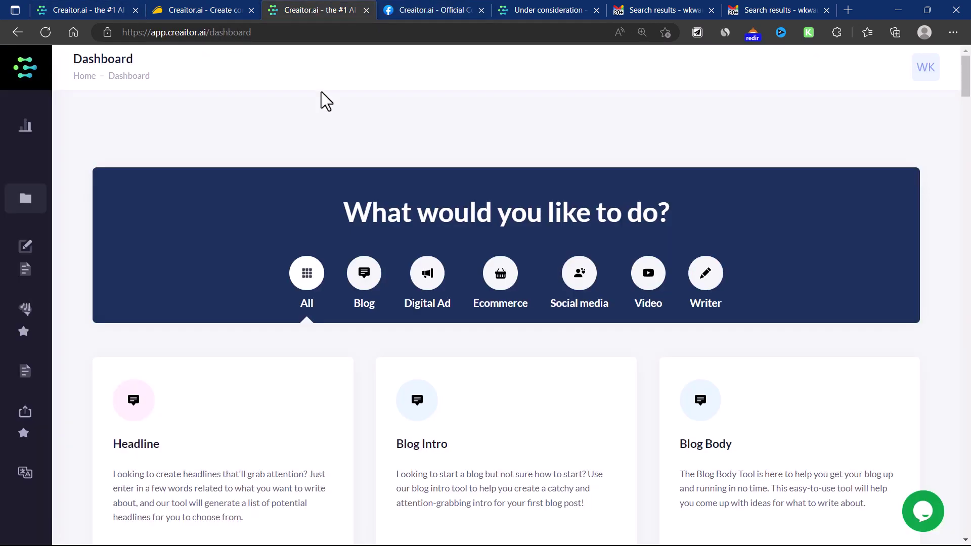
scroll(321, 94, down, 4)
right_click(550, 10)
right_click(526, 2)
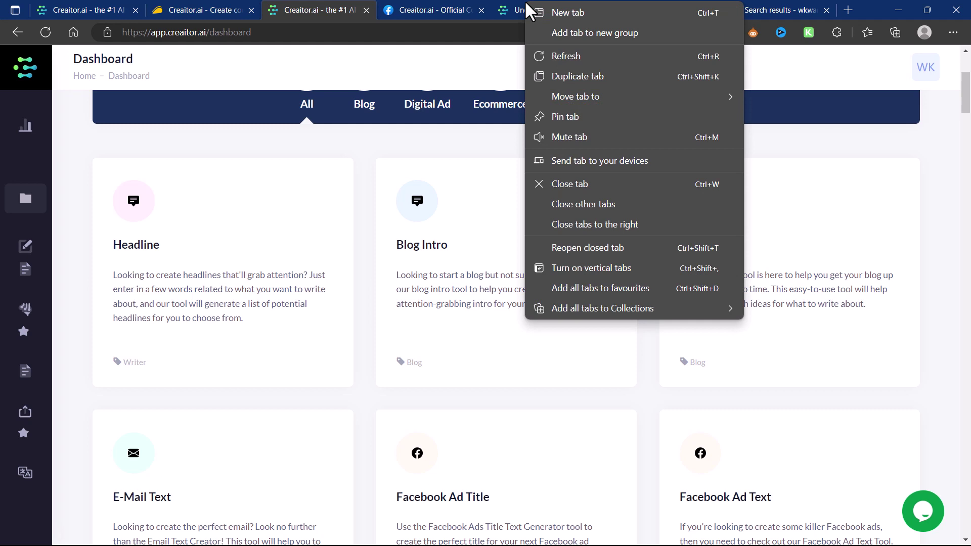
key(Escape)
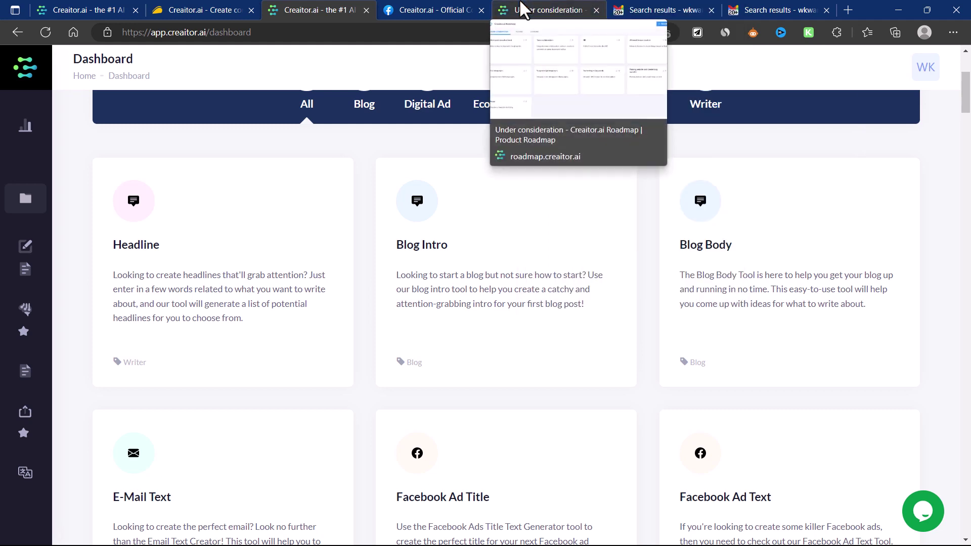
click(523, 10)
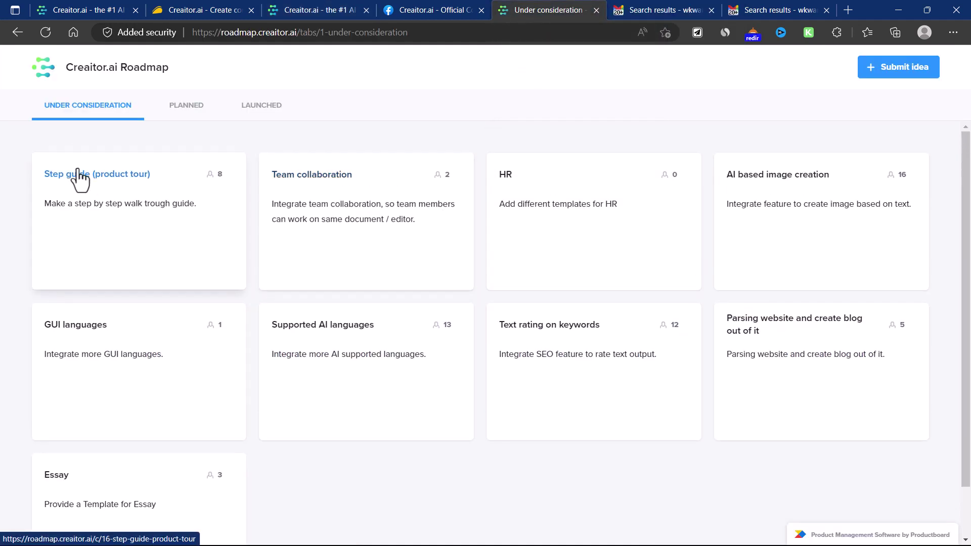
View the Launched features, then Planned ones down to Documentation and CSV / Excel bulk creation
click(239, 105)
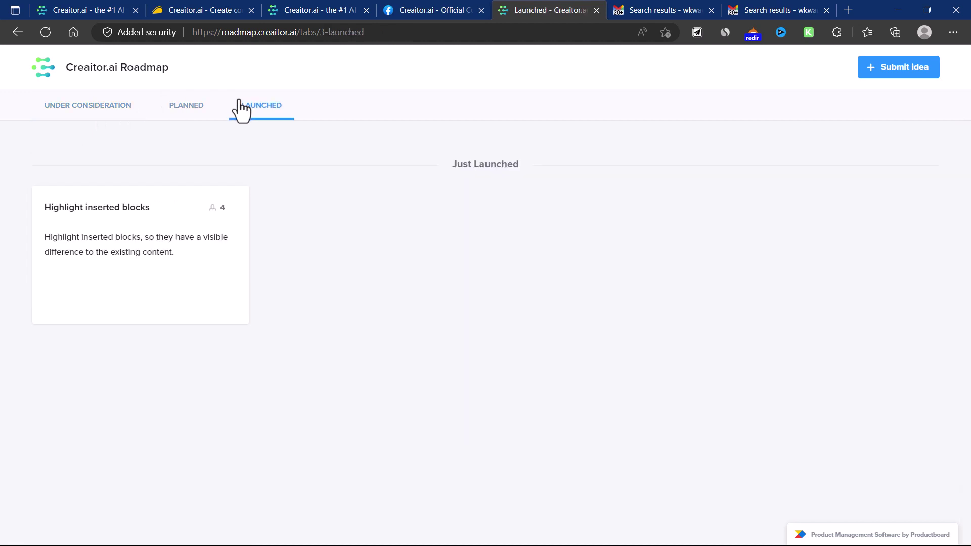
click(202, 107)
scroll(348, 355, down, 1)
scroll(348, 355, down, 8)
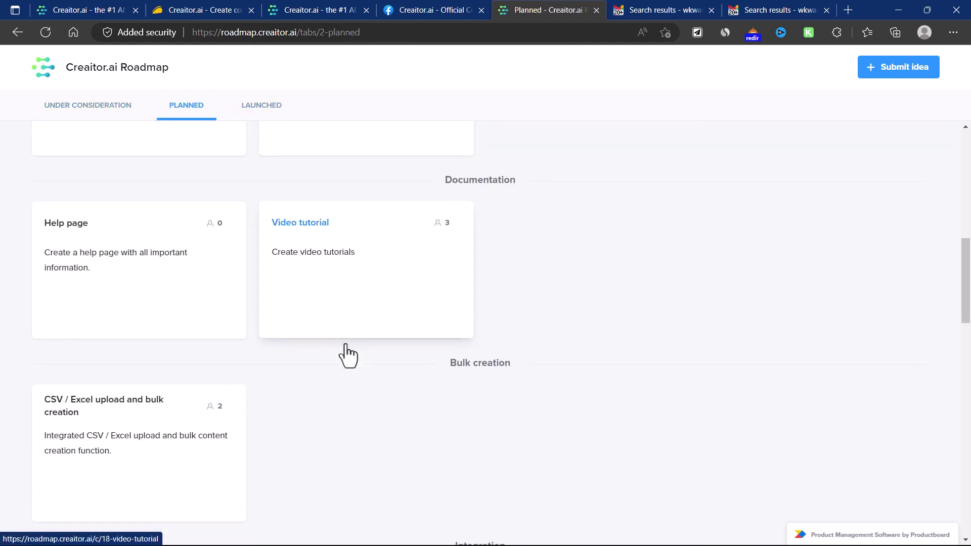
On the dashboard, filter templates to the Blog category and scroll through cards like Blog Intro and Blog Outline
click(311, 10)
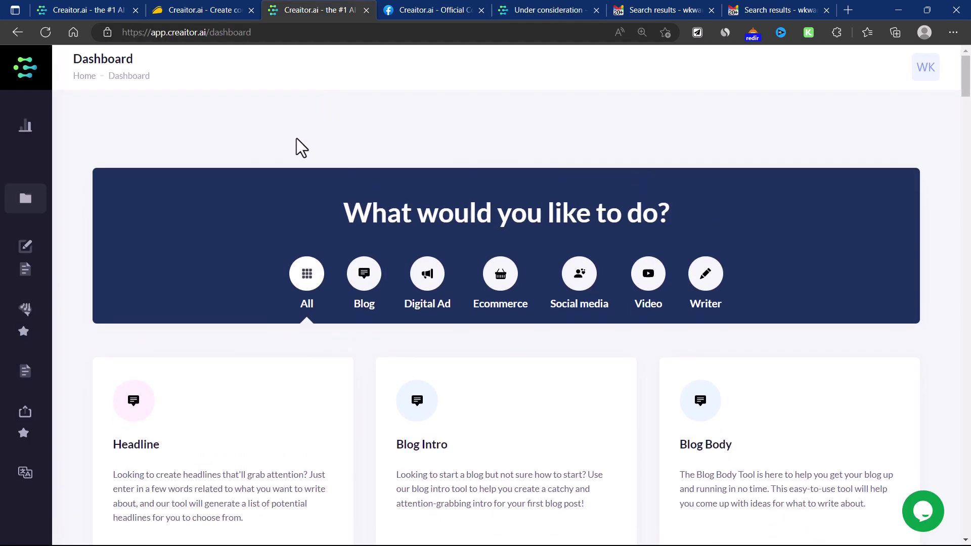
mouse_move(24, 57)
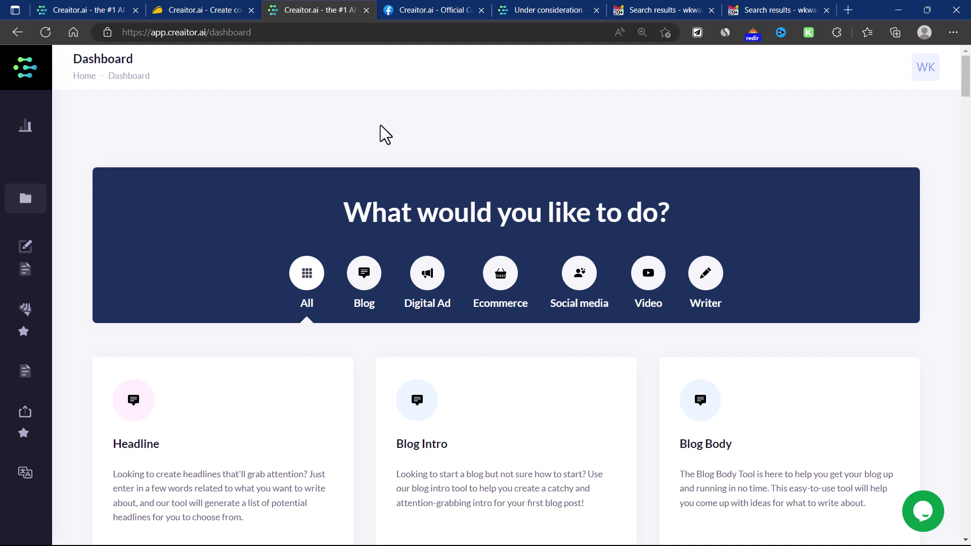
mouse_move(3, 136)
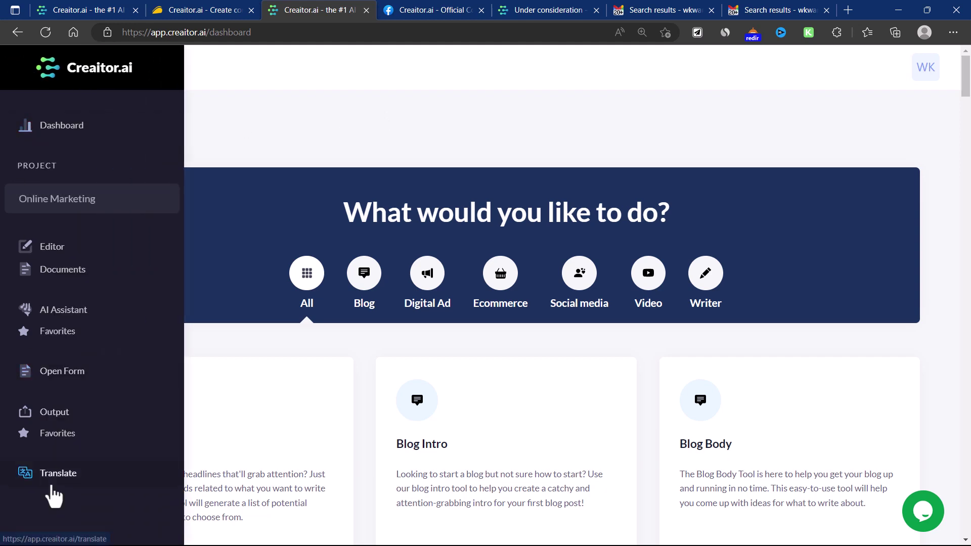
scroll(312, 149, down, 2)
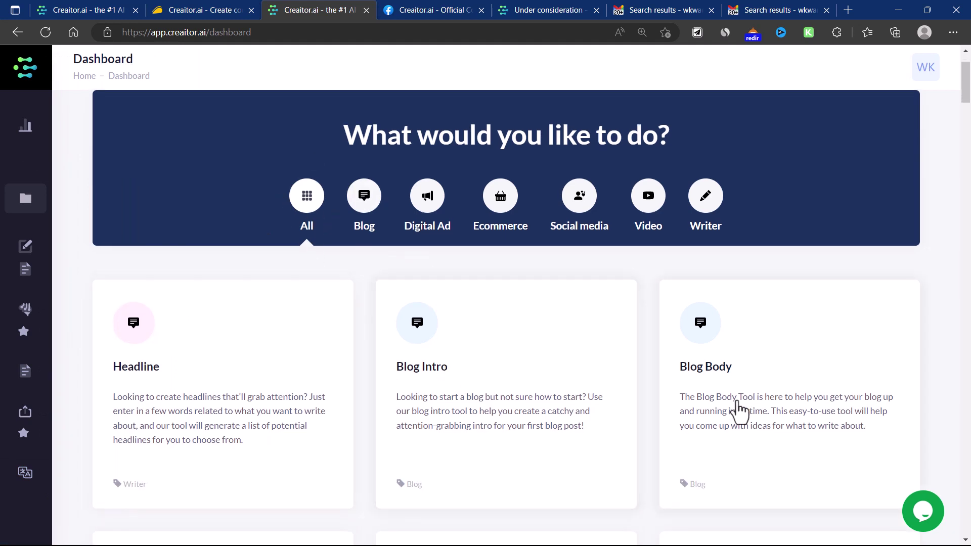
click(378, 199)
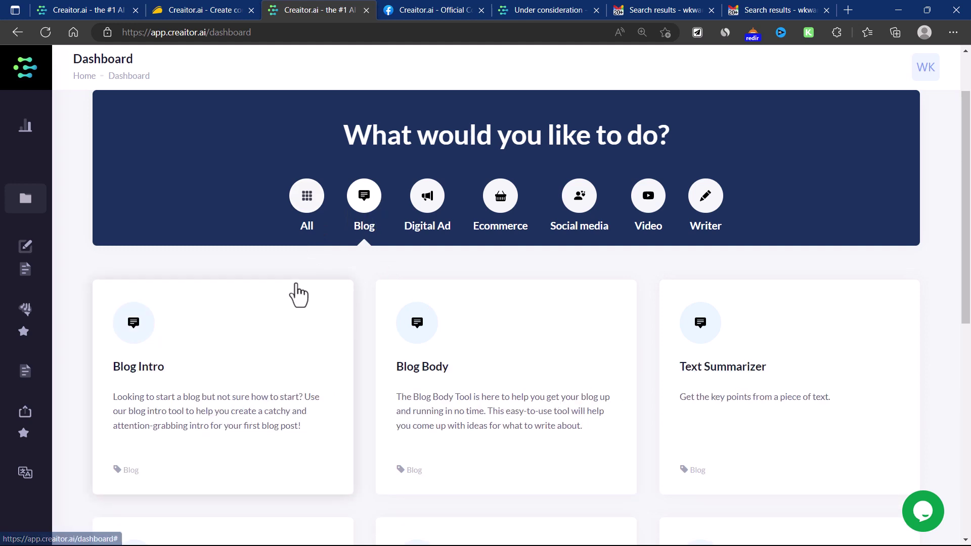
scroll(298, 236, down, 2)
scroll(380, 282, down, 1)
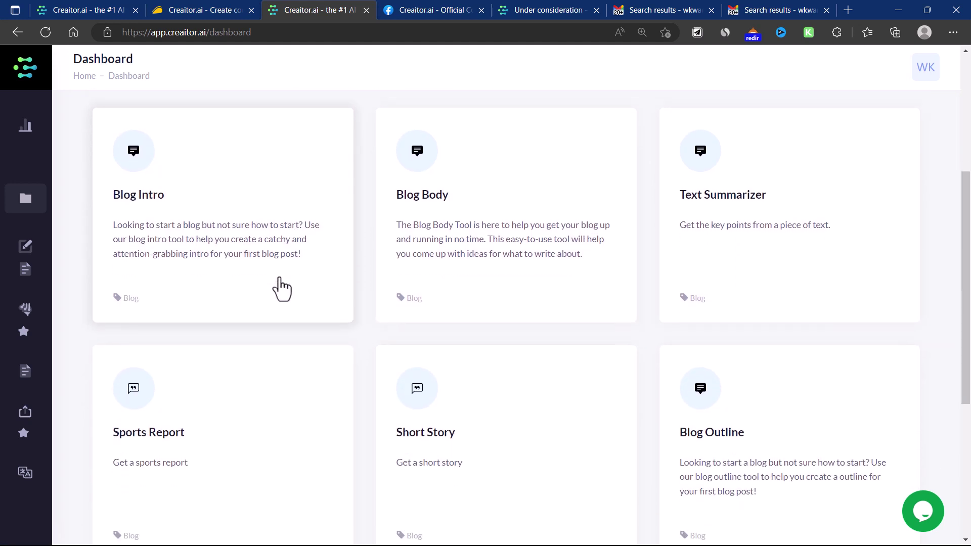
scroll(385, 314, down, 3)
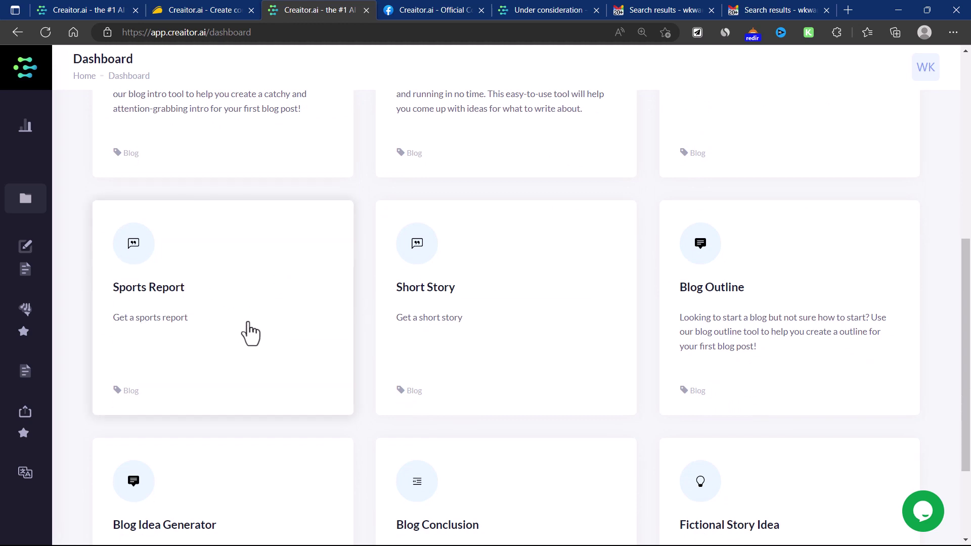
scroll(251, 332, down, 3)
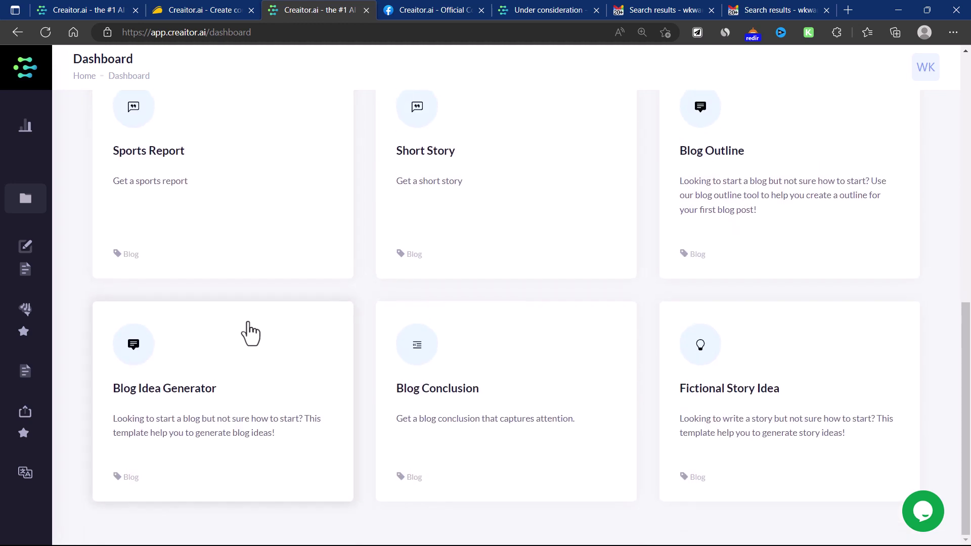
scroll(560, 381, up, 5)
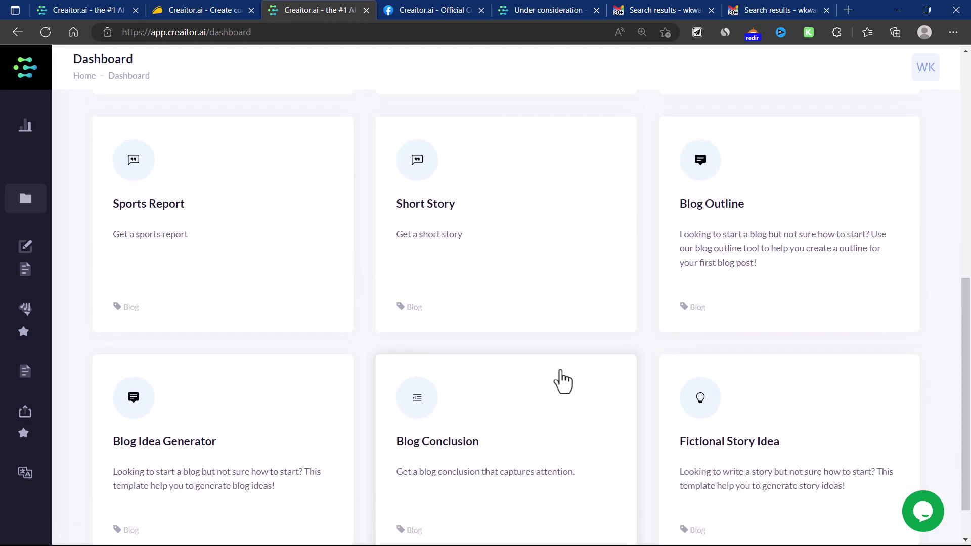
scroll(427, 368, up, 6)
Filter the dashboard to Digital Ad tools and browse their cards
click(438, 271)
scroll(431, 280, down, 5)
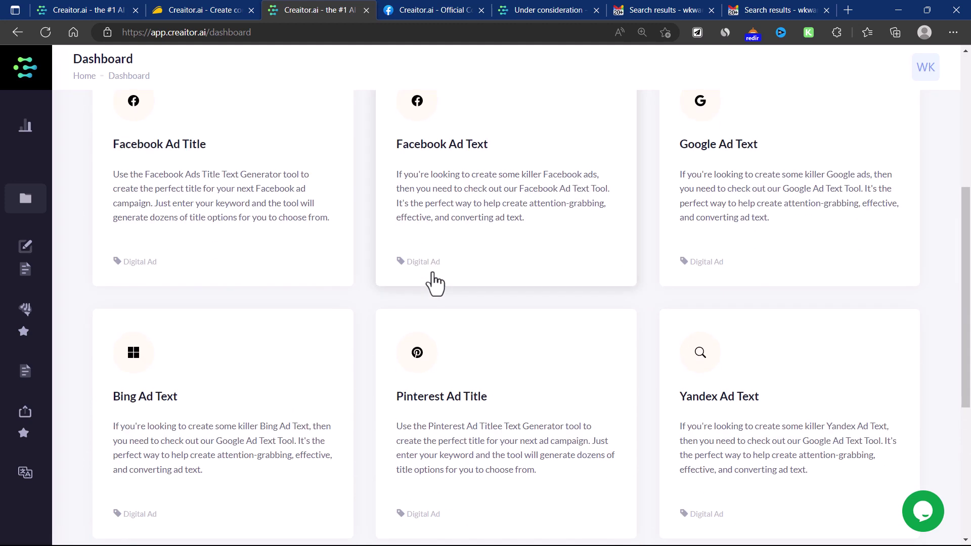
scroll(434, 283, down, 1)
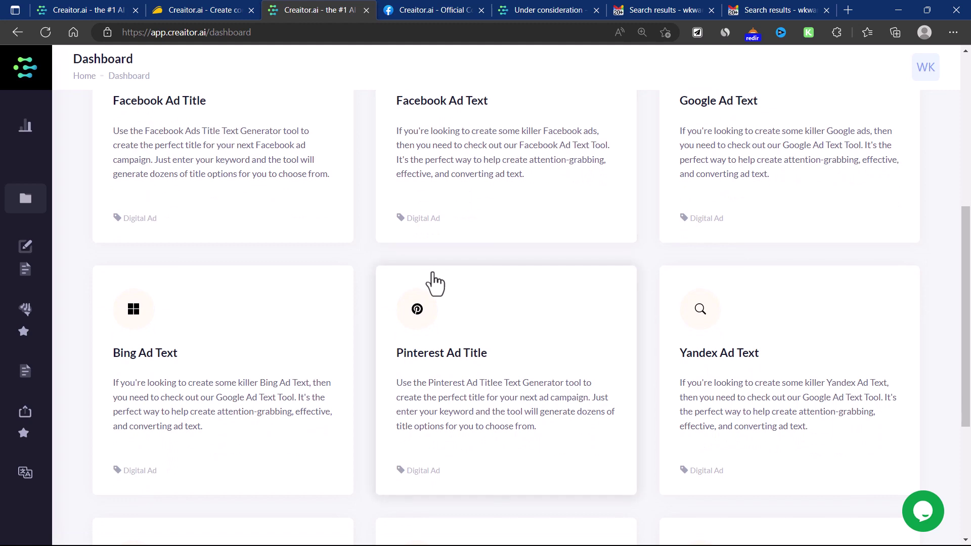
scroll(434, 283, down, 1)
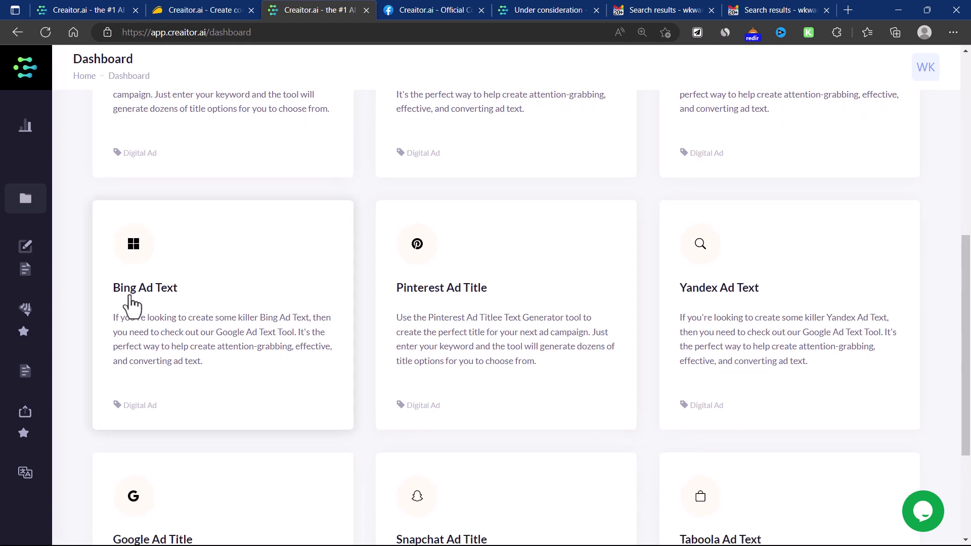
scroll(726, 298, down, 4)
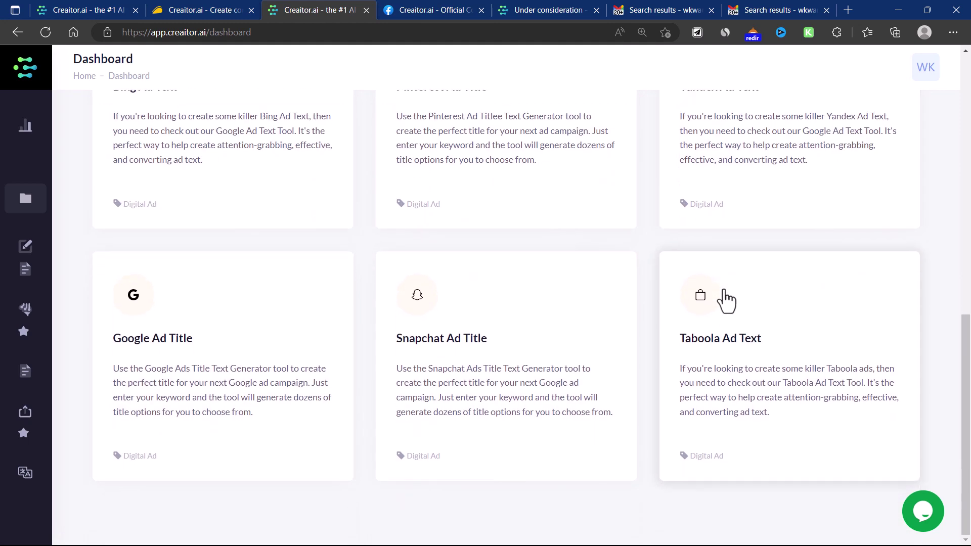
scroll(727, 300, up, 1)
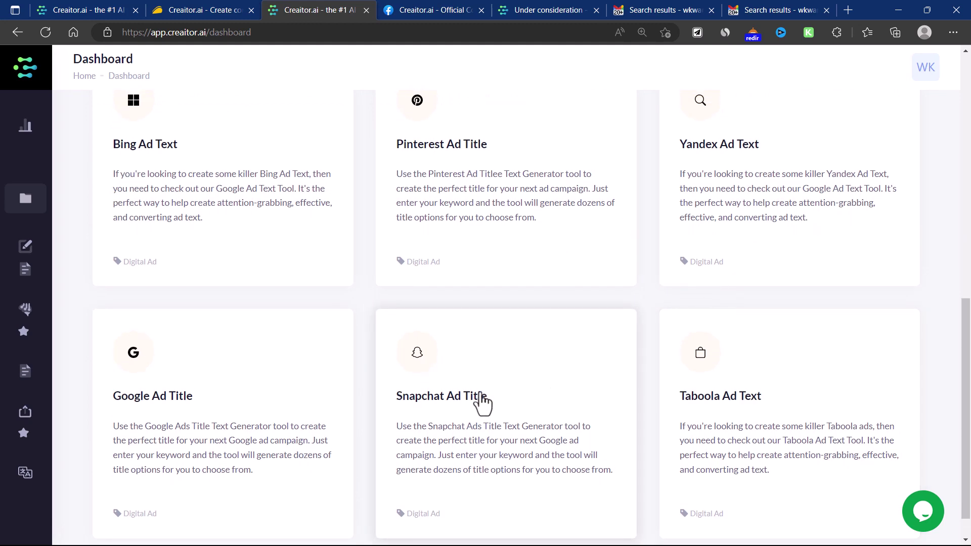
scroll(496, 407, up, 10)
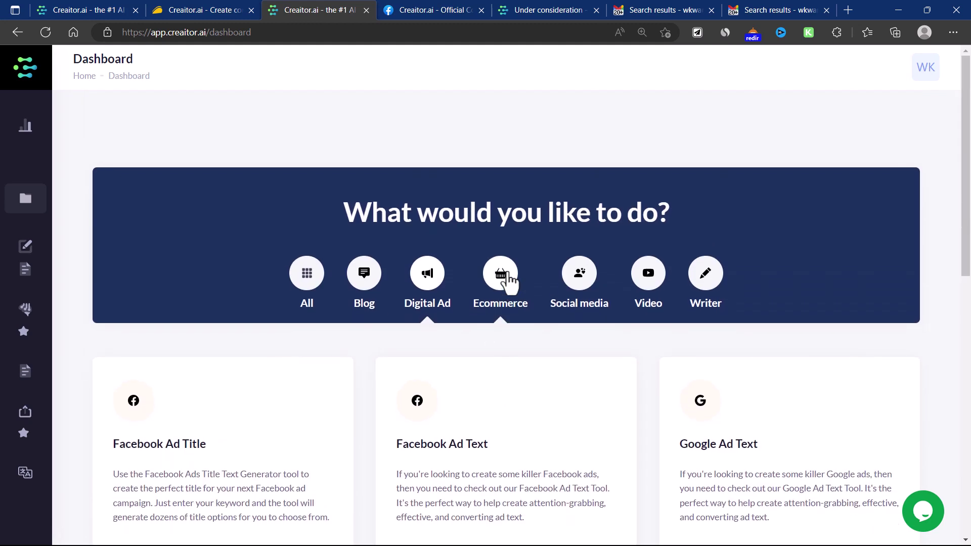
Browse the Ecommerce tools, then the Social media tools
click(510, 276)
scroll(512, 276, down, 4)
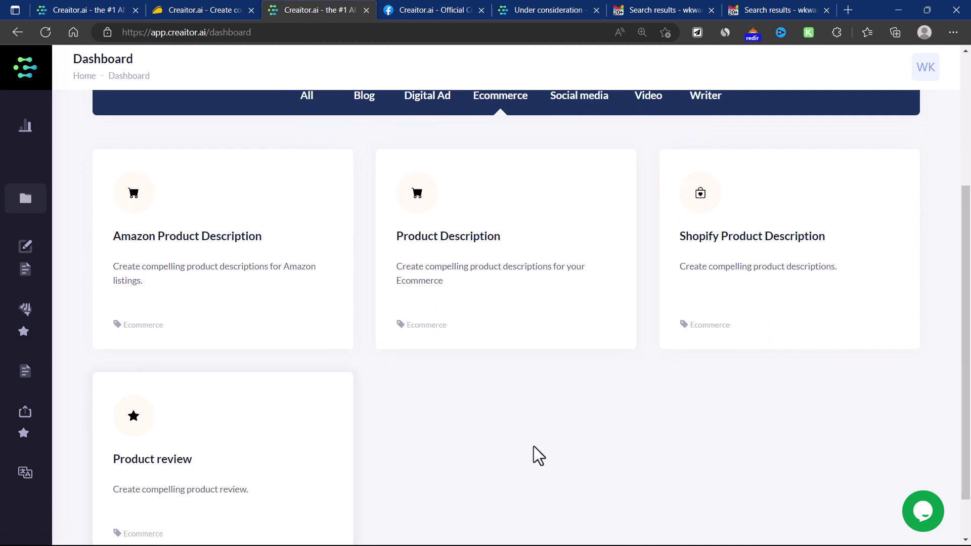
scroll(577, 317, up, 4)
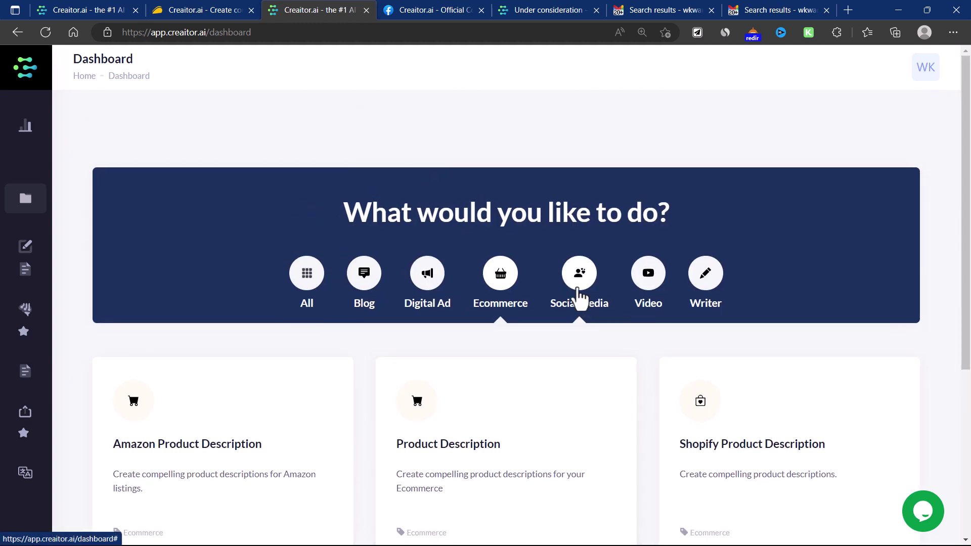
click(579, 298)
scroll(579, 298, down, 5)
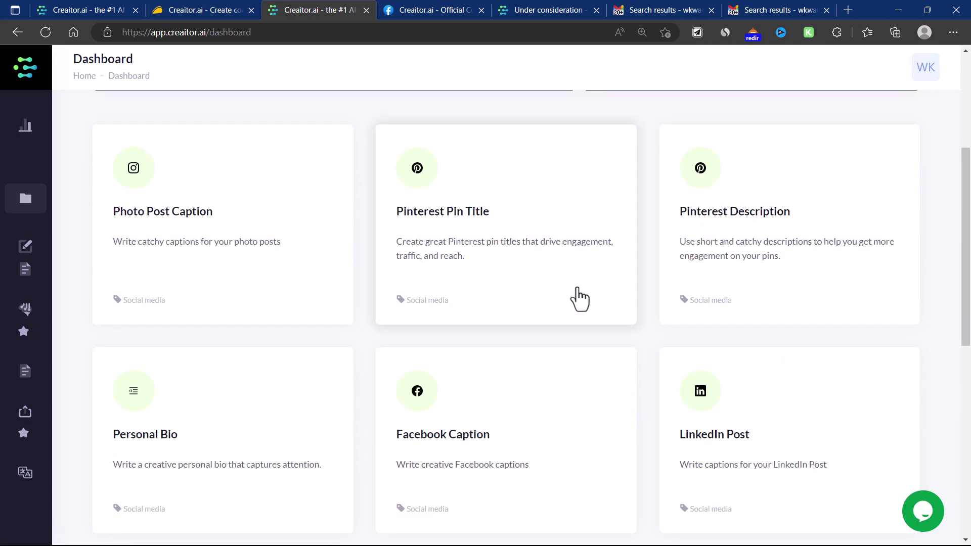
scroll(579, 299, down, 5)
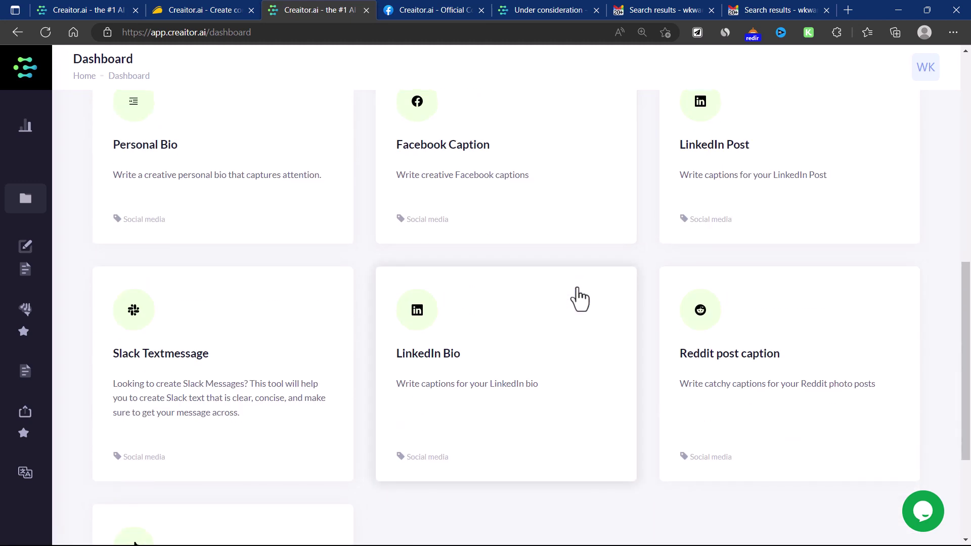
scroll(581, 300, up, 9)
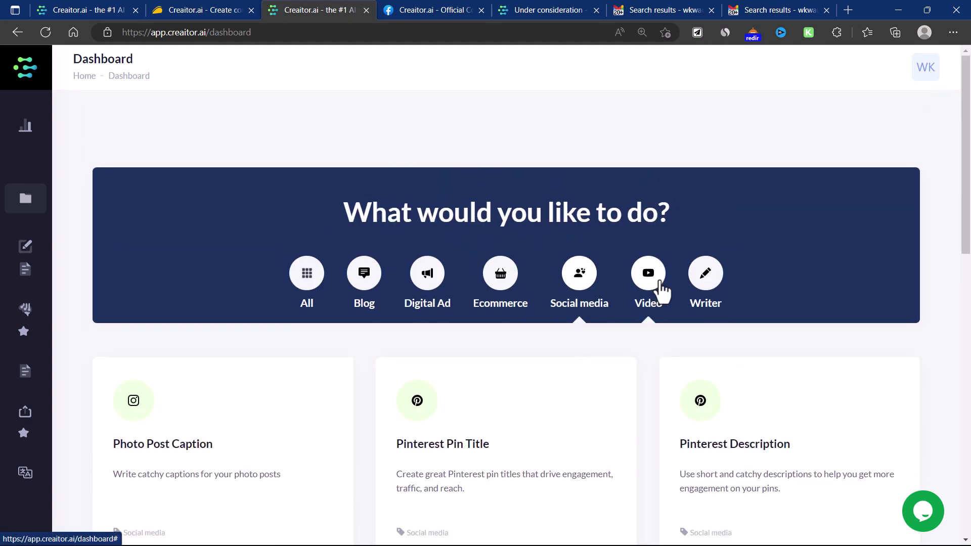
Filter to the Video category and look through its tool cards
click(661, 285)
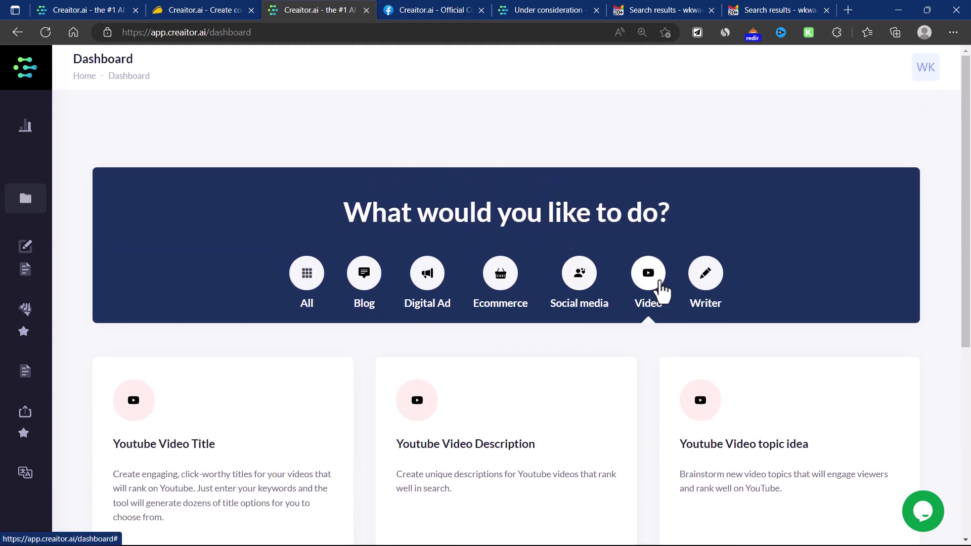
scroll(661, 289, down, 4)
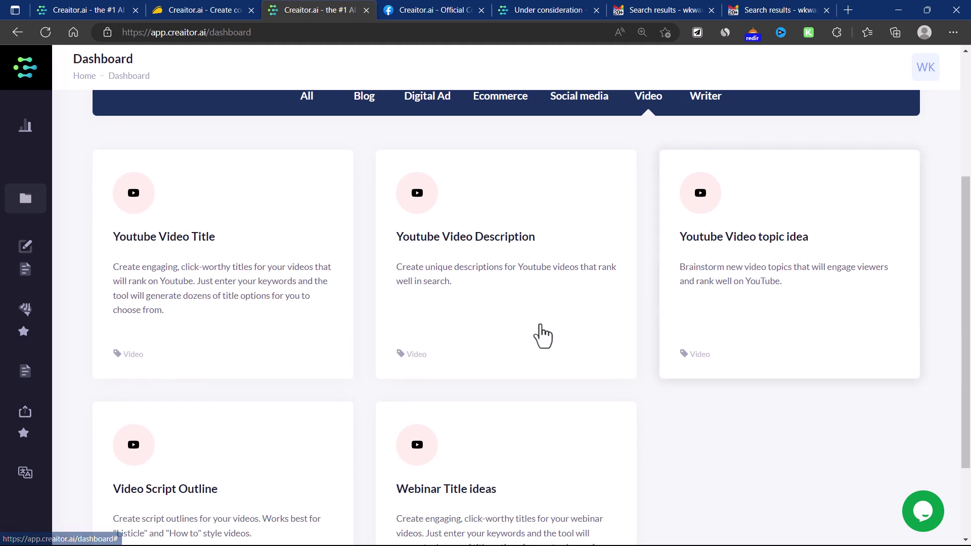
scroll(317, 430, down, 2)
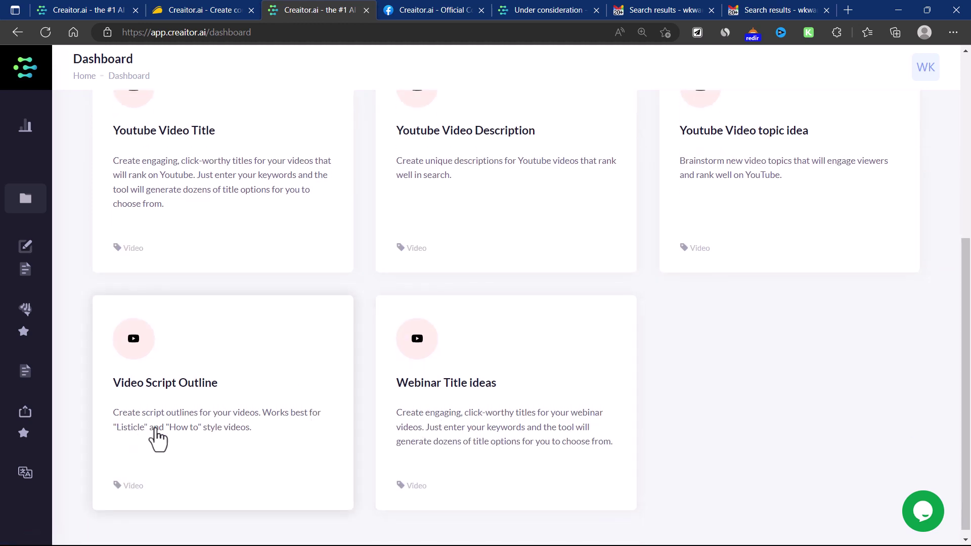
scroll(250, 412, up, 1)
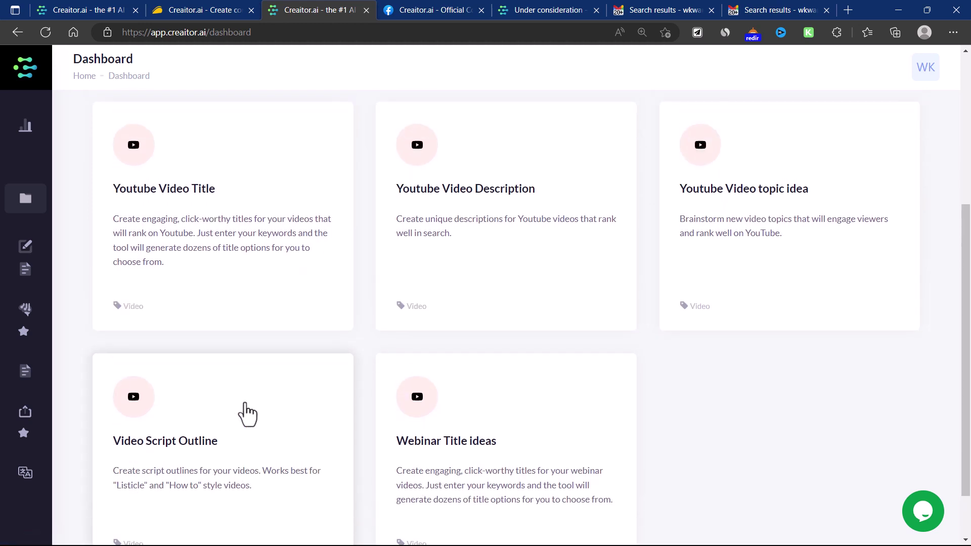
scroll(247, 414, up, 1)
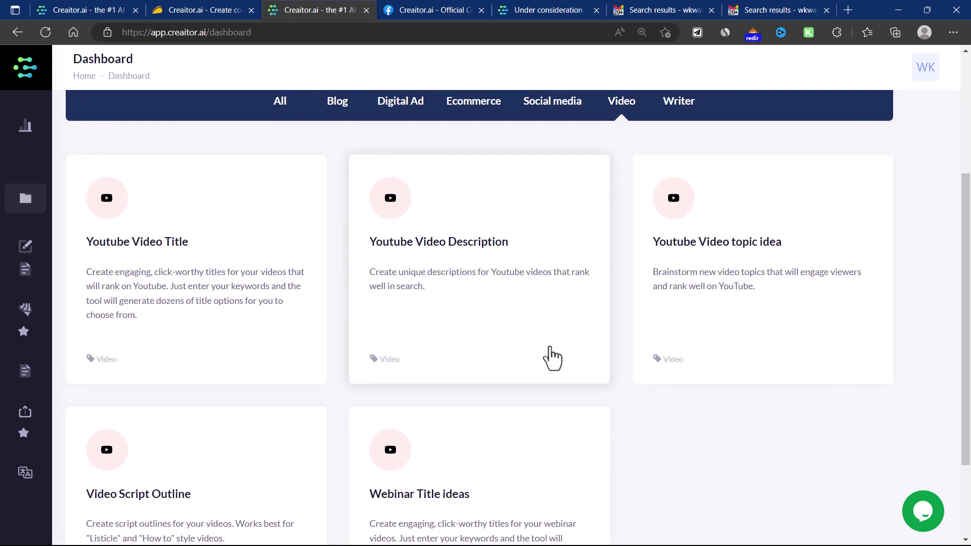
scroll(552, 357, down, 2)
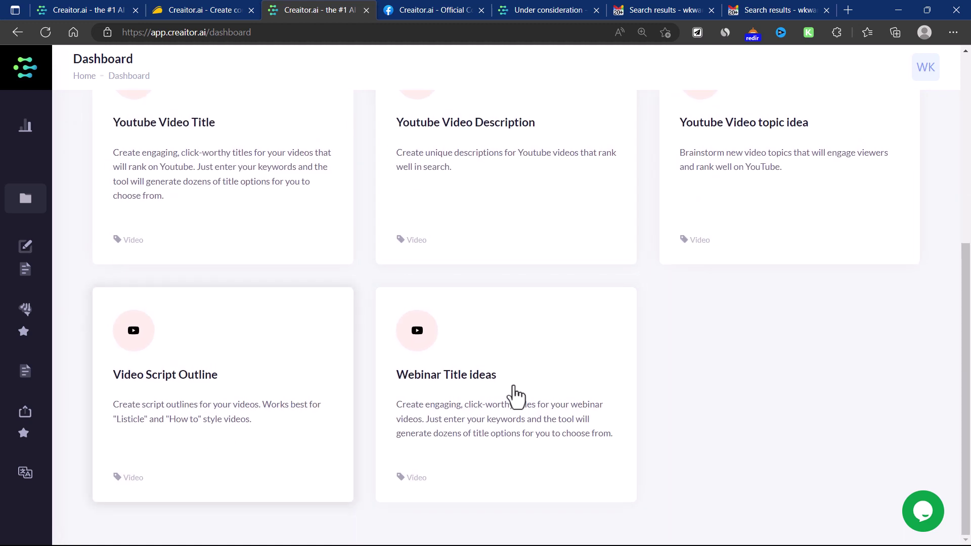
scroll(722, 370, up, 6)
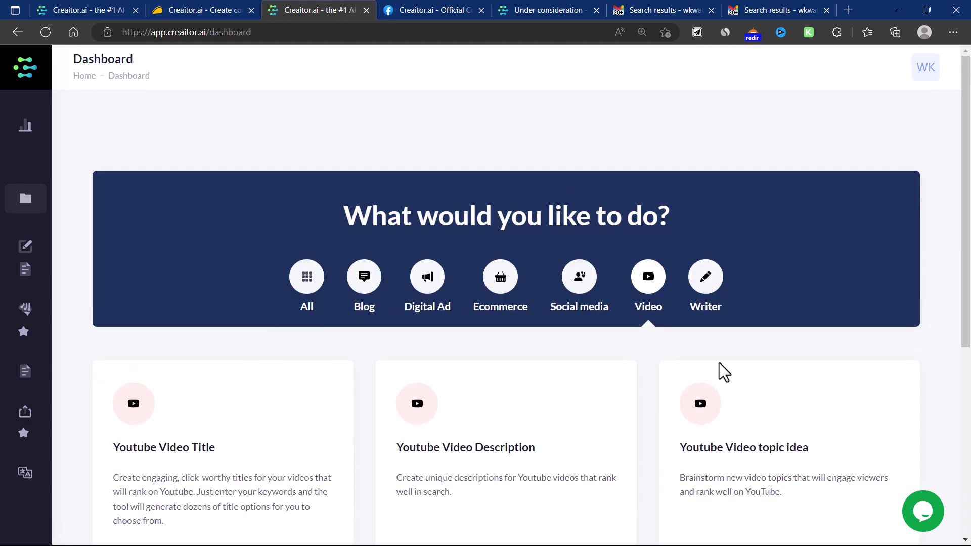
Show only Writer tools and scroll from Headline down to Active voice to passive voice and back
click(717, 317)
scroll(717, 316, down, 4)
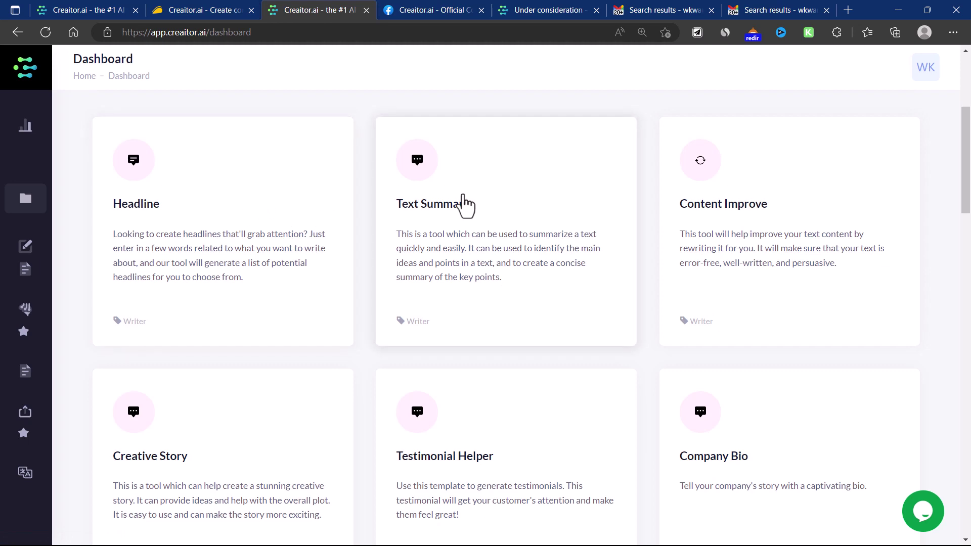
scroll(540, 276, down, 2)
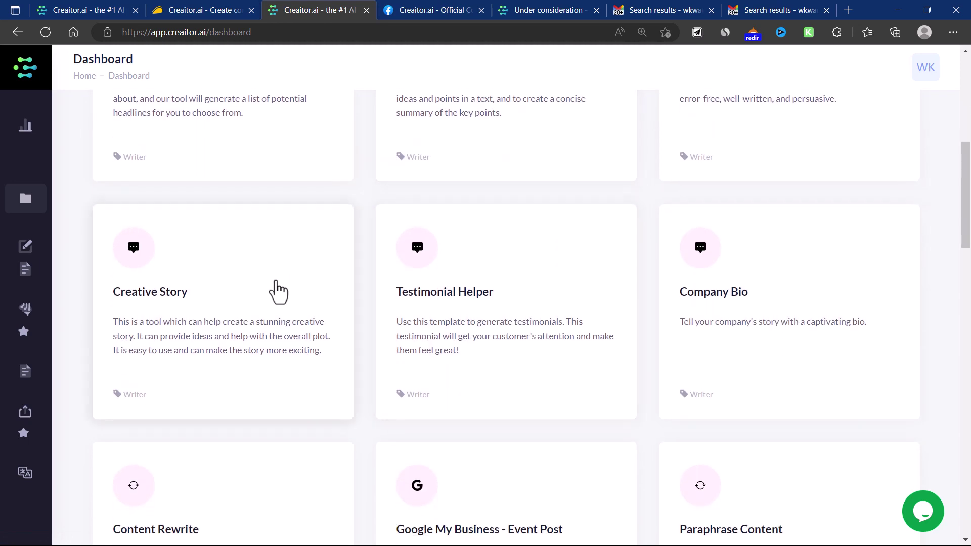
scroll(278, 291, down, 3)
scroll(367, 326, down, 2)
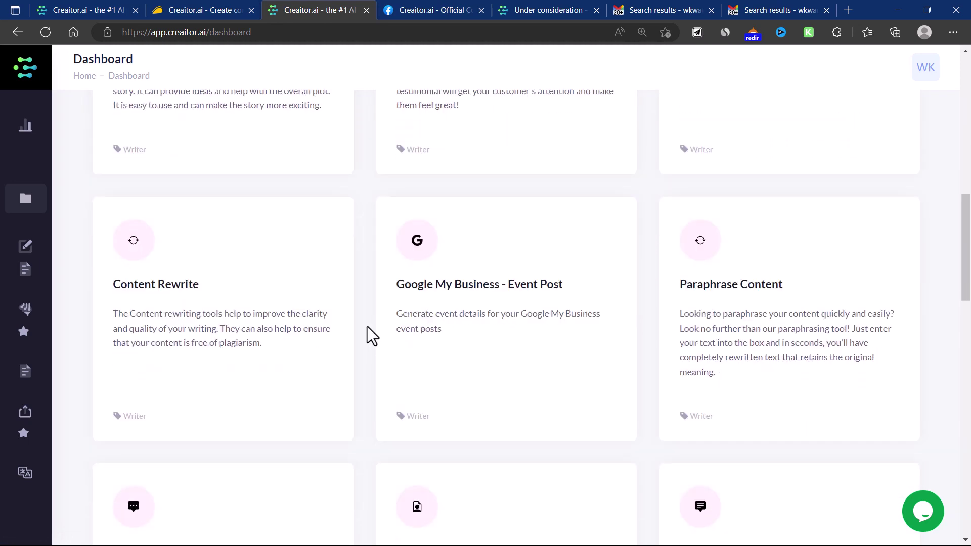
scroll(654, 281, down, 4)
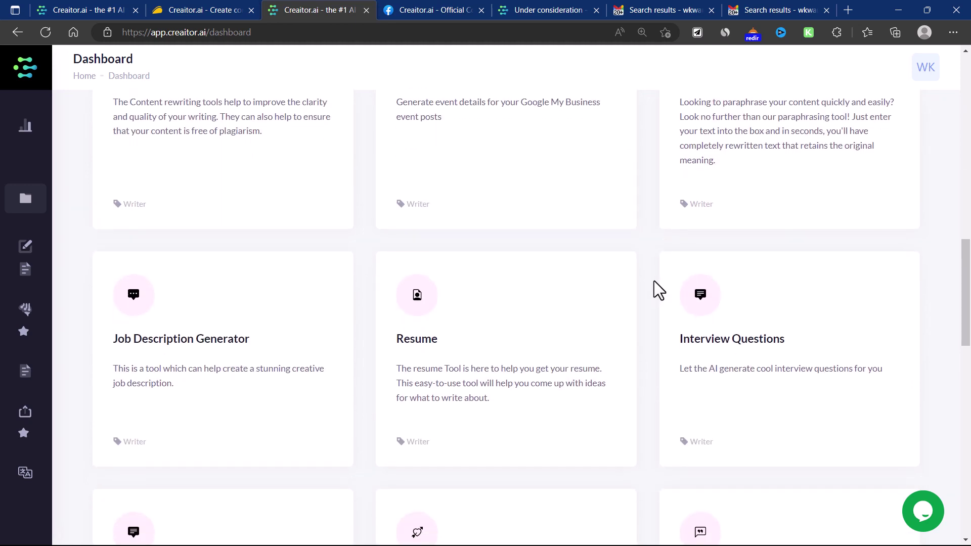
scroll(306, 303, down, 1)
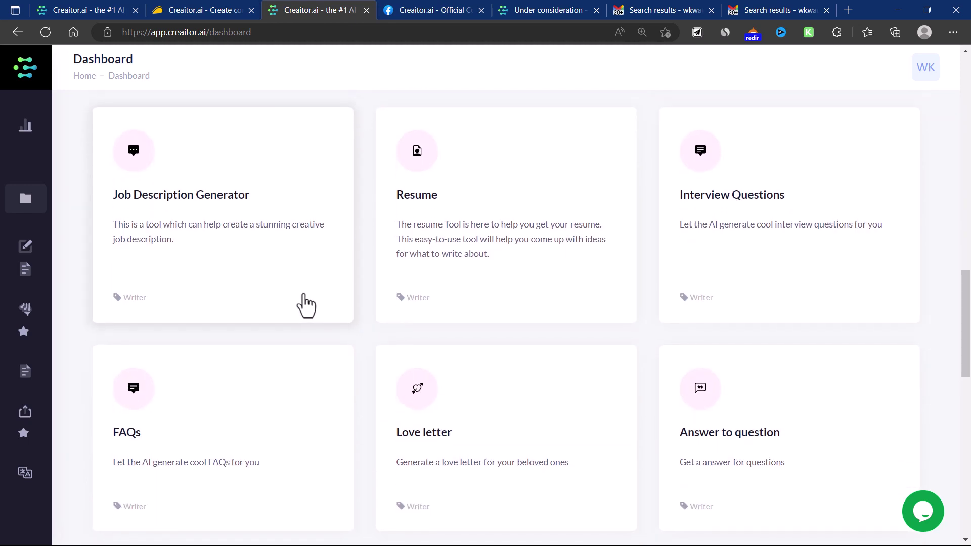
scroll(306, 305, down, 3)
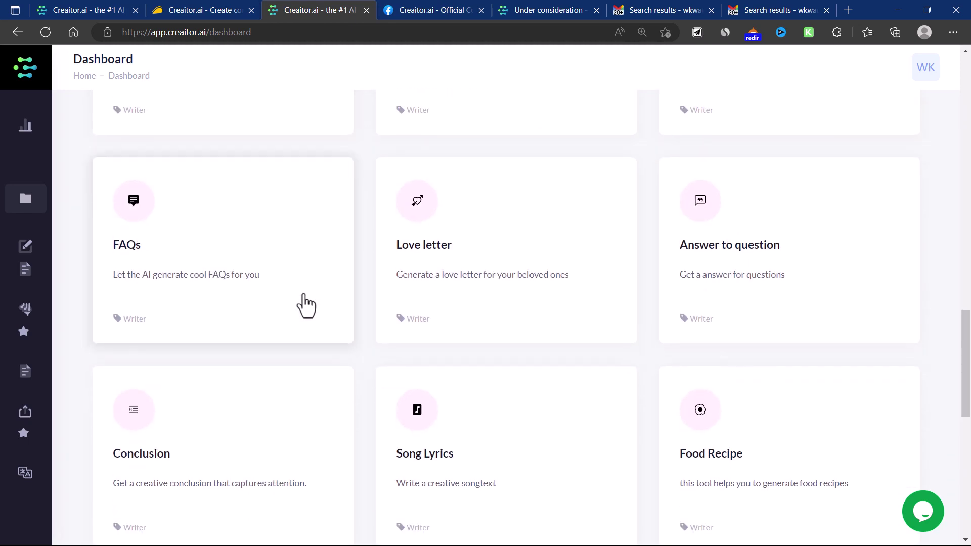
scroll(306, 305, down, 6)
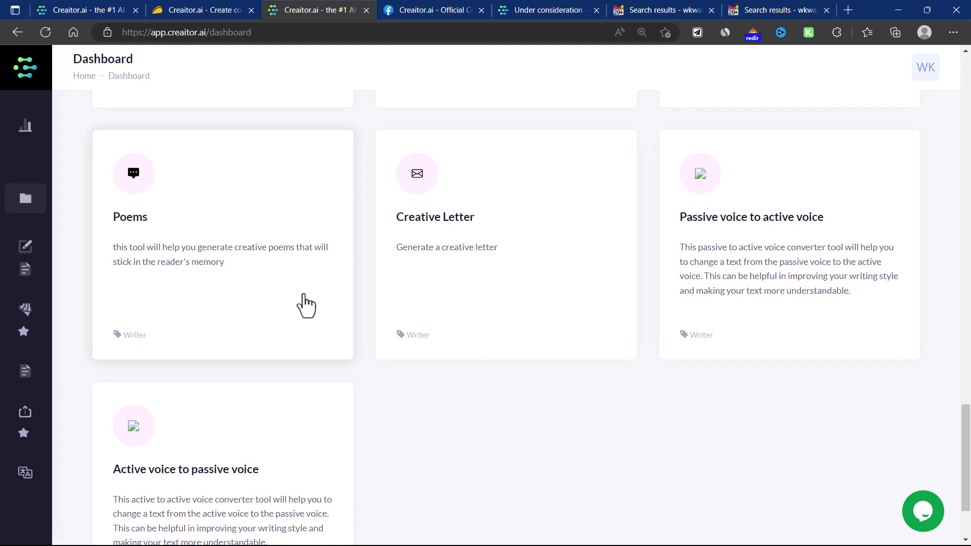
scroll(516, 370, up, 10)
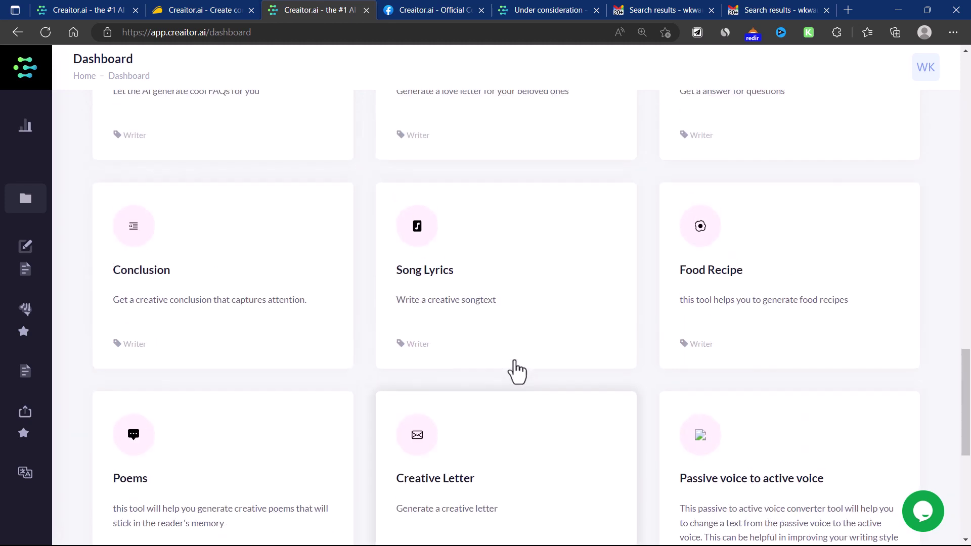
scroll(516, 370, up, 5)
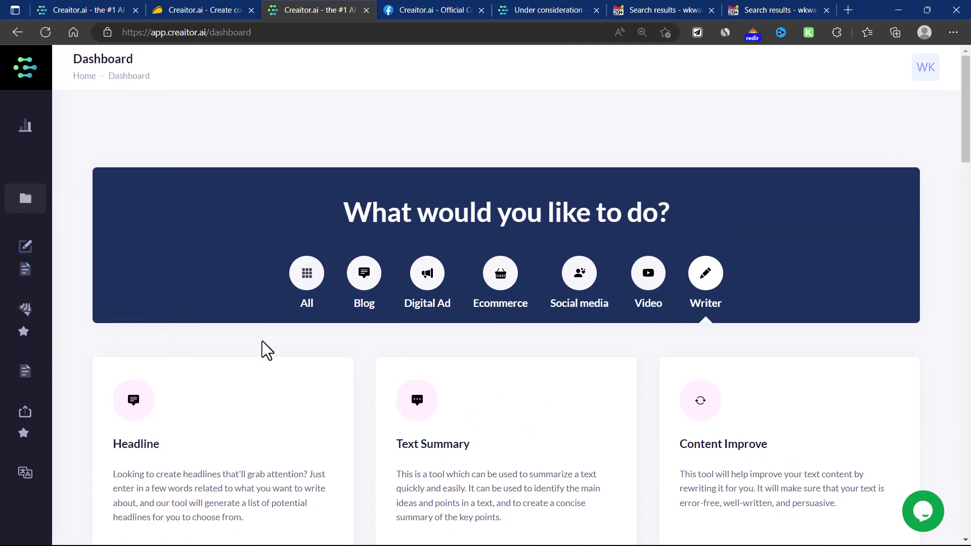
Go to the AI Assistant selection page from the sidebar and skim the assistants
mouse_move(3, 321)
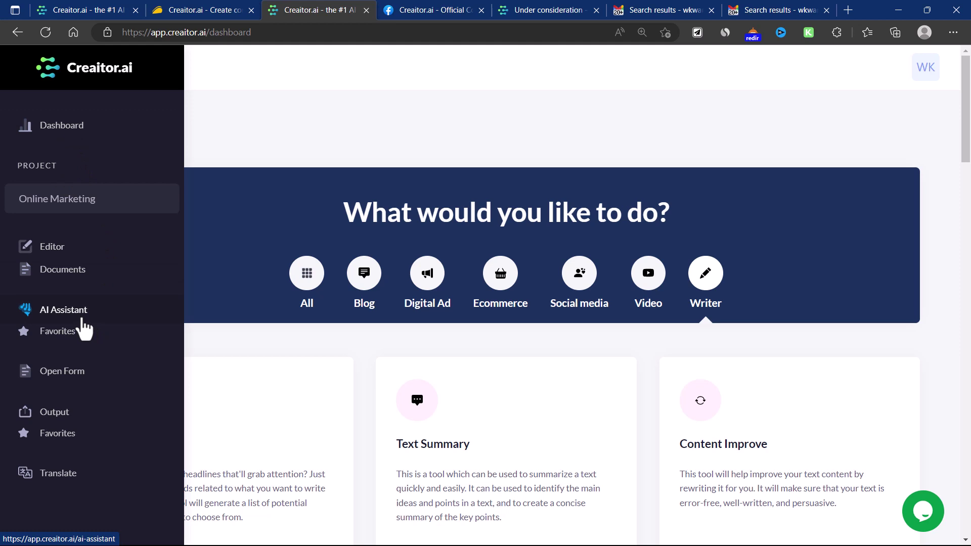
click(81, 327)
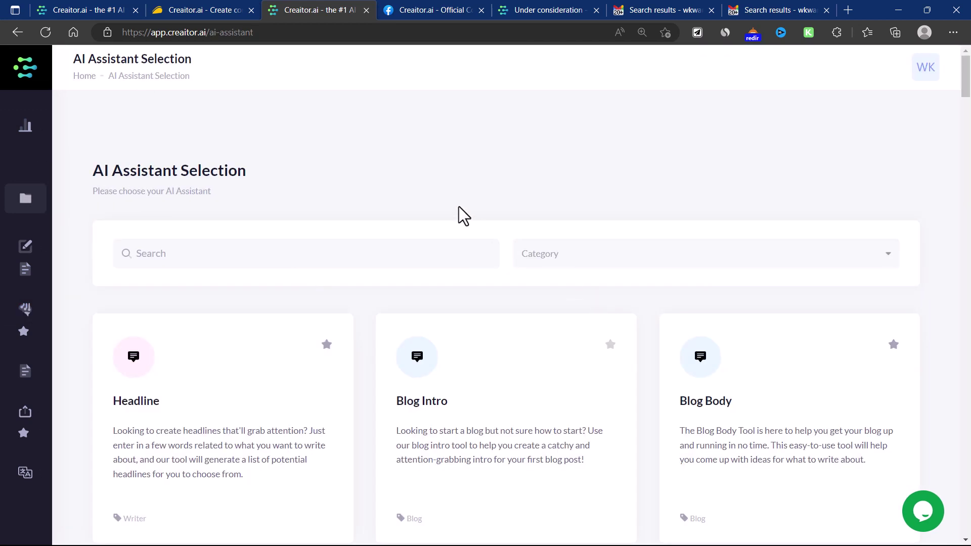
scroll(460, 208, down, 1)
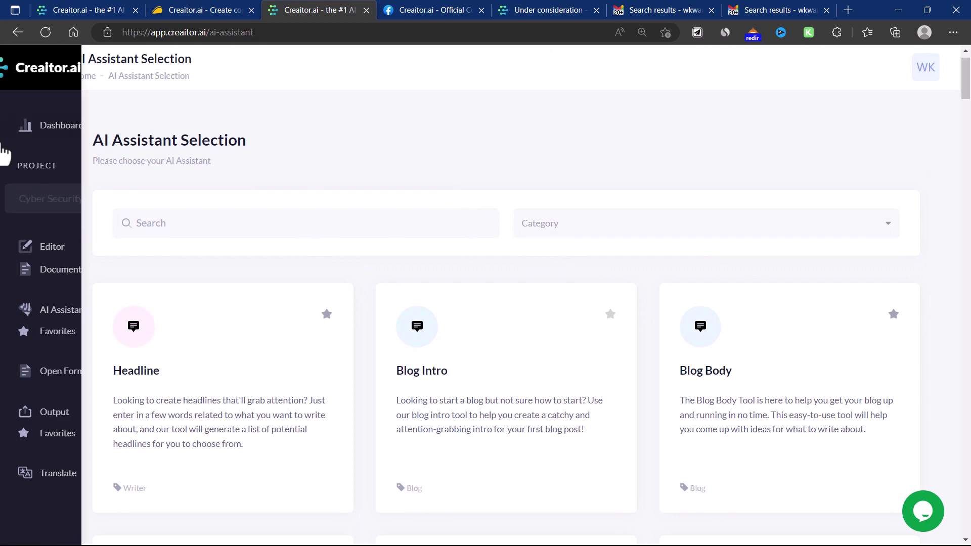
scroll(462, 299, down, 4)
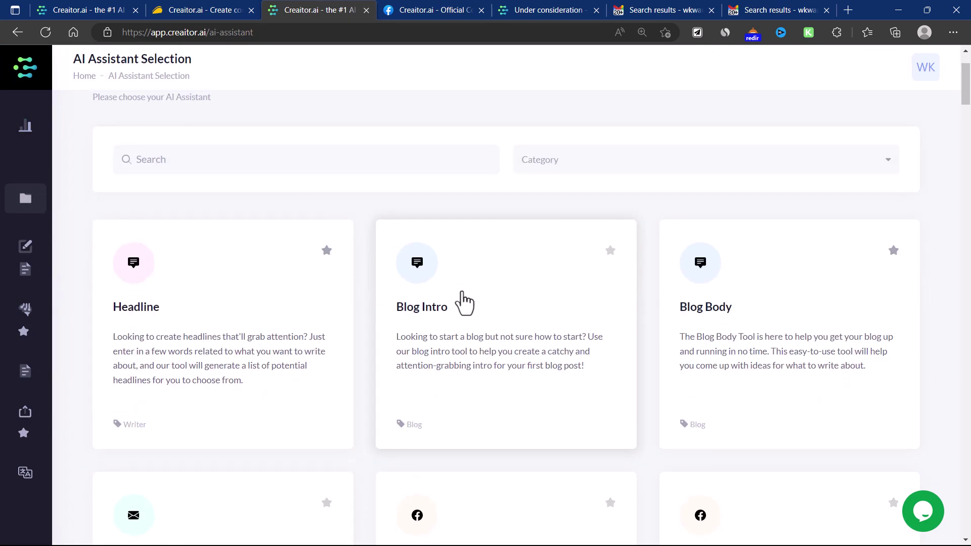
scroll(570, 326, up, 5)
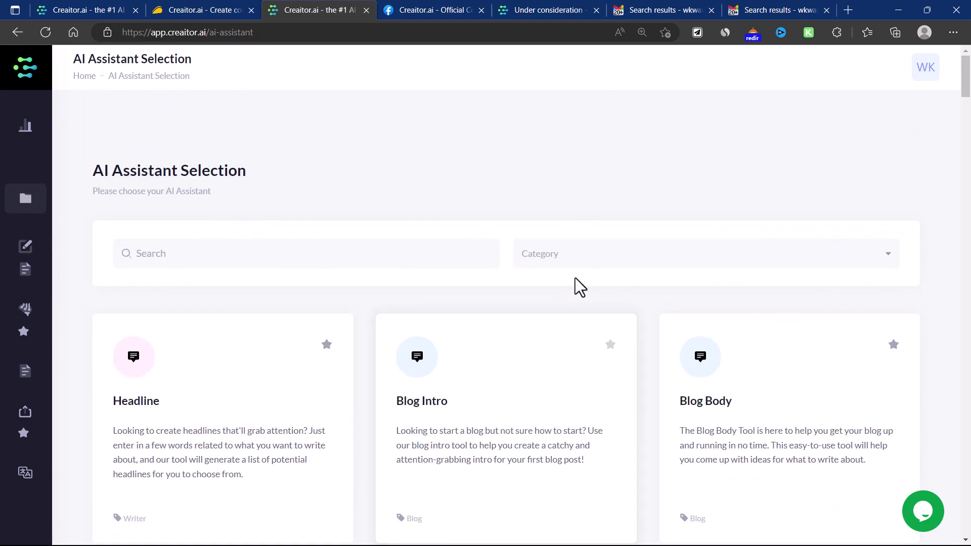
Filter assistants to the Blog category and open the Blog Idea Generator
click(568, 255)
click(556, 313)
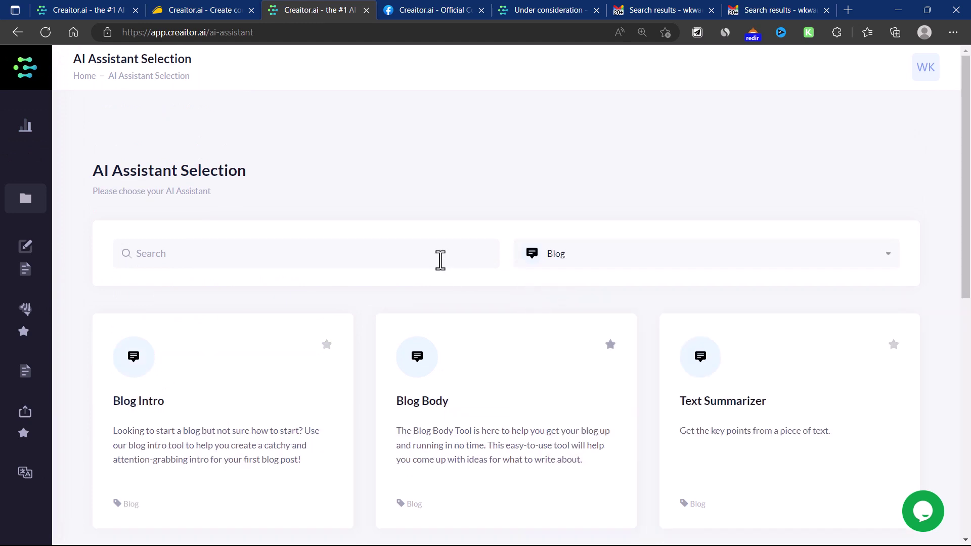
scroll(441, 260, down, 4)
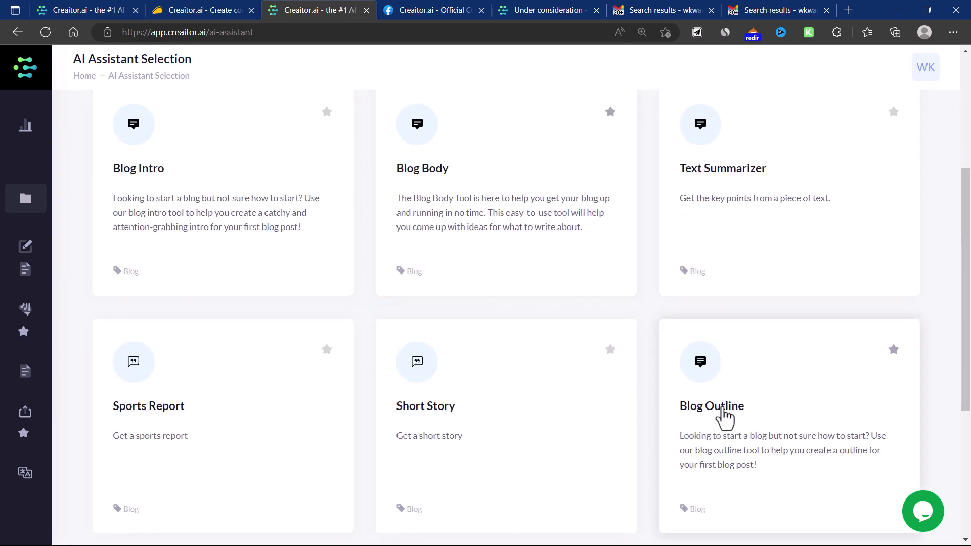
scroll(623, 405, down, 4)
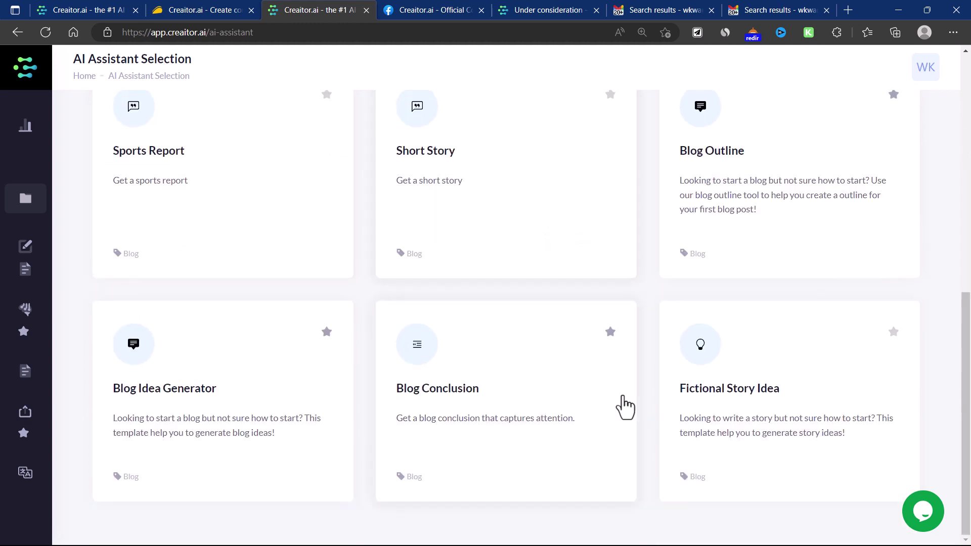
click(213, 436)
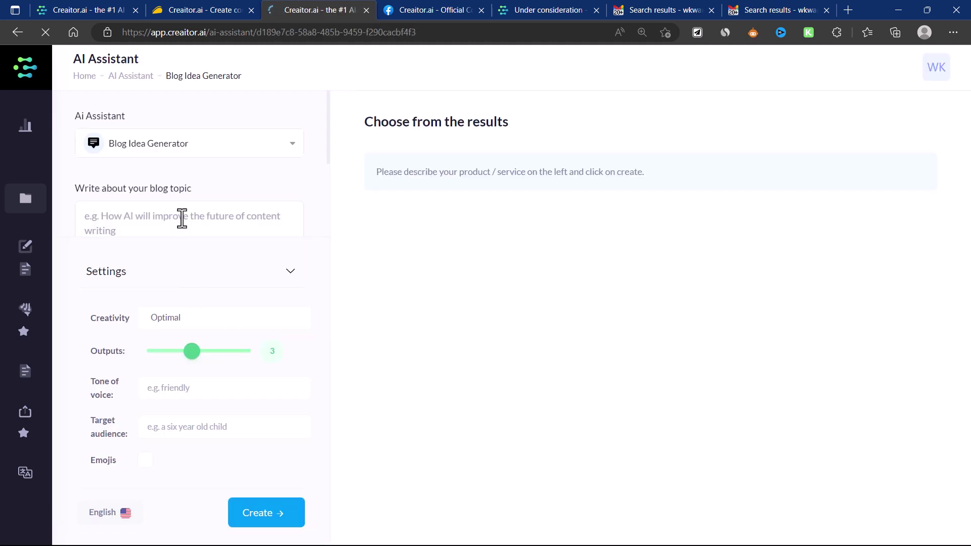
Enter the blog topic 'how to start an online business in affiliate marketing'
click(139, 215)
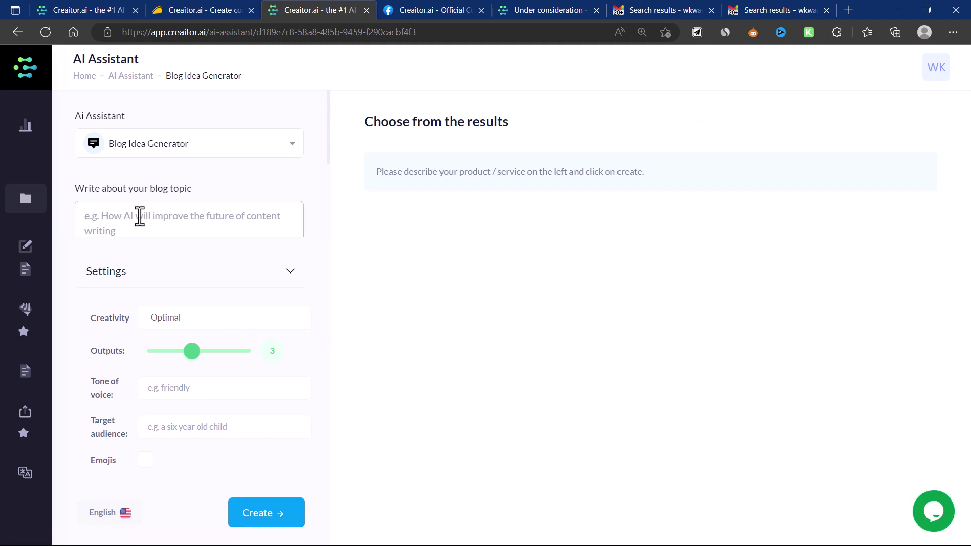
text(how to start an online business in affiliat)
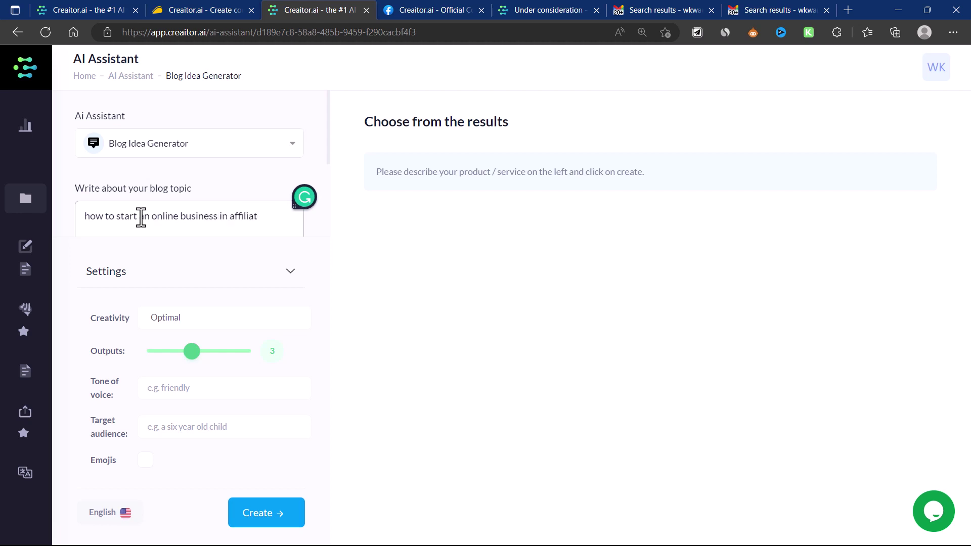
text(marketi)
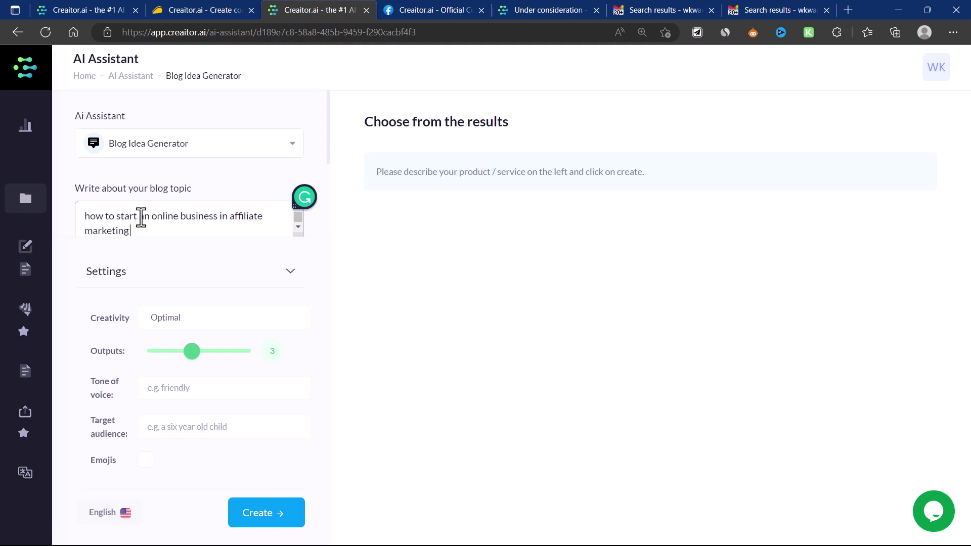
text(ng)
right_click(182, 226)
click(181, 228)
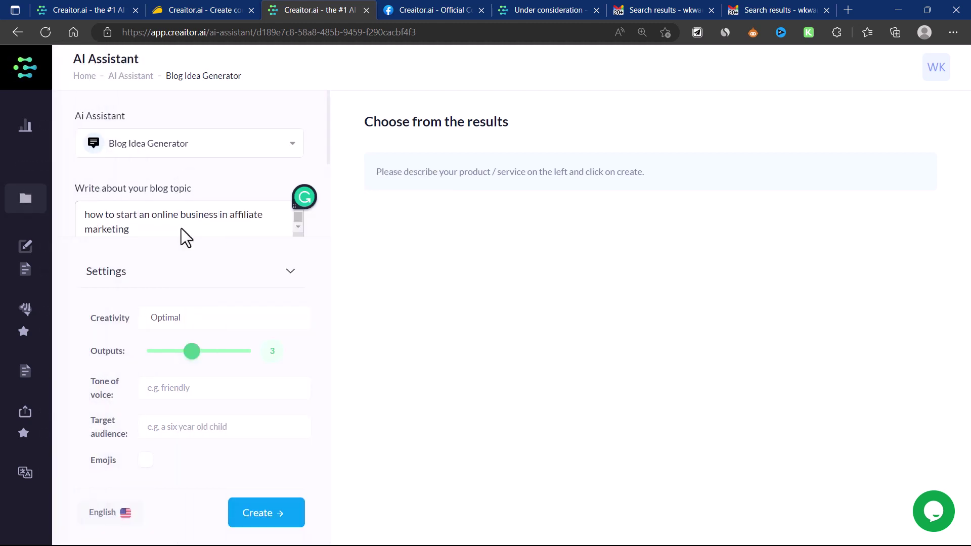
Collapse the settings and enter keywords 'affiliate marketing, online business'
click(180, 269)
click(158, 317)
text(affiliate marketin)
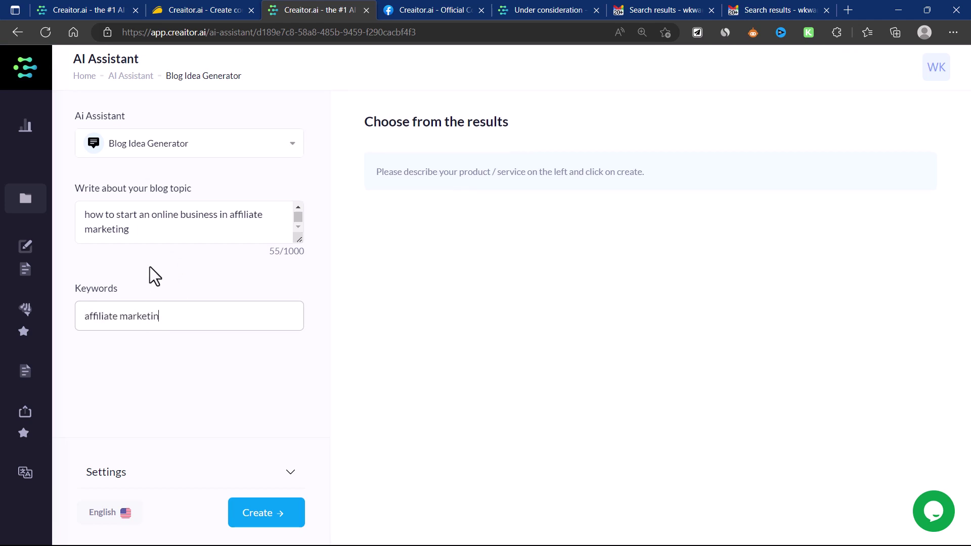
text(g, online business)
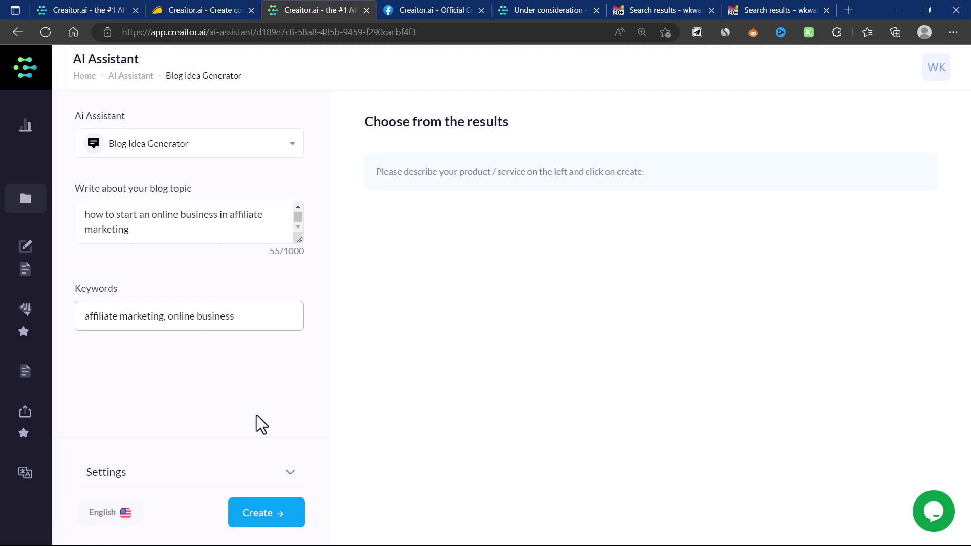
Show the generation settings and clear the Optimal creativity level
click(287, 475)
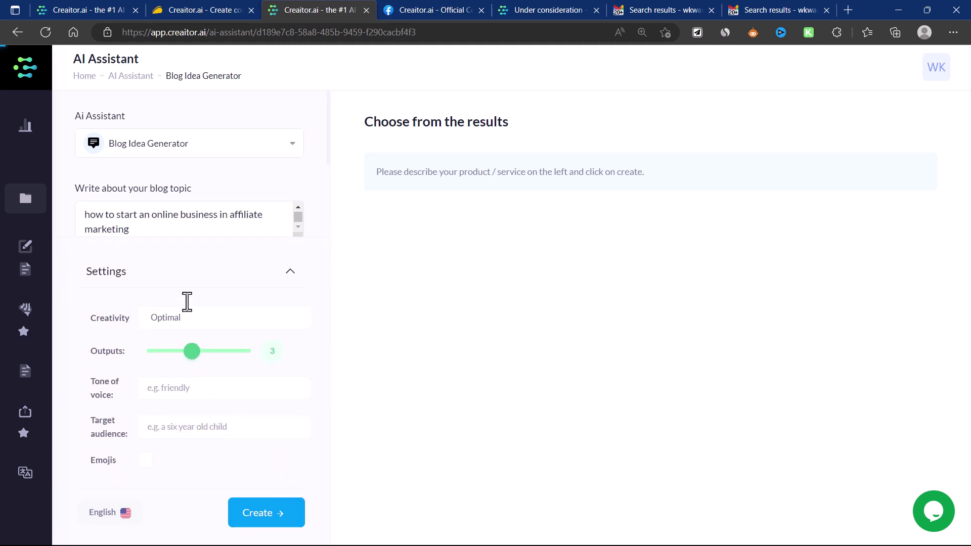
click(209, 324)
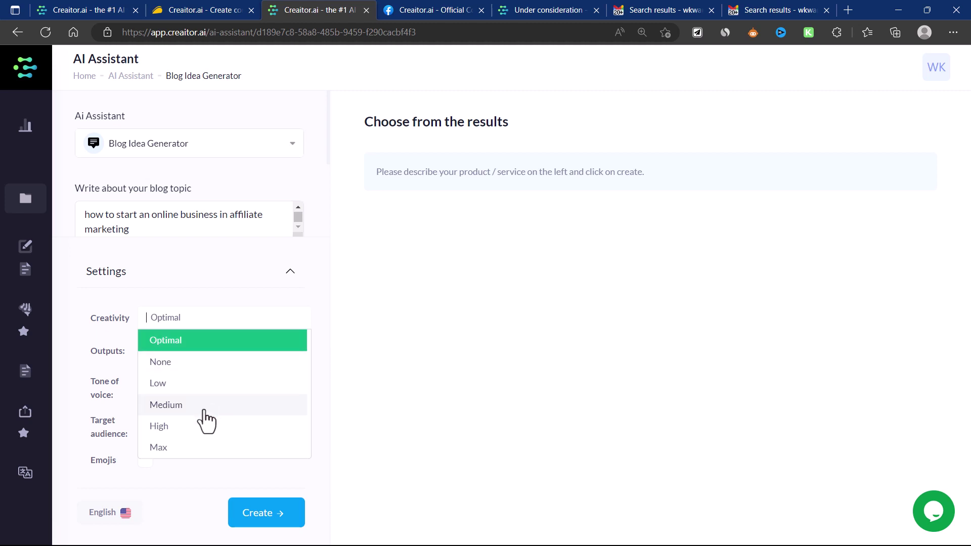
click(238, 353)
click(400, 349)
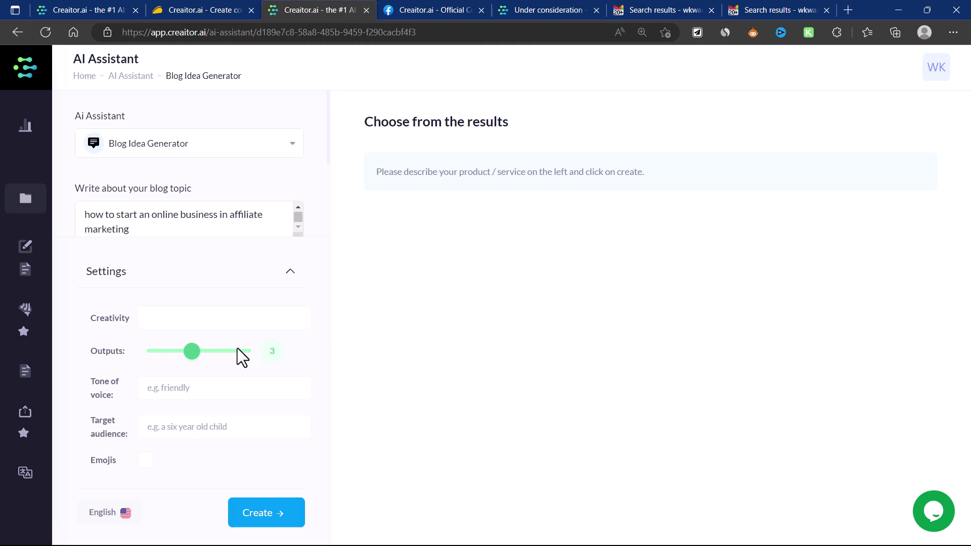
click(169, 320)
Set tone of voice to 'informative', leave target audience blank, and keep emojis off
click(170, 390)
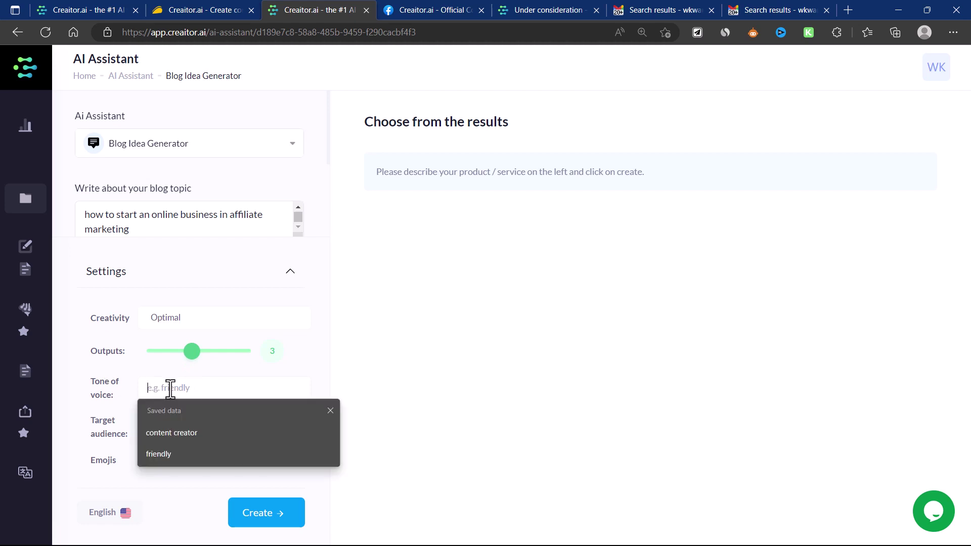
text(inf)
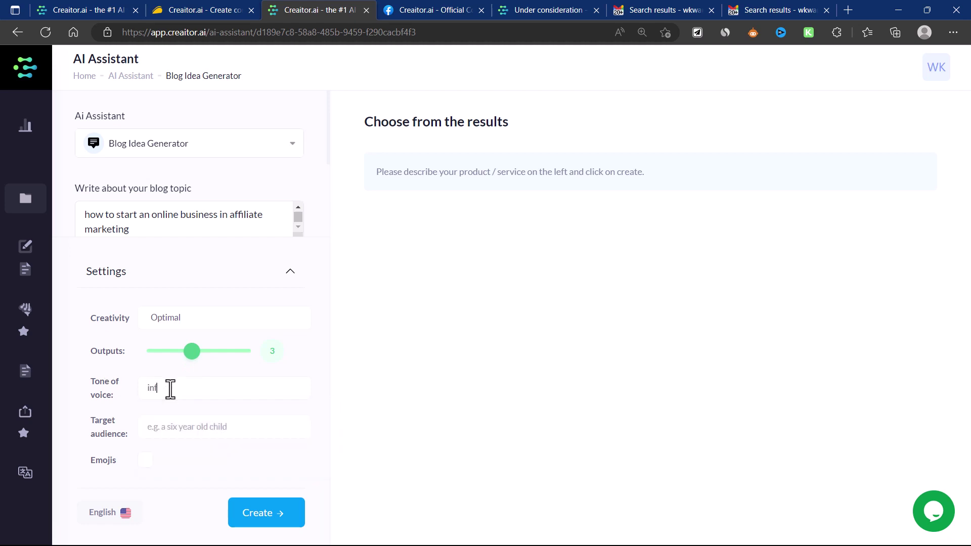
text(ormative)
key(Tab)
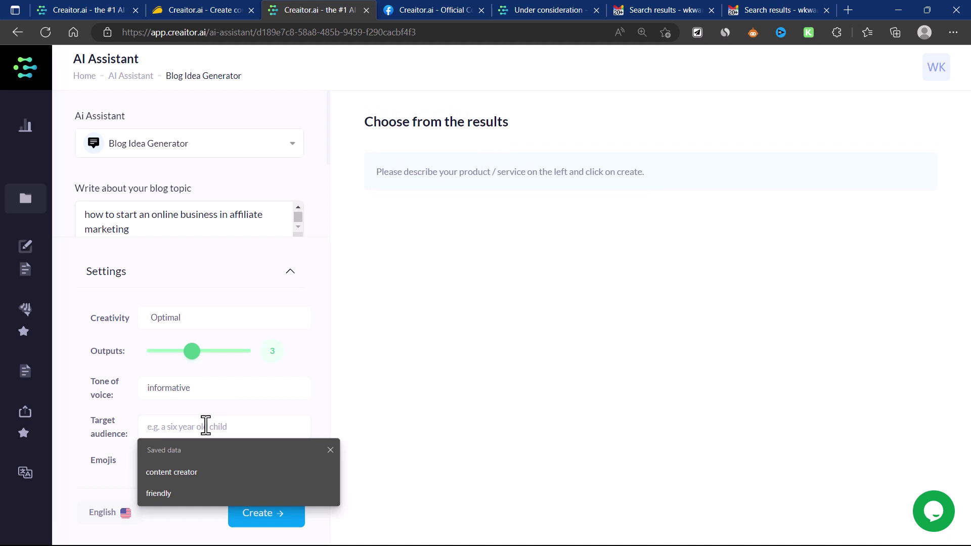
click(388, 422)
click(276, 419)
click(397, 366)
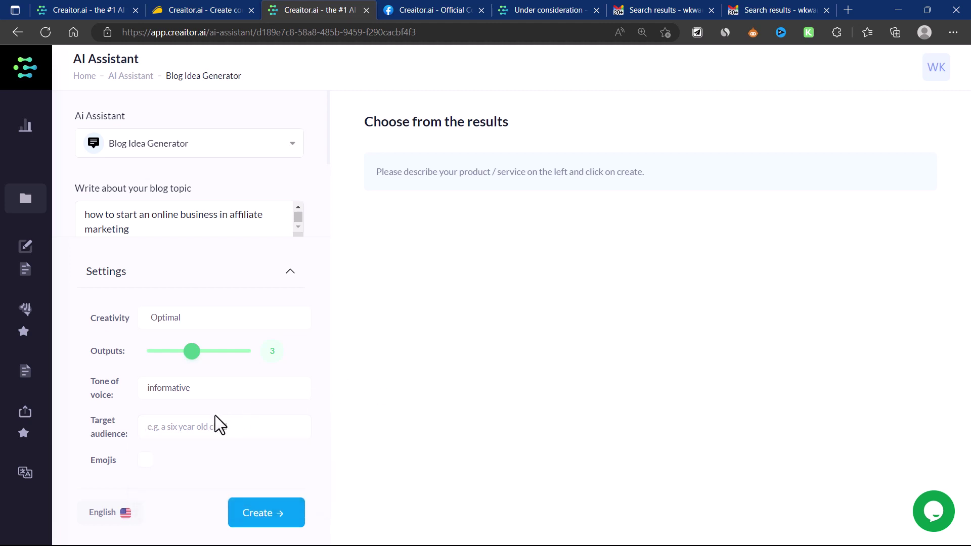
click(147, 460)
click(146, 460)
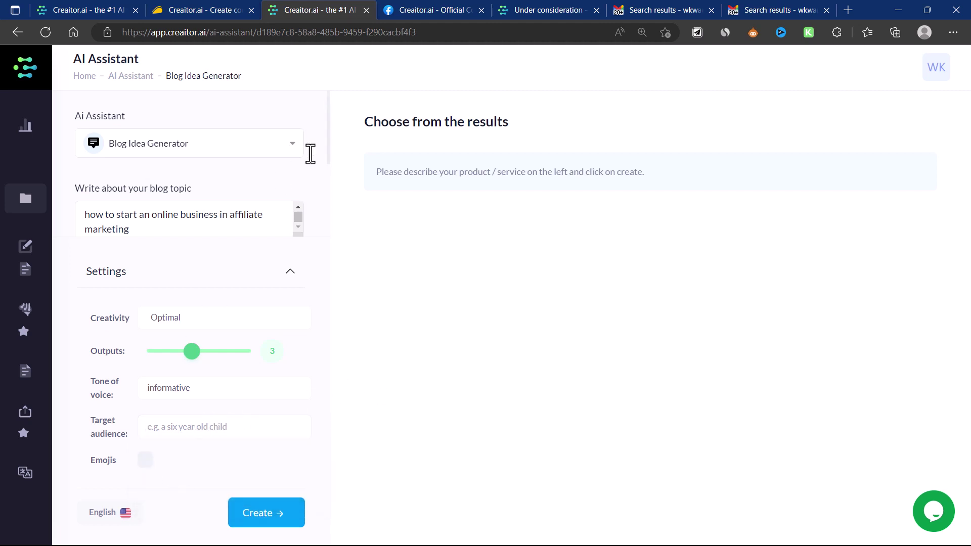
Generate the blog outputs with Create and read through the first 463-word result
click(259, 517)
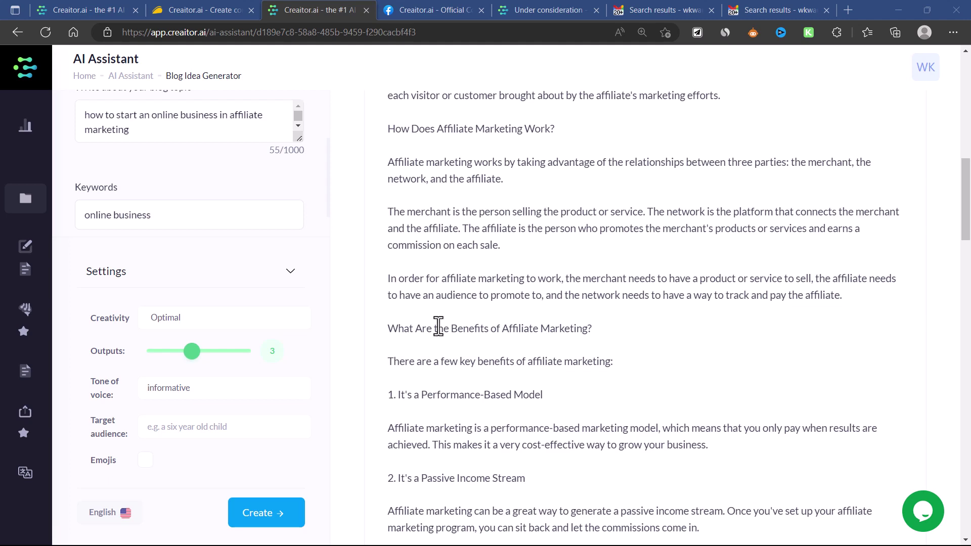
scroll(516, 292, up, 12)
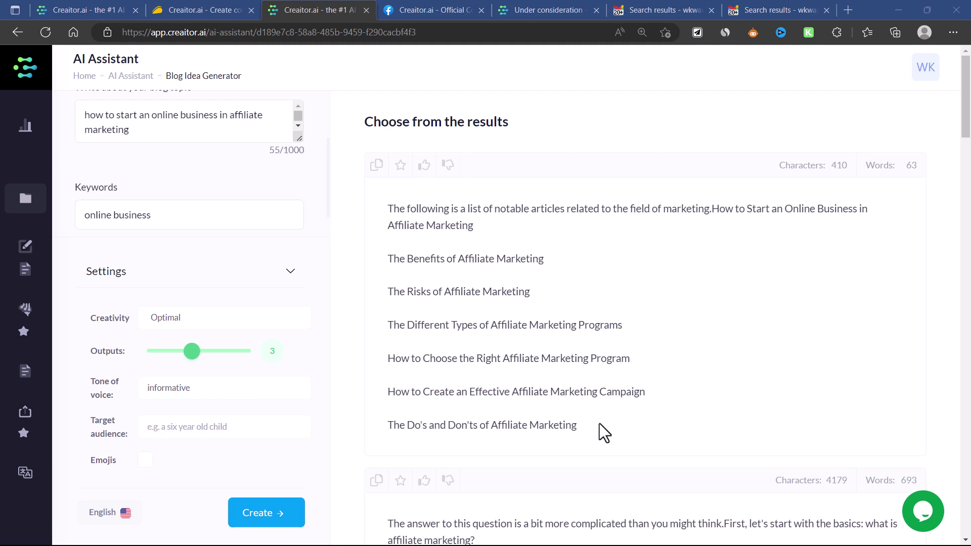
scroll(599, 423, down, 7)
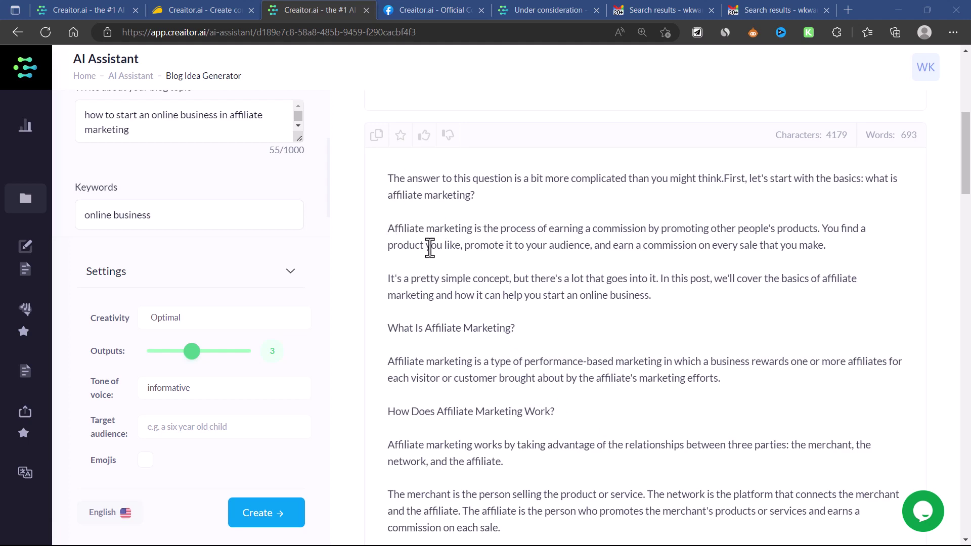
scroll(455, 293, down, 3)
scroll(454, 293, down, 2)
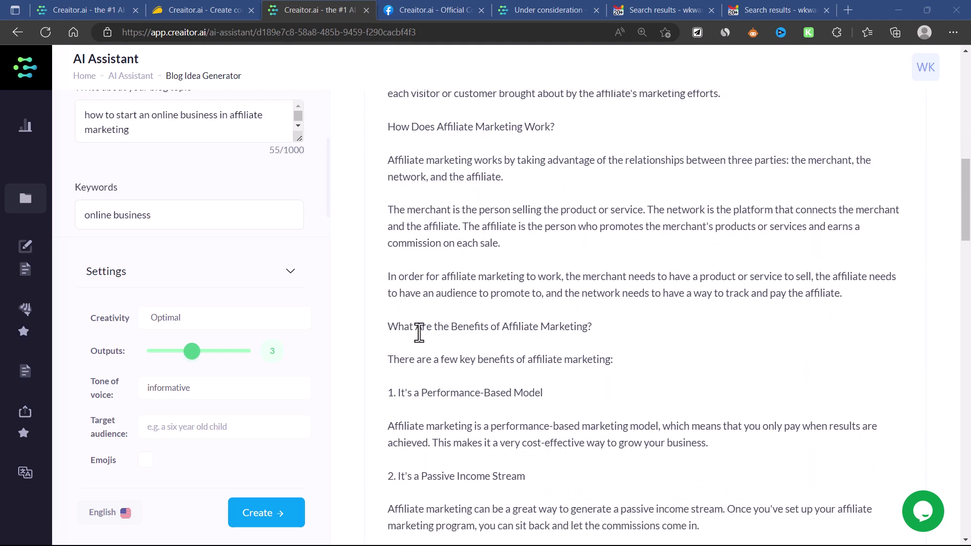
scroll(419, 330, down, 3)
scroll(419, 333, down, 2)
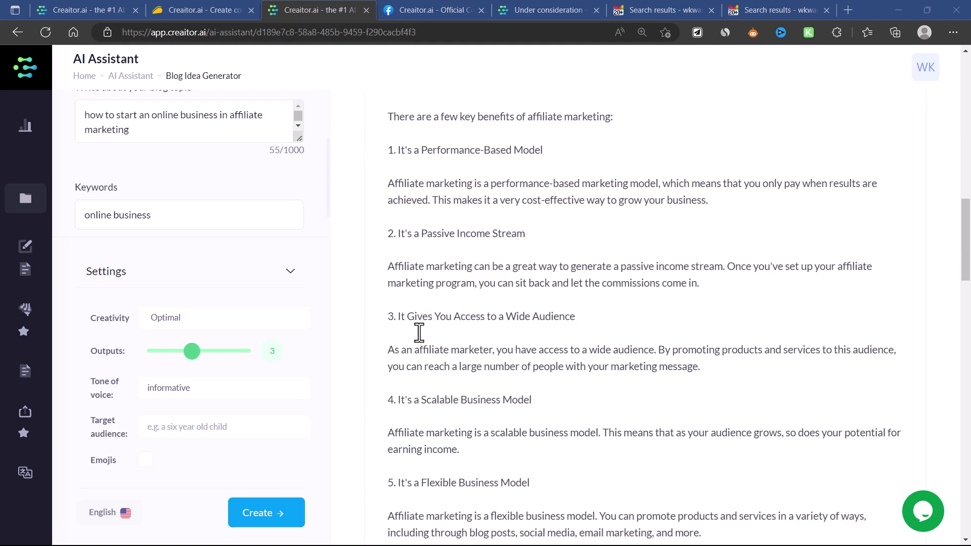
scroll(419, 332, down, 1)
scroll(419, 333, down, 2)
scroll(419, 332, down, 3)
scroll(433, 339, down, 5)
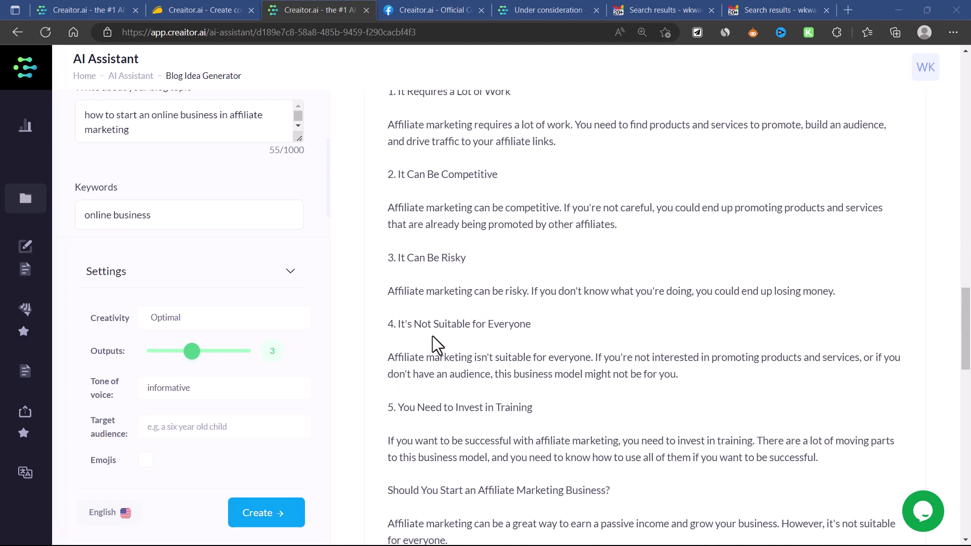
Scroll on through the remaining outputs, including the Dropbox two-factor authentication one
scroll(433, 336, up, 3)
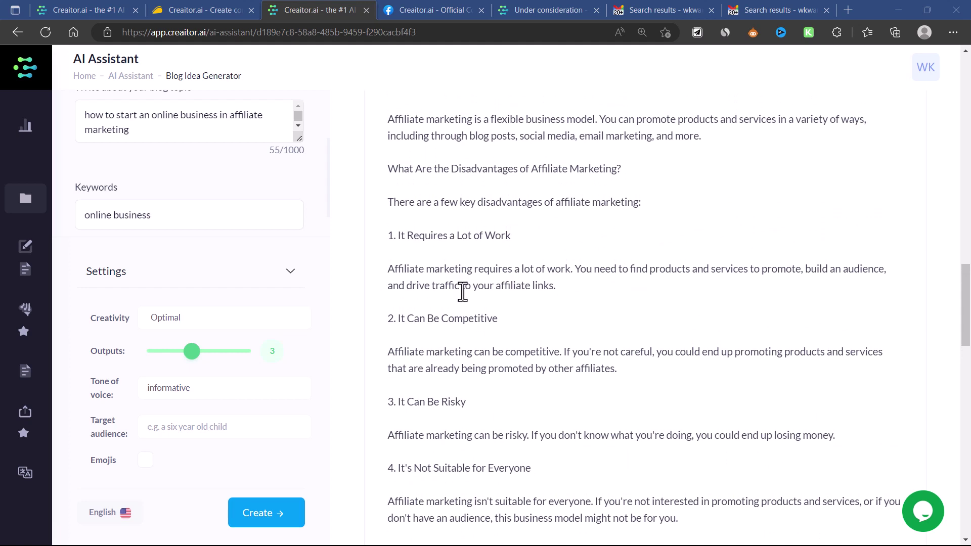
scroll(463, 293, down, 2)
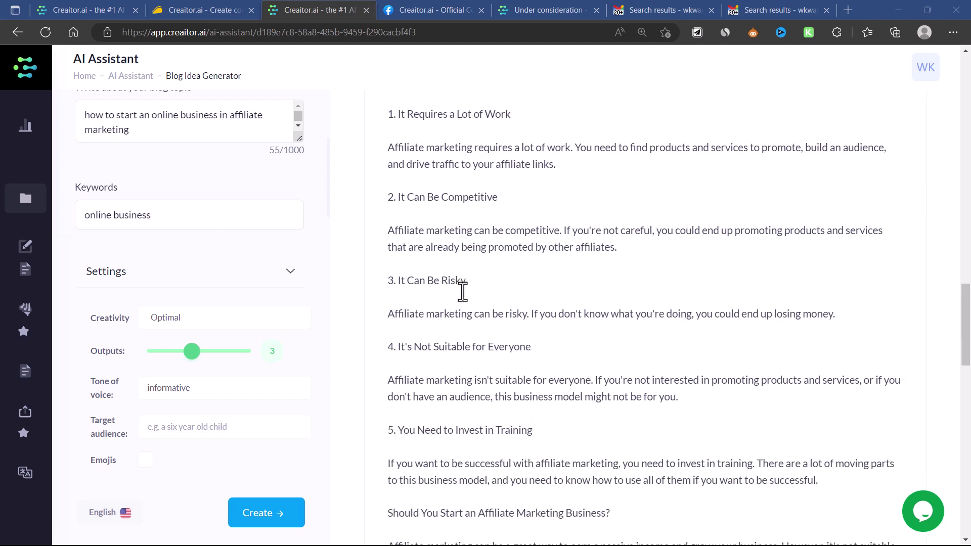
scroll(463, 292, down, 6)
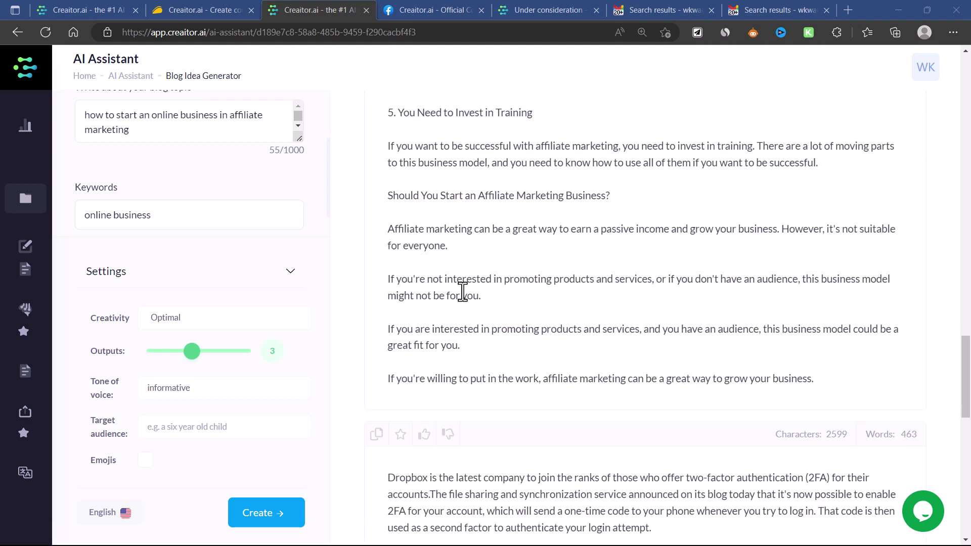
scroll(462, 293, down, 1)
scroll(463, 292, down, 4)
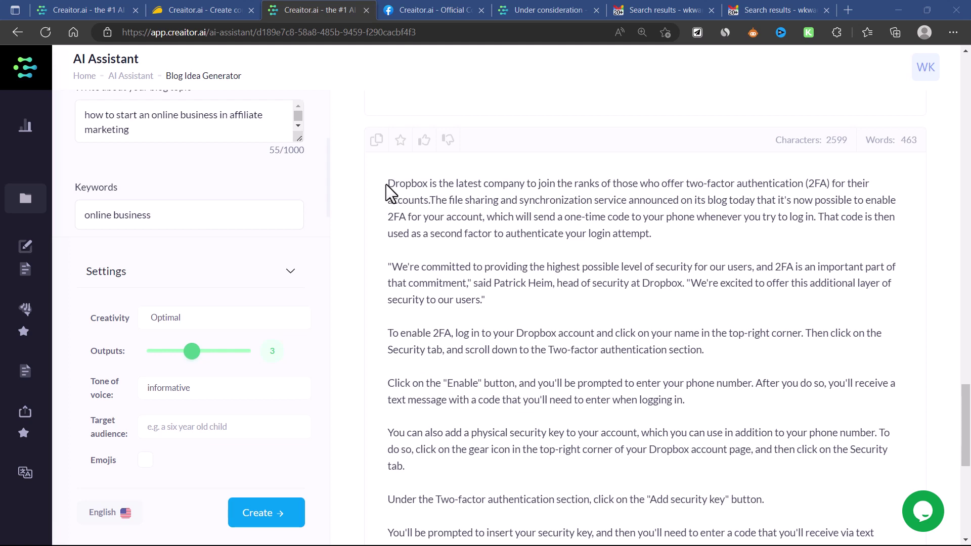
Create a new document from Documents and paste in the 702-word affiliate marketing article
mouse_move(14, 217)
scroll(585, 414, up, 15)
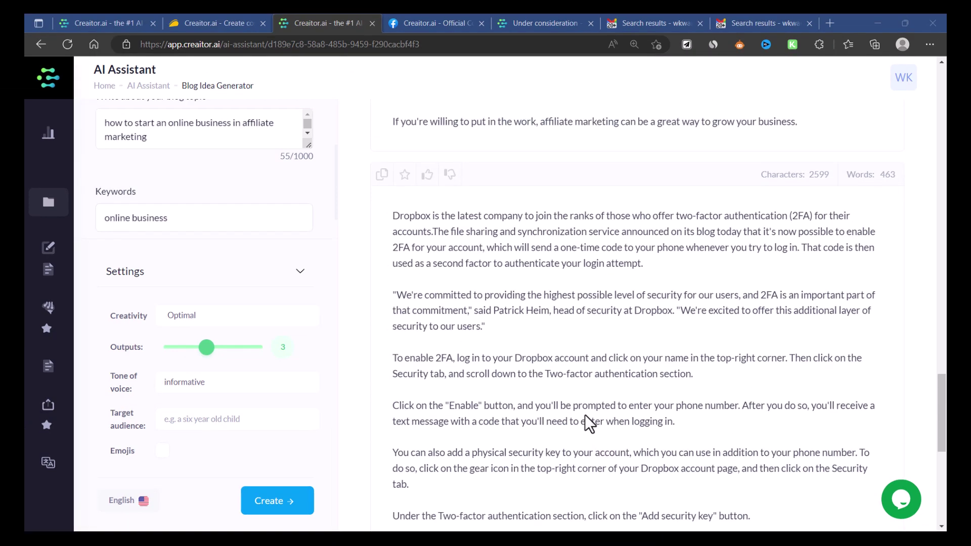
scroll(585, 415, up, 15)
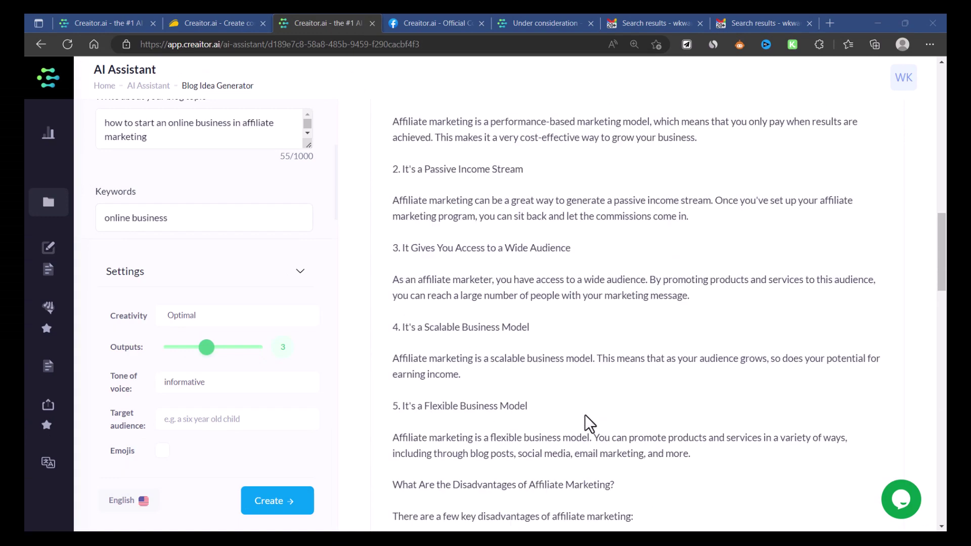
scroll(585, 415, up, 1)
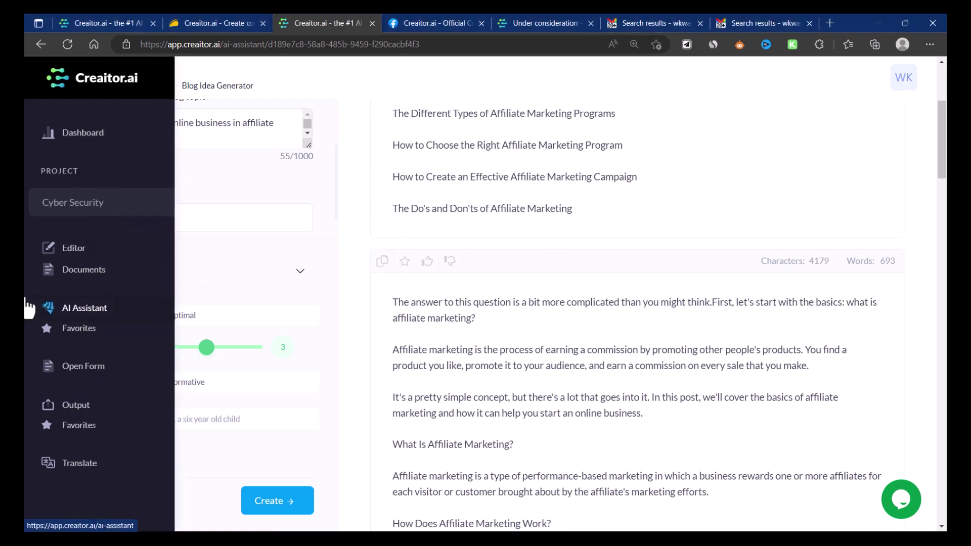
click(51, 279)
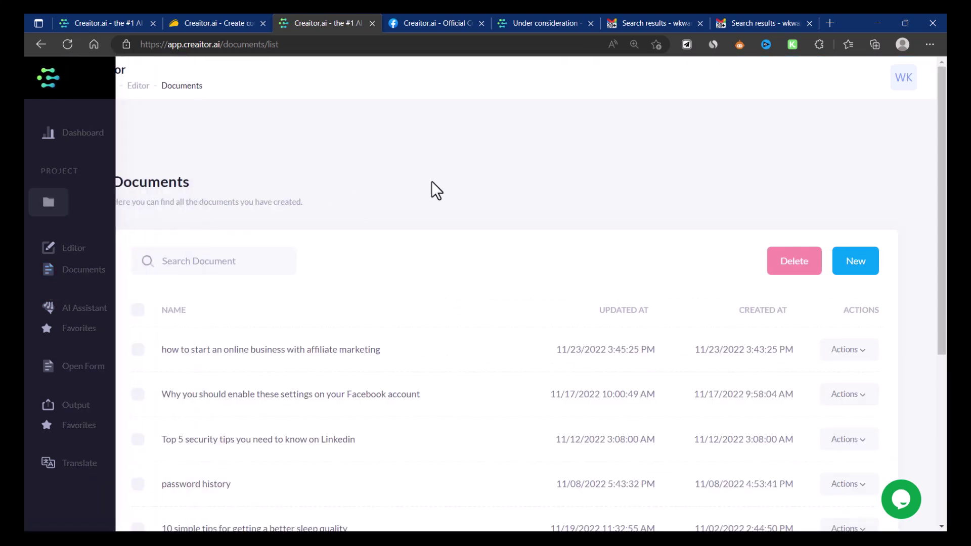
click(846, 272)
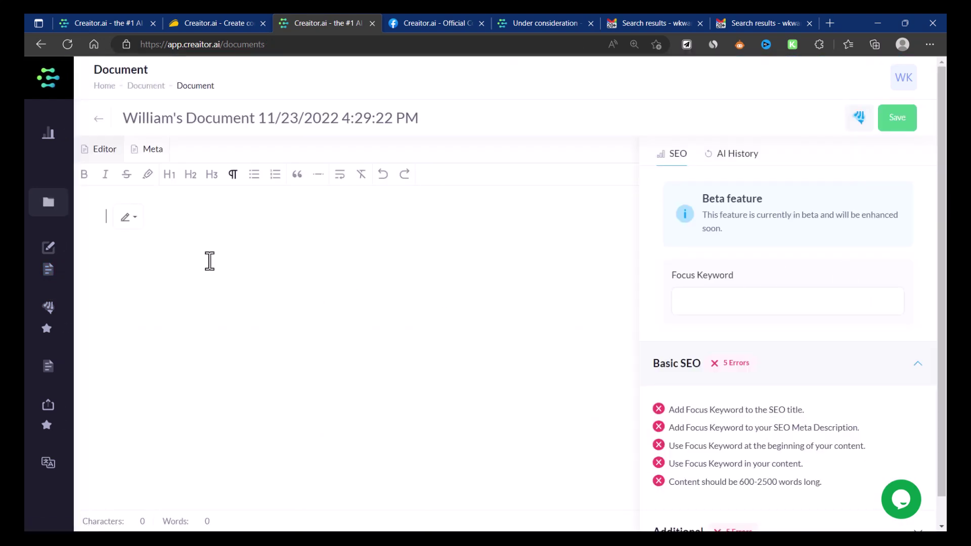
key(ctrl+v)
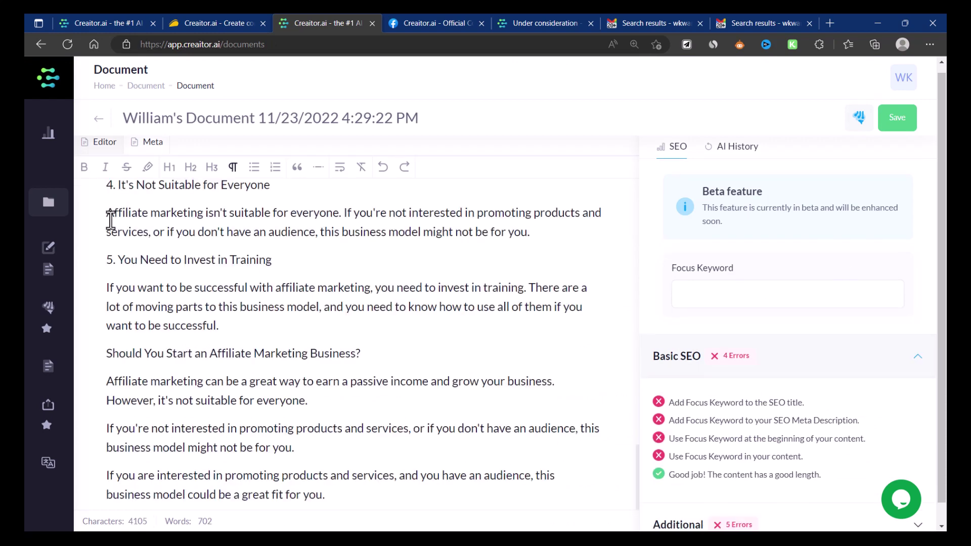
scroll(248, 332, up, 6)
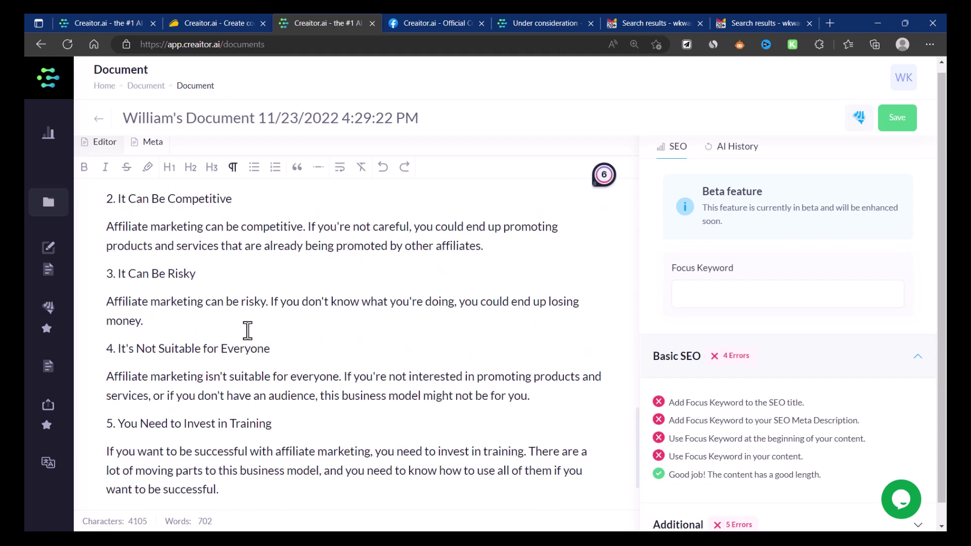
scroll(247, 332, up, 4)
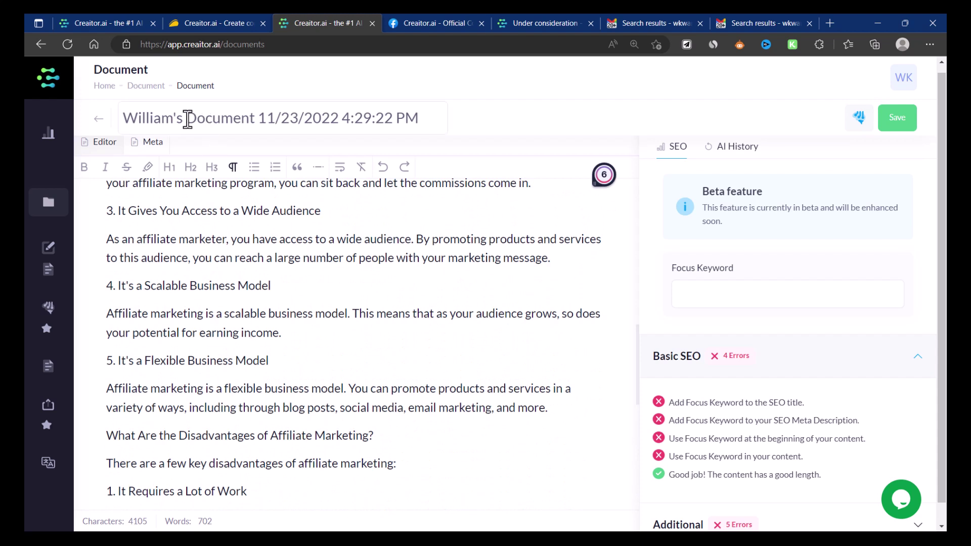
Replace the document title with 'How to start an online business with affiliate marketing'
triple_click(187, 119)
text(How to start an )
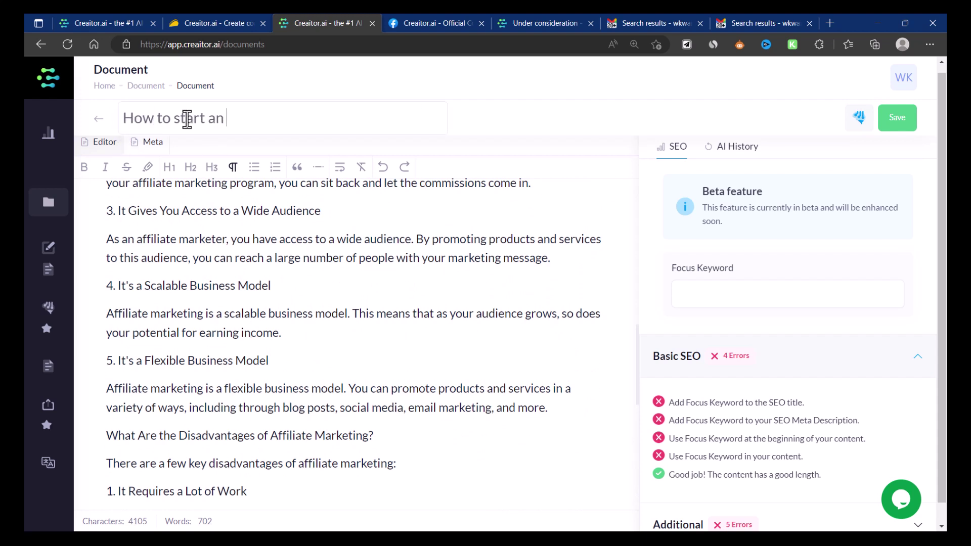
text(online buine)
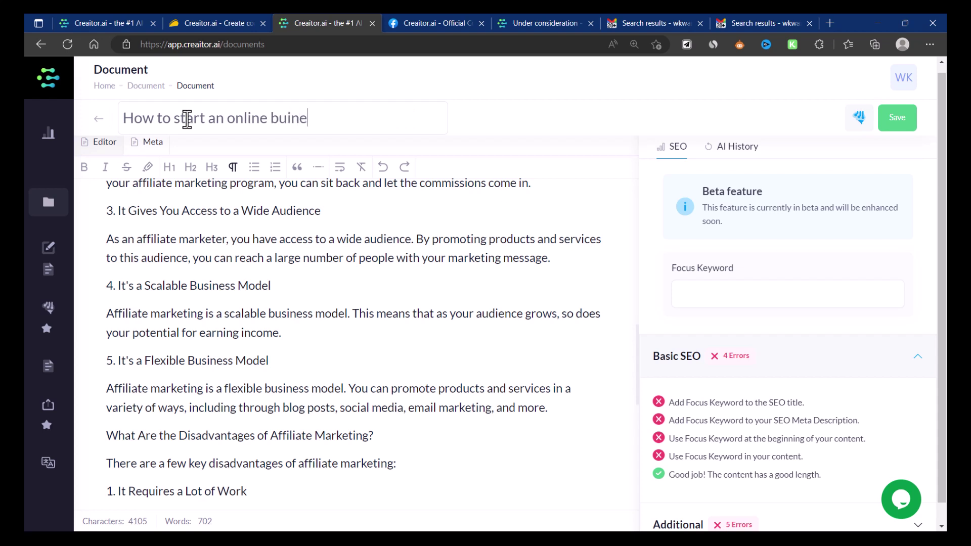
text(ss w)
key(BackSpace)
key(BackSpace)
key(BackSpace)
key(BackSpace)
key(BackSpace)
key(BackSpace)
key(BackSpace)
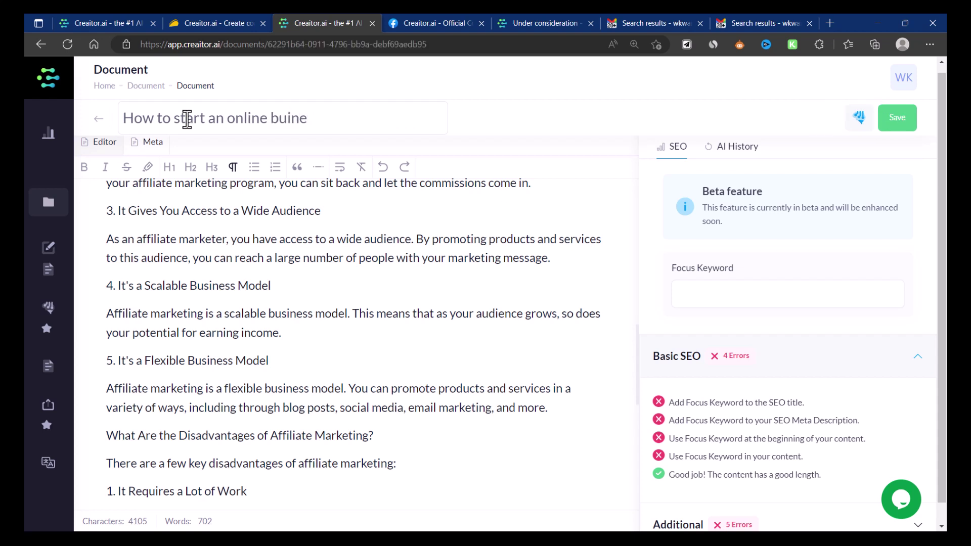
text(sines)
key(BackSpace)
key(BackSpace)
key(BackSpace)
key(BackSpace)
text(iness with affili)
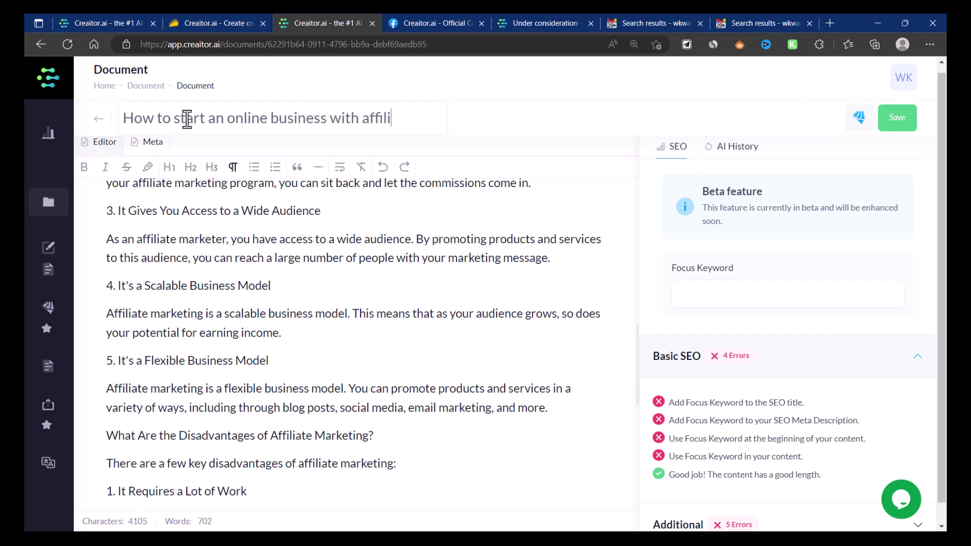
text(ate marketing)
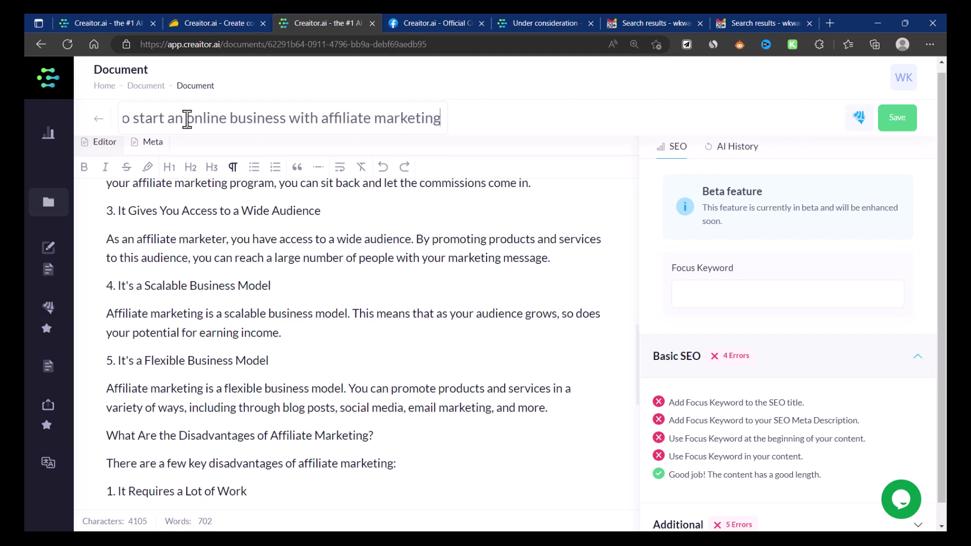
Make 'What Is Affiliate Marketing?' an H2 heading
click(304, 312)
scroll(310, 317, up, 10)
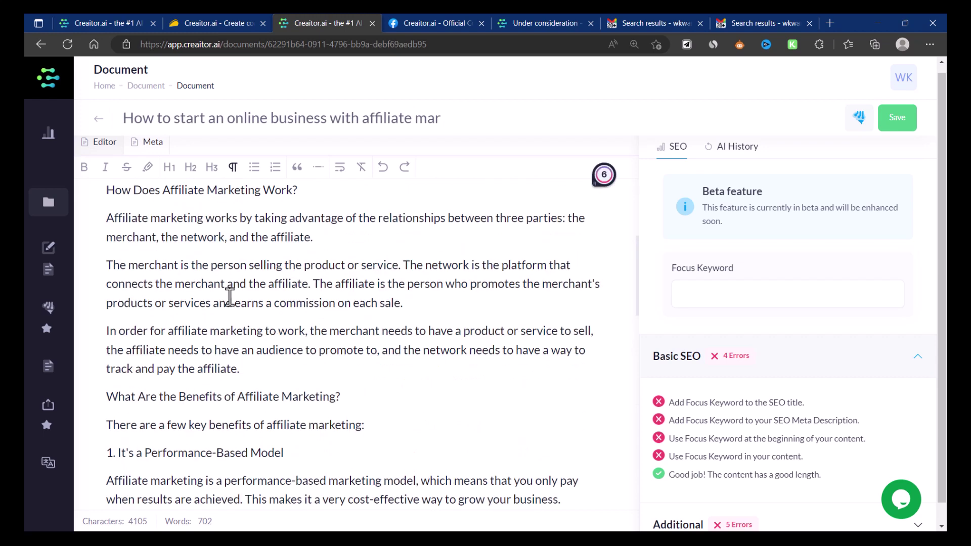
scroll(229, 296, up, 2)
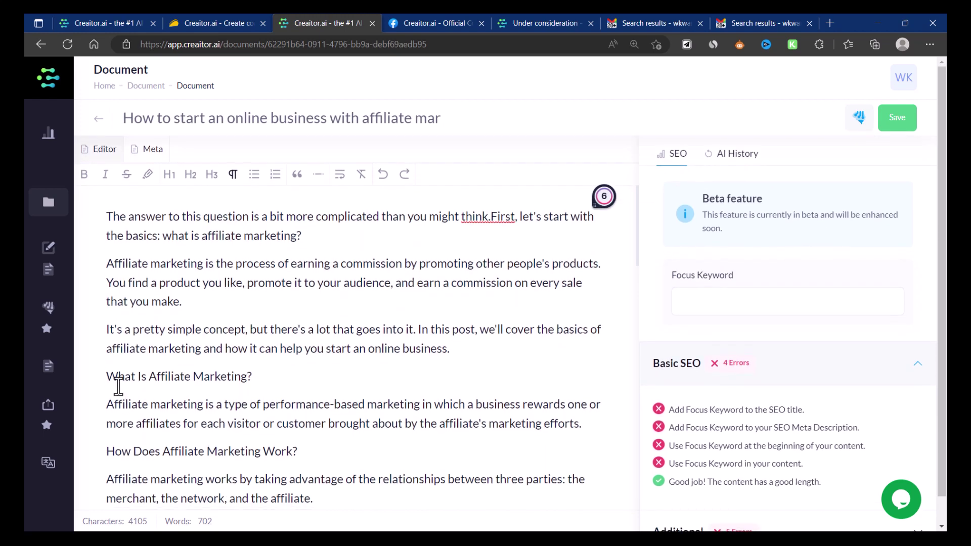
drag(109, 376, 273, 375)
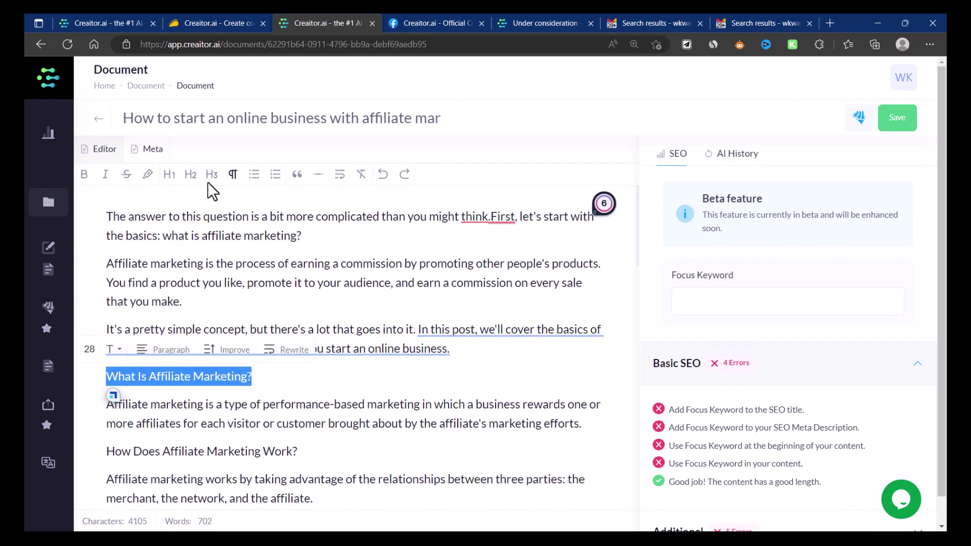
click(190, 175)
Make 'How Does Affiliate Marketing Work?' an H2 heading as well
scroll(211, 334, down, 3)
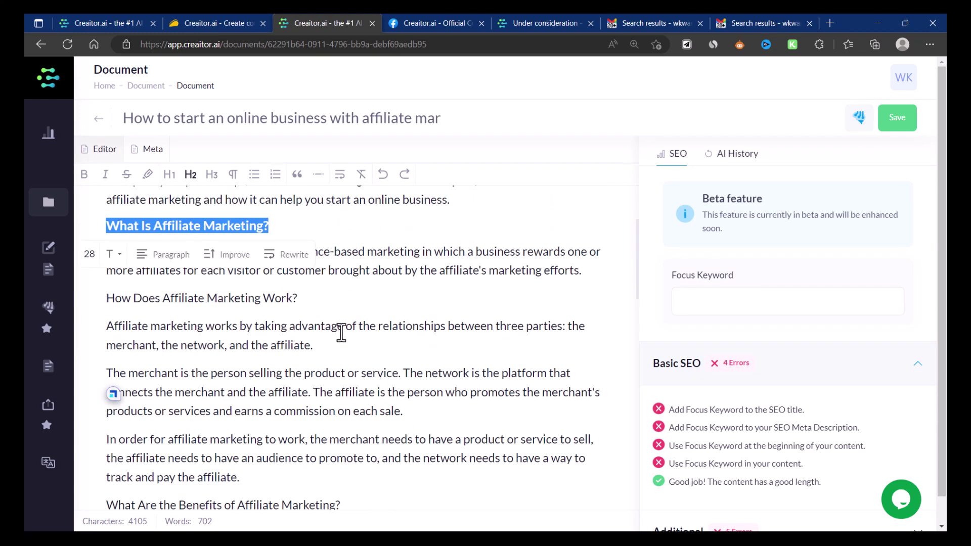
drag(299, 299, 104, 300)
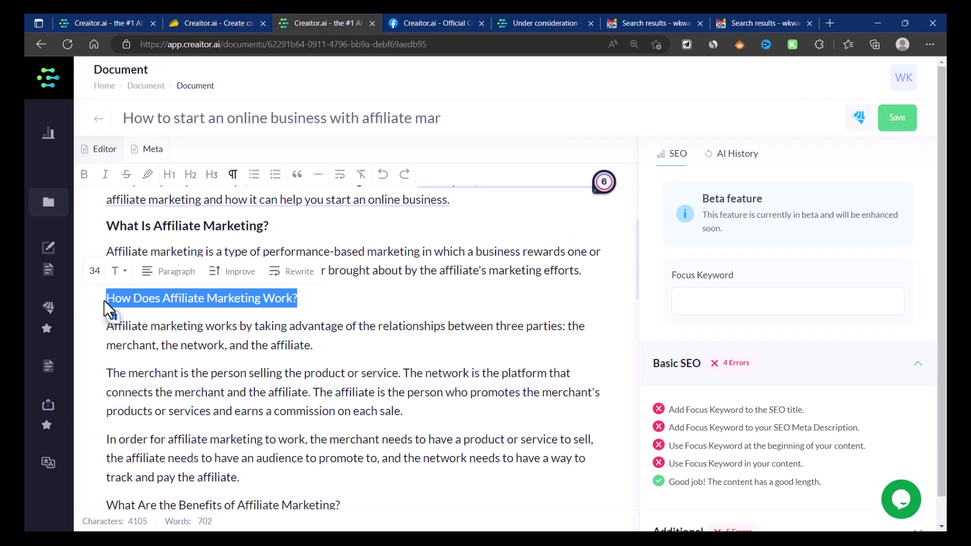
click(190, 177)
click(106, 508)
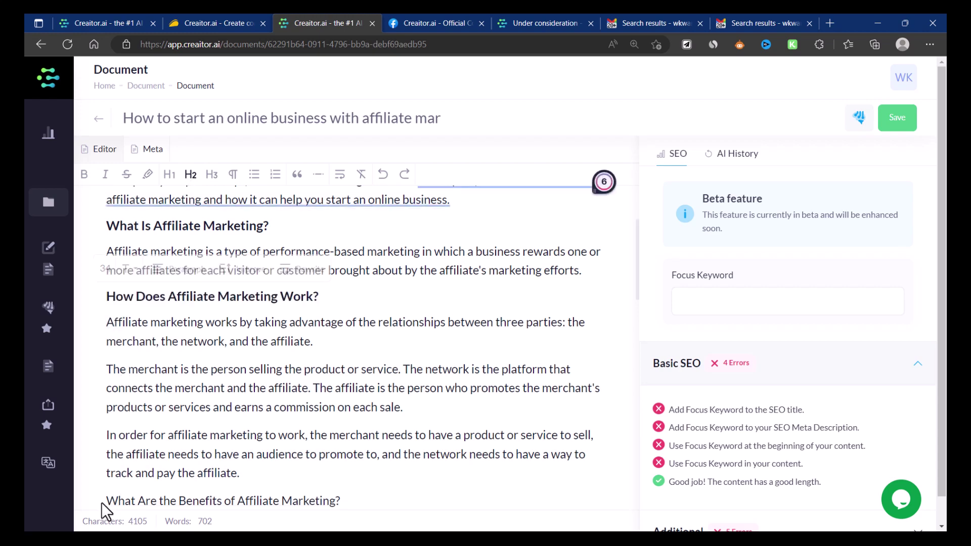
scroll(232, 390, up, 2)
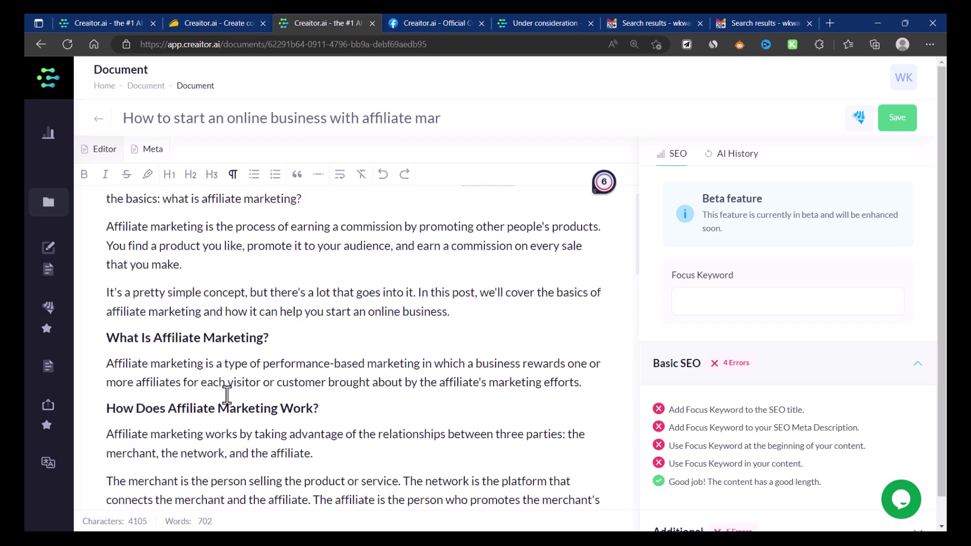
scroll(218, 361, up, 1)
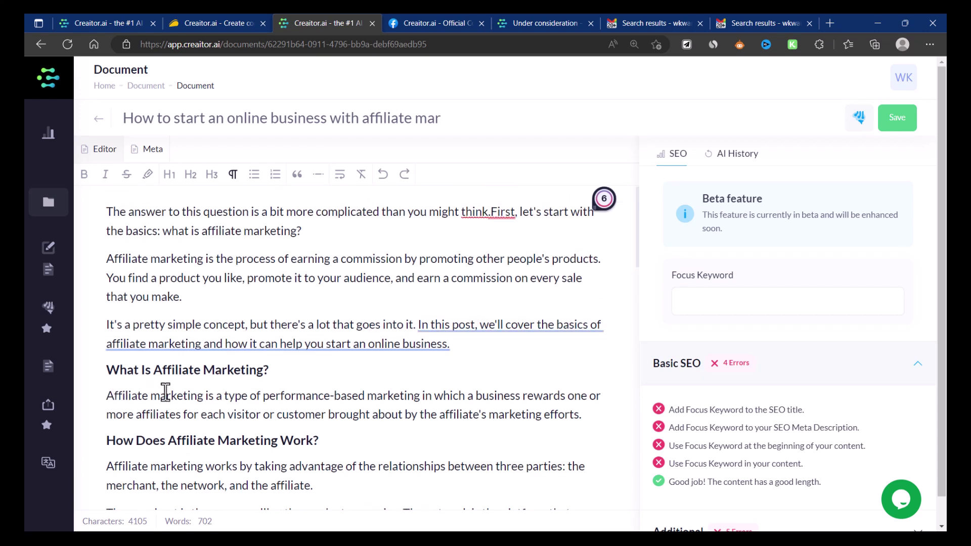
Add empty lines after the affiliate marketing definition paragraph
click(604, 416)
key(Return)
key(Return)
key(Return)
key(Return)
scroll(511, 412, down, 2)
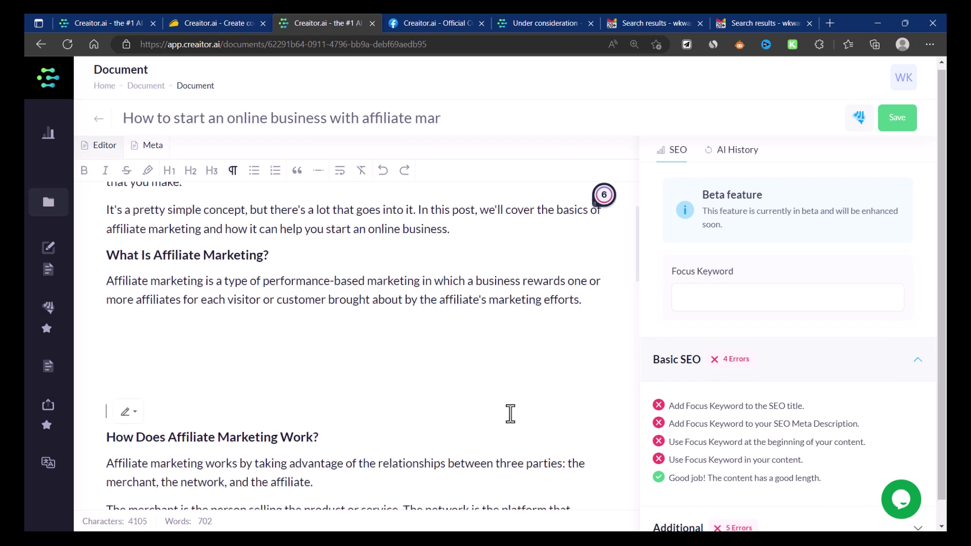
click(160, 321)
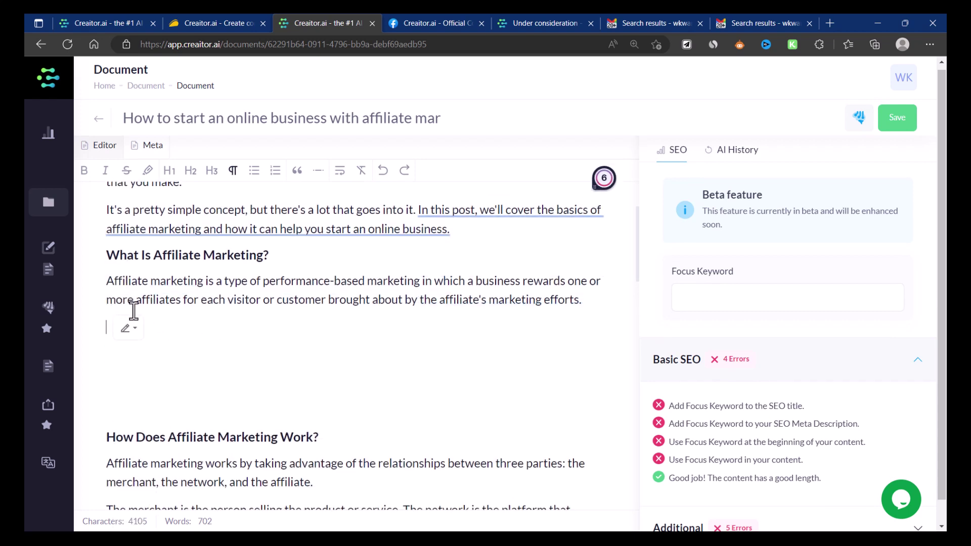
Set AI text amount to Normal and expand the definition paragraph with AI-written text
click(134, 329)
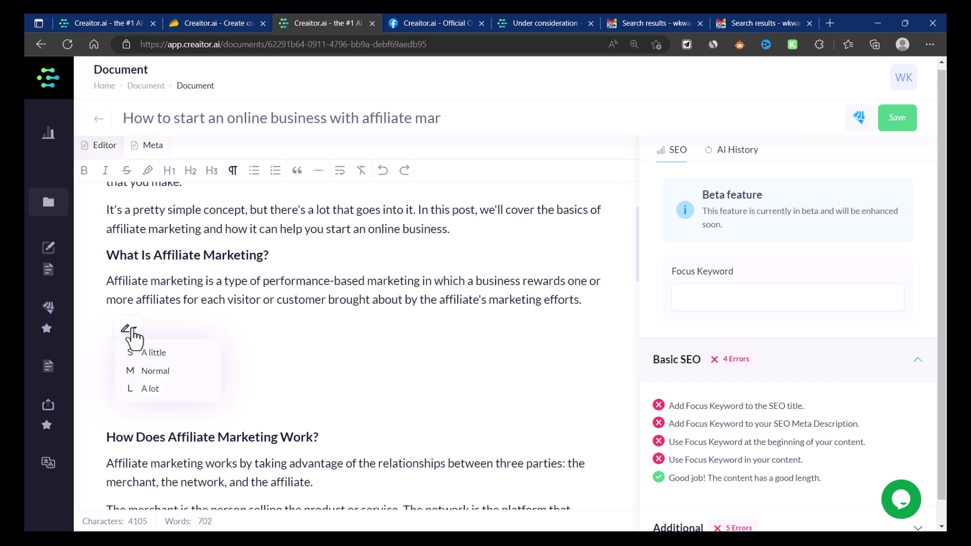
click(158, 375)
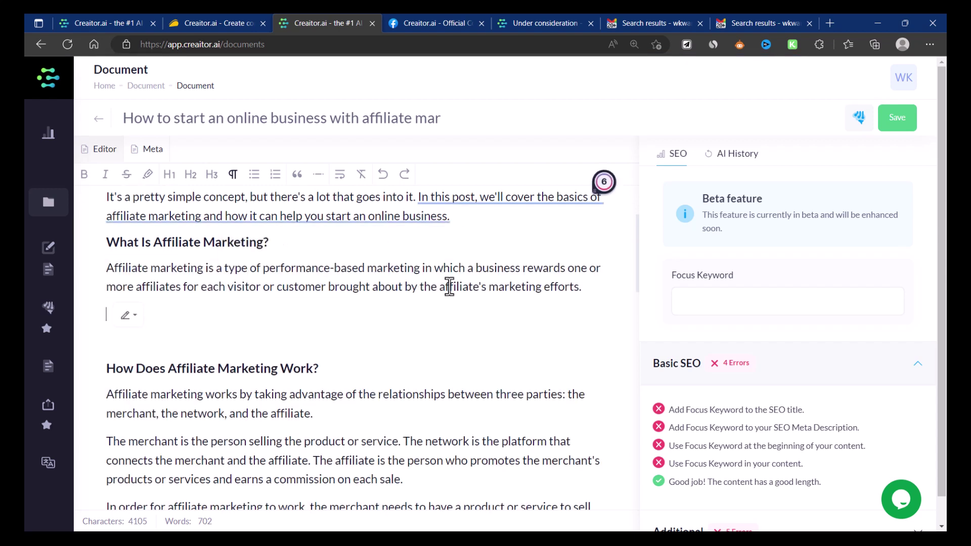
drag(278, 330, 106, 268)
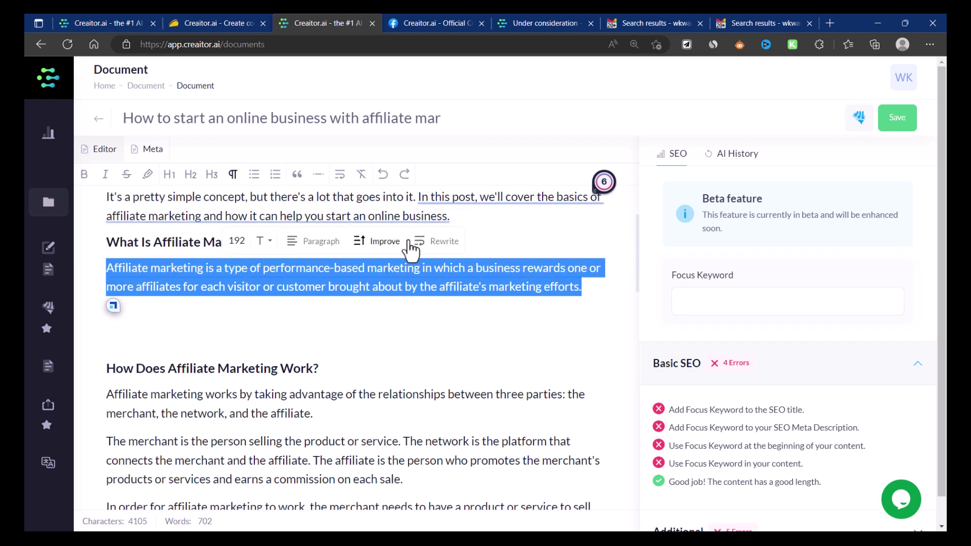
click(333, 249)
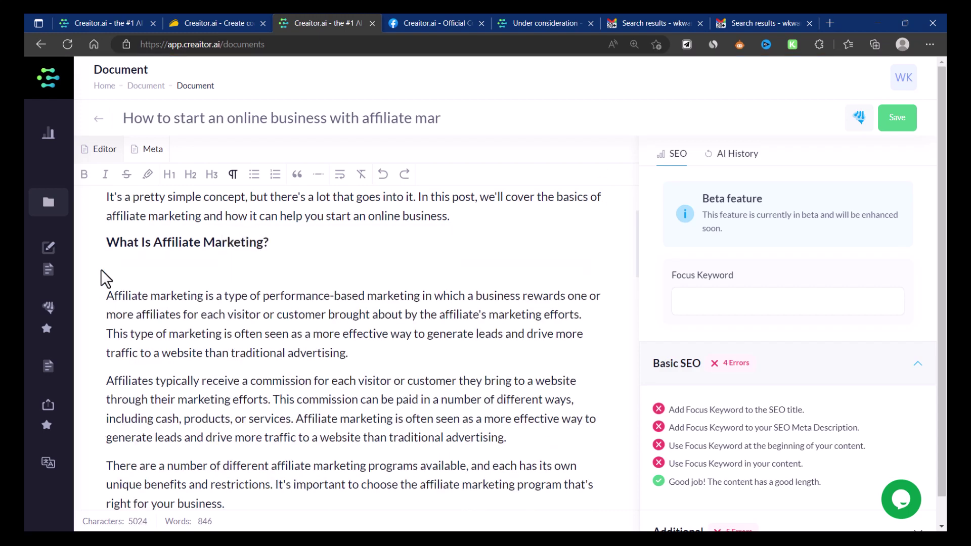
Delete the blank line under 'What Is Affiliate Marketing?'
scroll(214, 306, down, 1)
scroll(215, 306, down, 2)
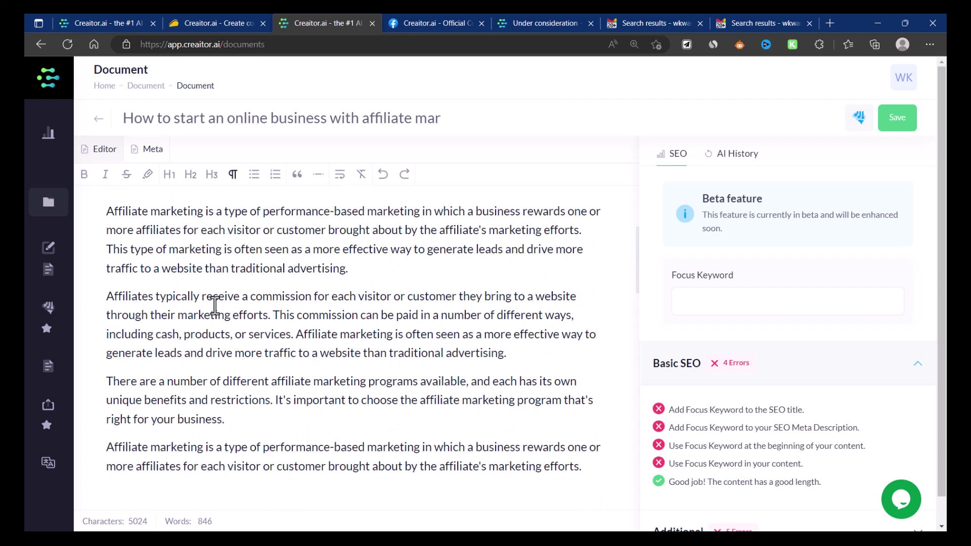
scroll(215, 306, up, 3)
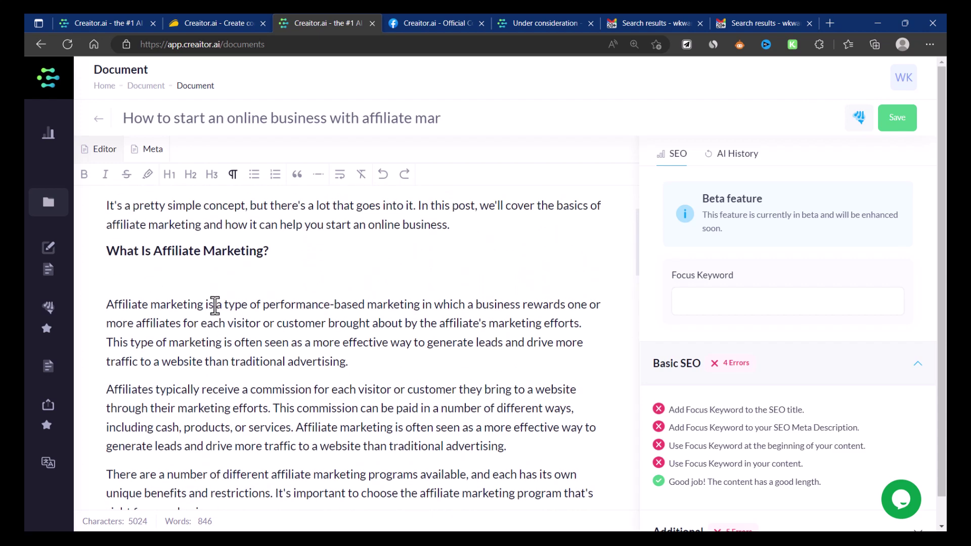
scroll(175, 287, down, 1)
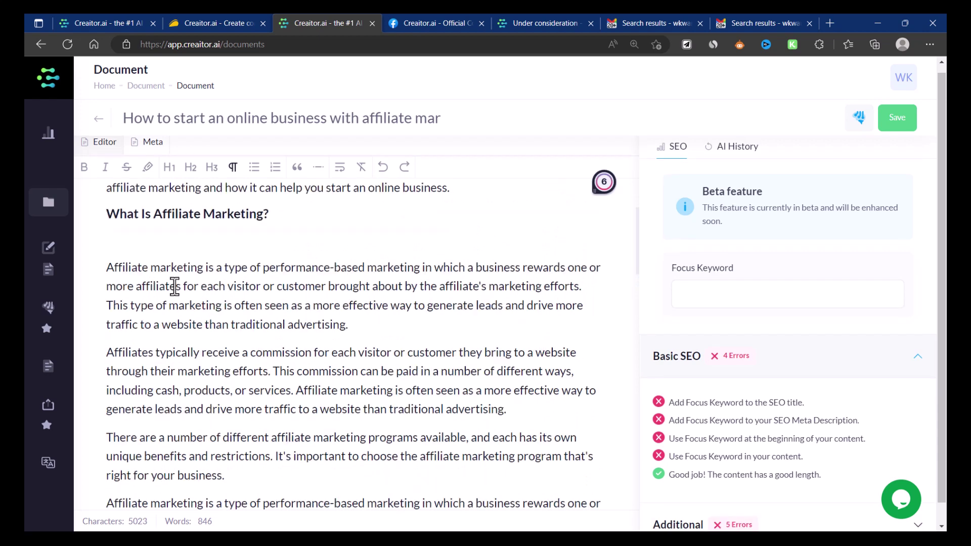
click(136, 241)
key(Delete)
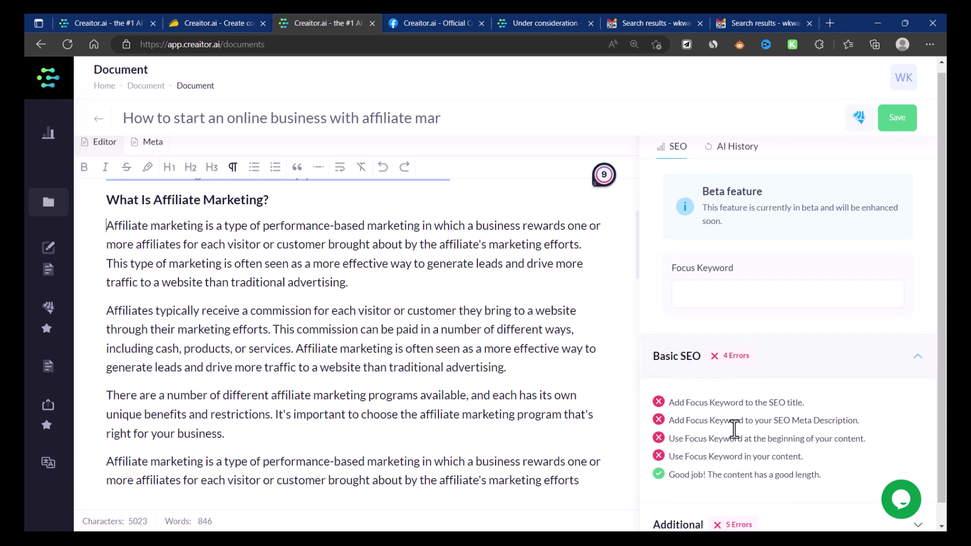
Expand the Additional SEO checks to see their five errors
scroll(703, 488, down, 2)
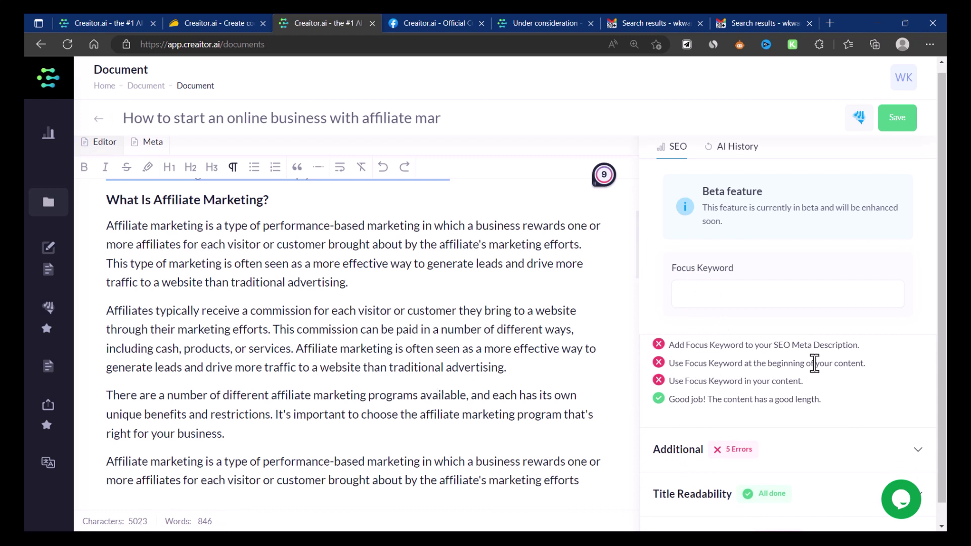
click(785, 449)
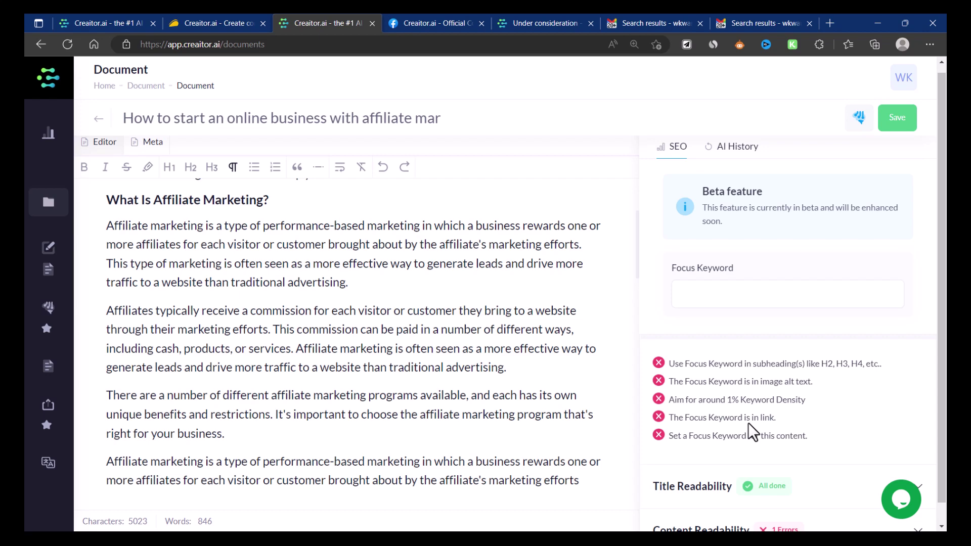
scroll(750, 424, down, 1)
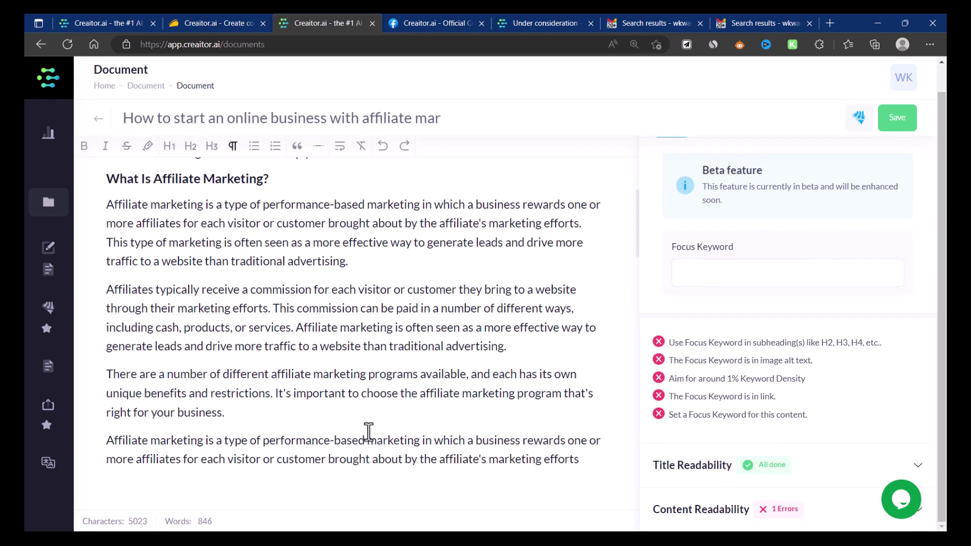
scroll(320, 411, up, 1)
scroll(321, 411, down, 5)
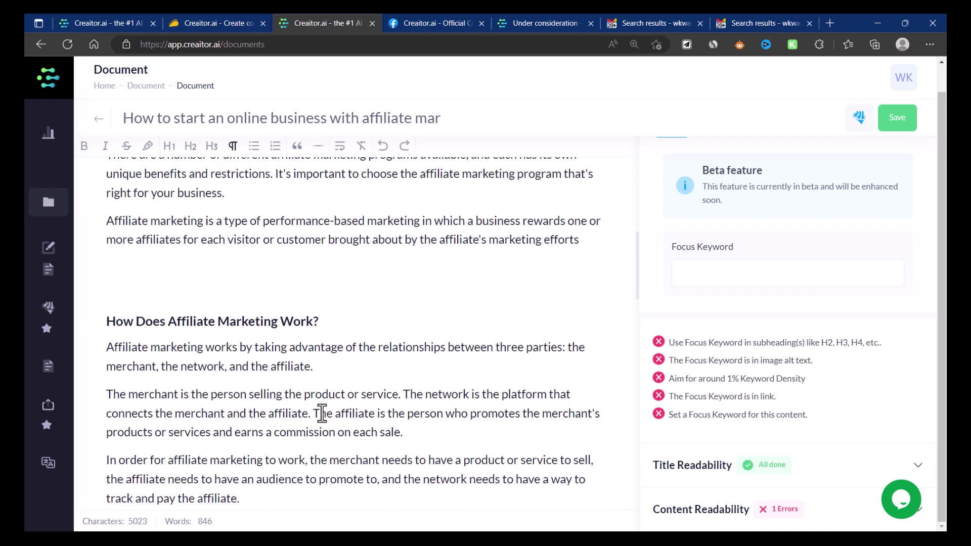
Scroll down the article and select, then deselect, the invest in training paragraph
scroll(301, 362, down, 4)
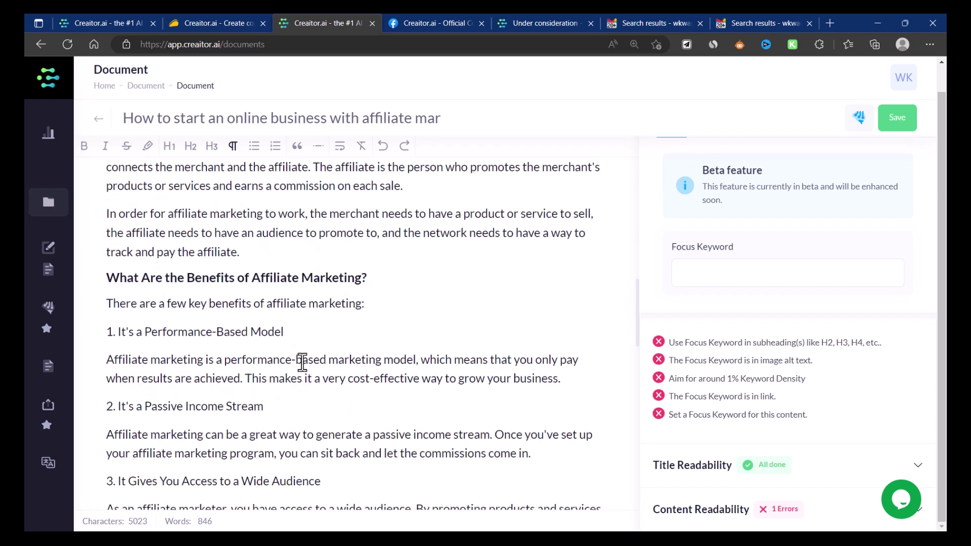
scroll(222, 370, down, 2)
scroll(222, 370, down, 7)
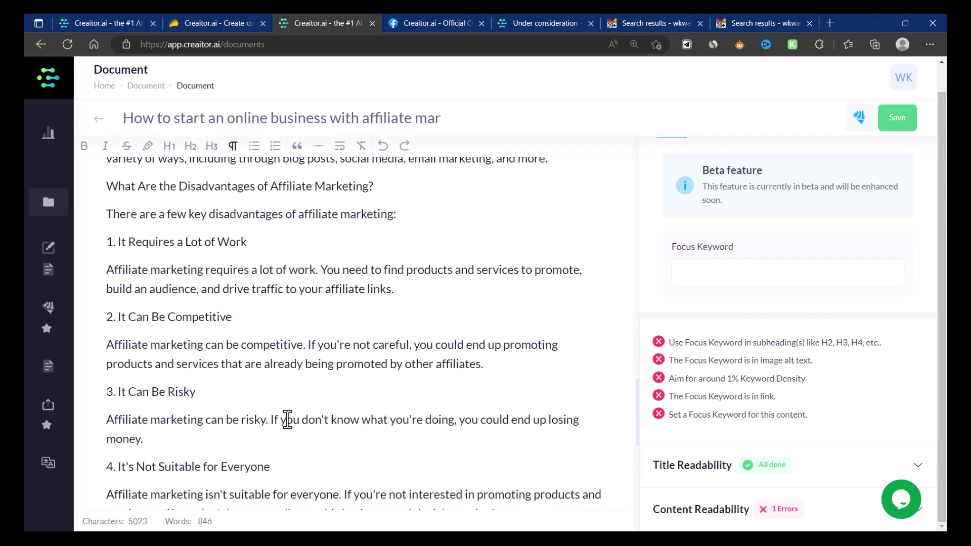
scroll(236, 412, down, 3)
scroll(236, 412, down, 3)
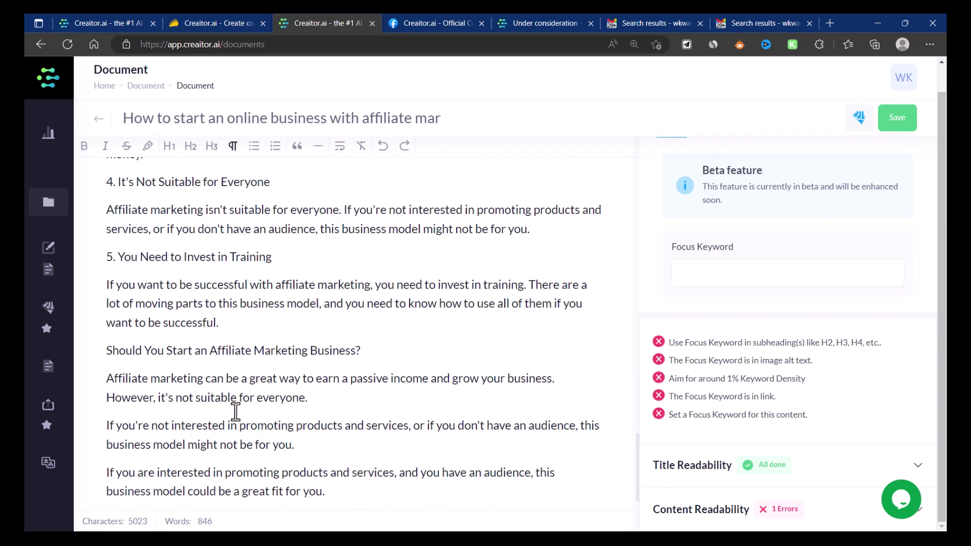
click(226, 327)
drag(223, 324, 92, 292)
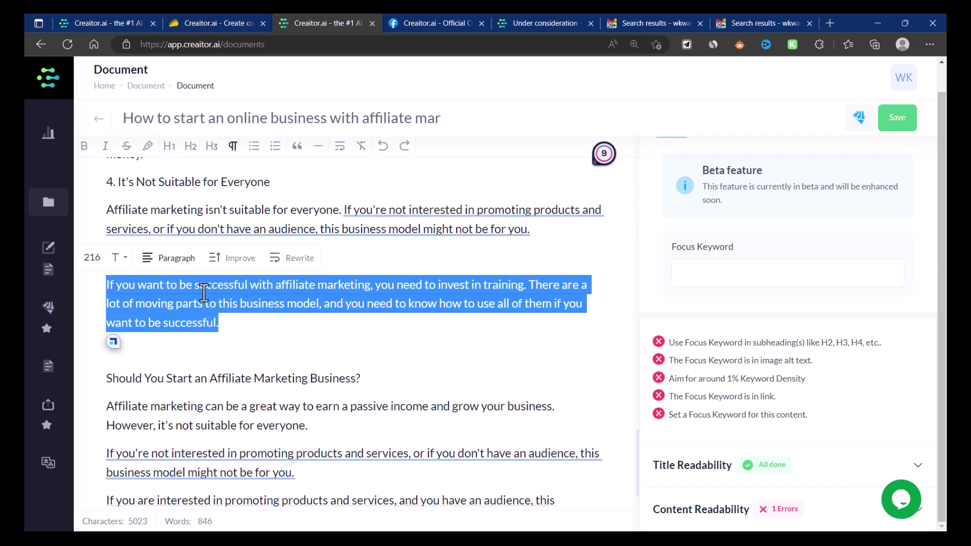
click(233, 329)
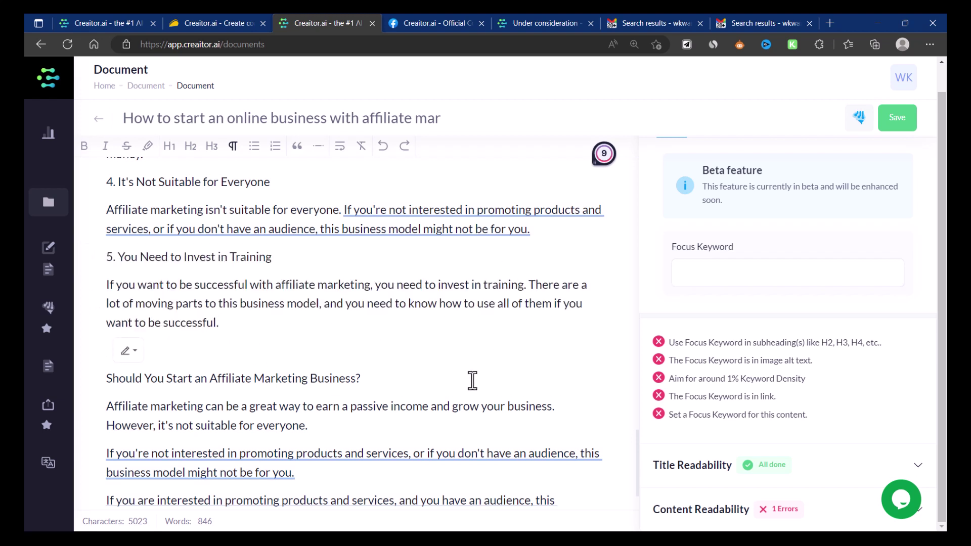
Open the AI Assistant on the Blog Body template and focus its blog topic and brand fields
click(863, 122)
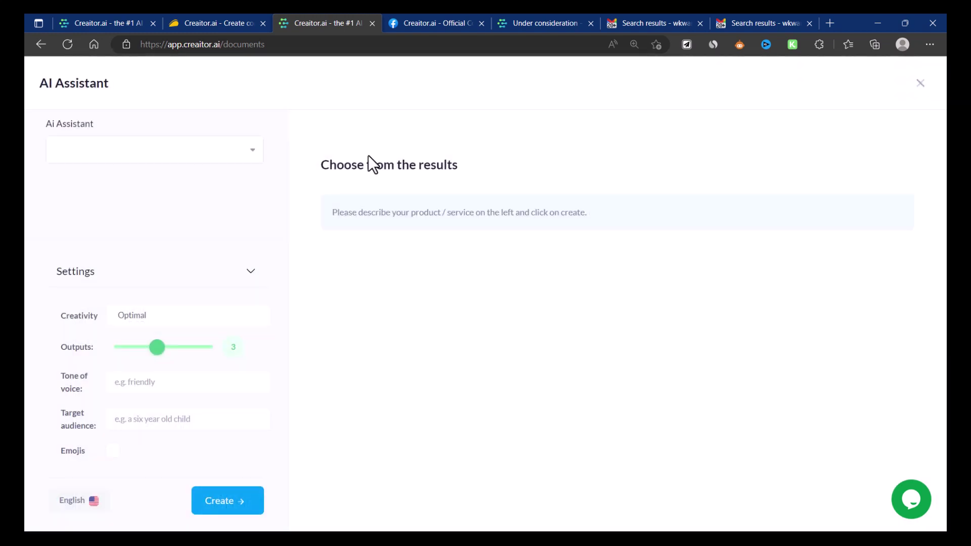
click(154, 157)
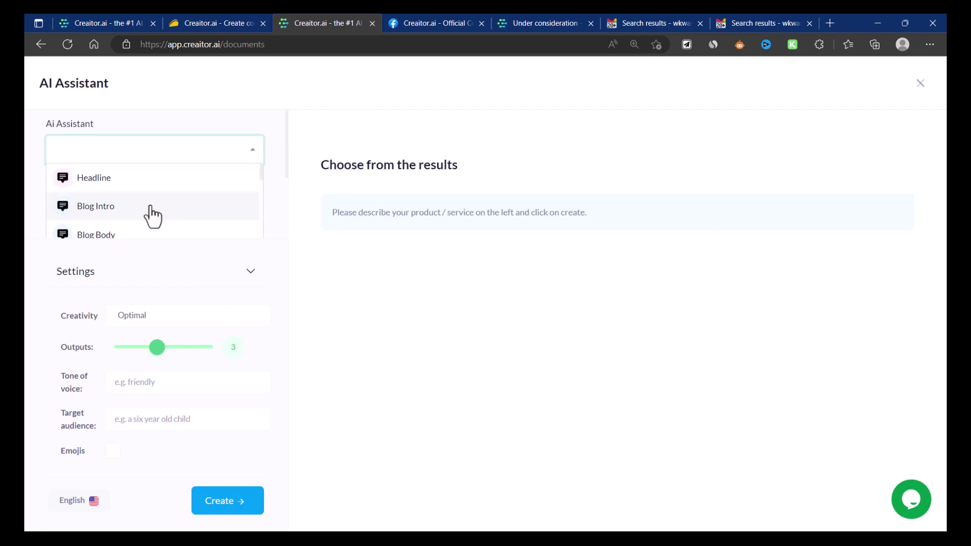
scroll(152, 216, down, 10)
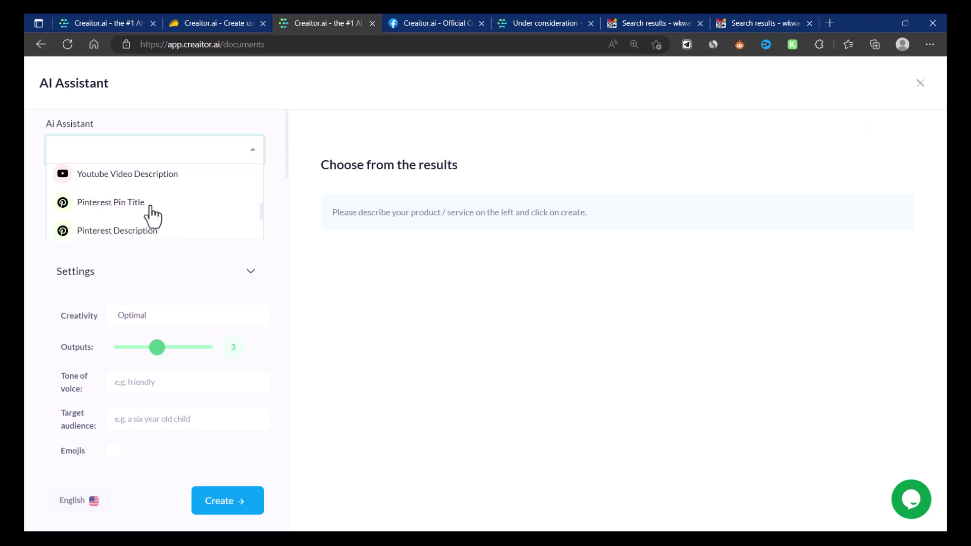
scroll(153, 216, up, 10)
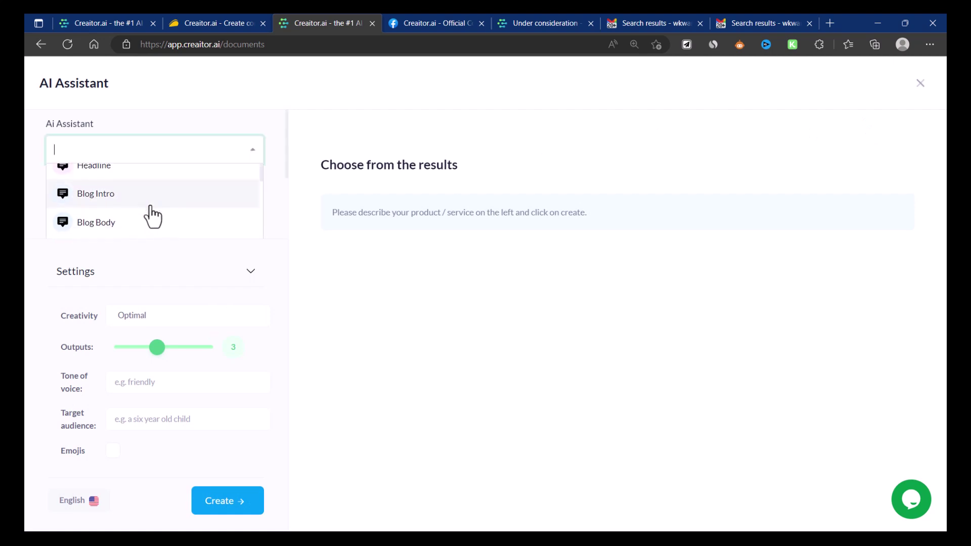
click(151, 215)
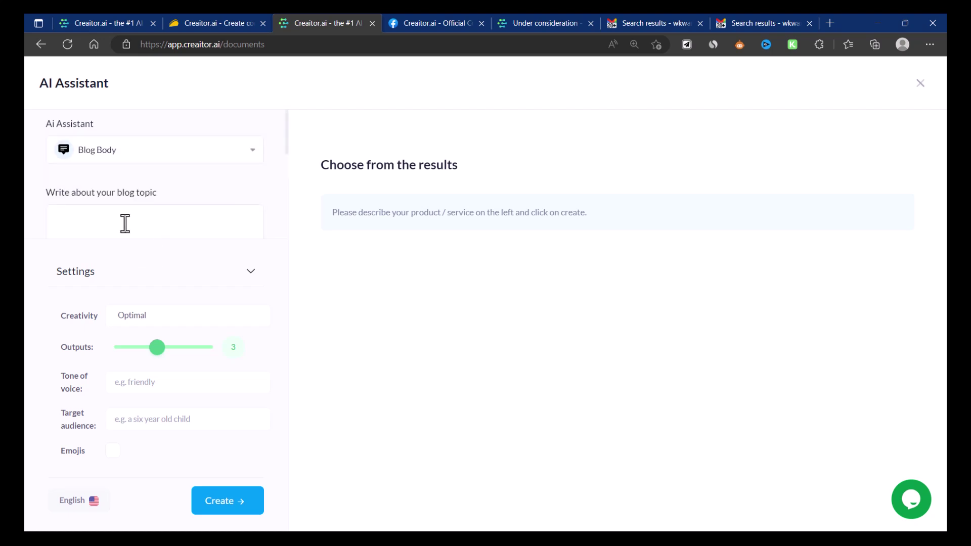
click(125, 224)
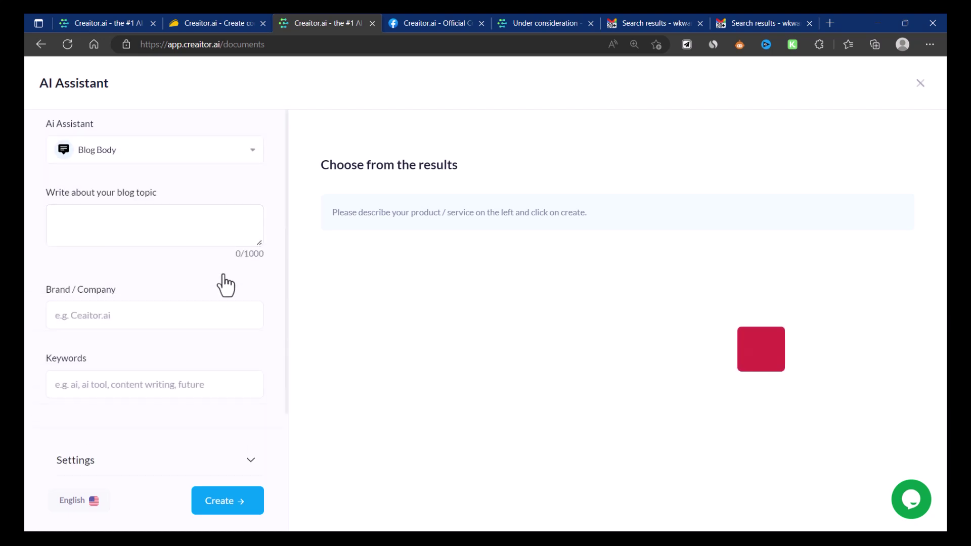
click(92, 329)
click(374, 313)
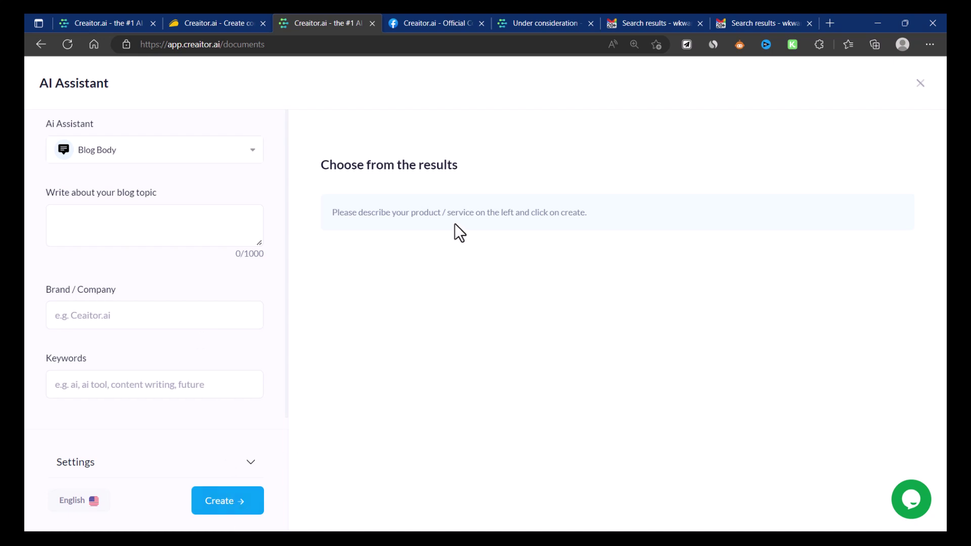
Close the AI Assistant, scroll to the end of the affiliate marketing post and save it
click(922, 86)
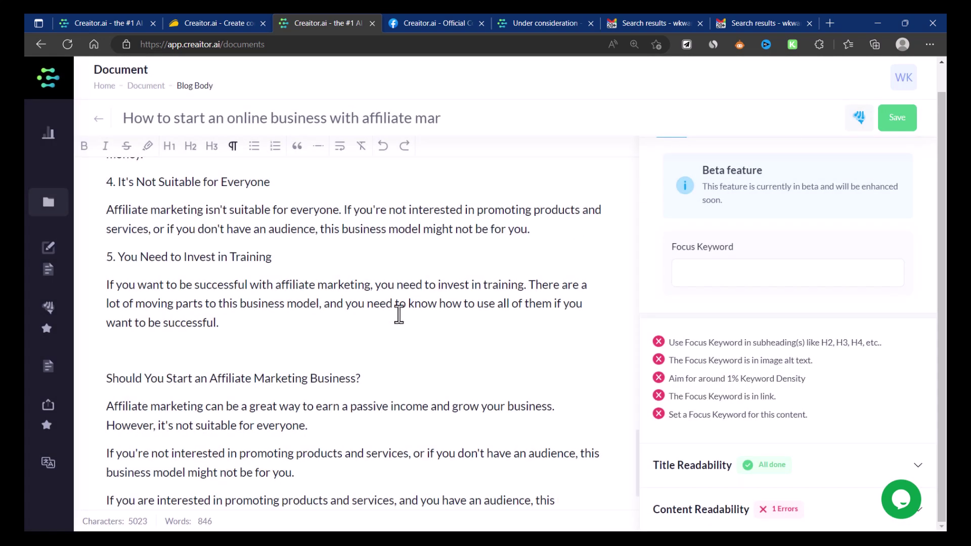
scroll(296, 376, down, 3)
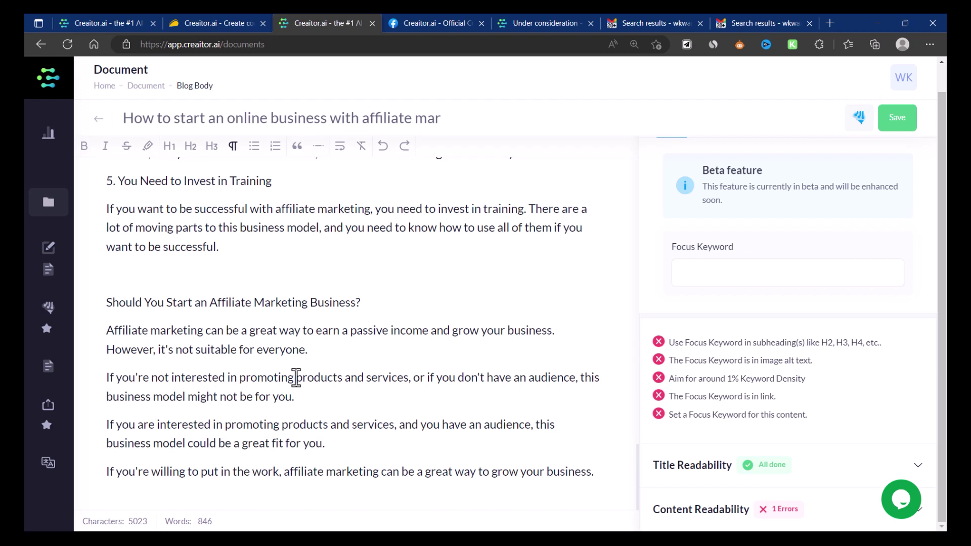
click(900, 126)
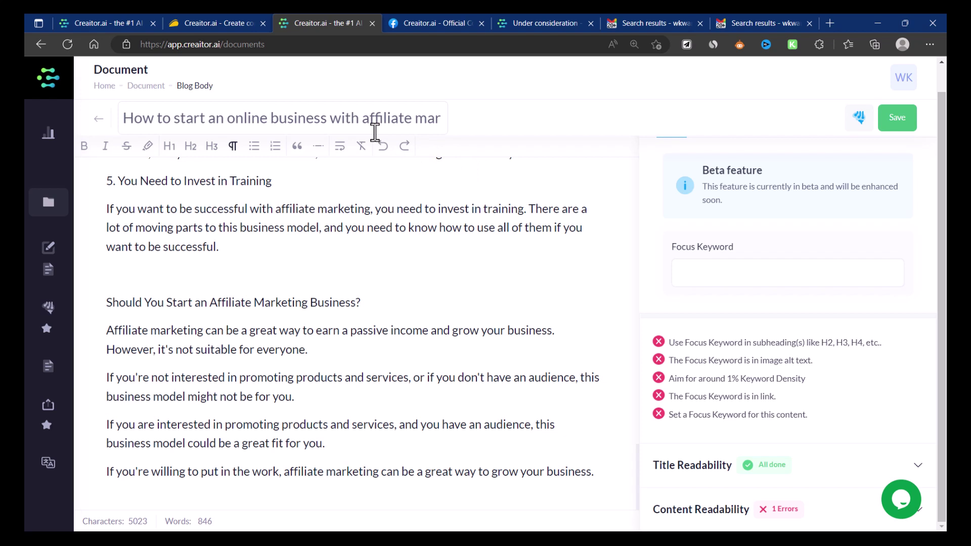
mouse_move(63, 213)
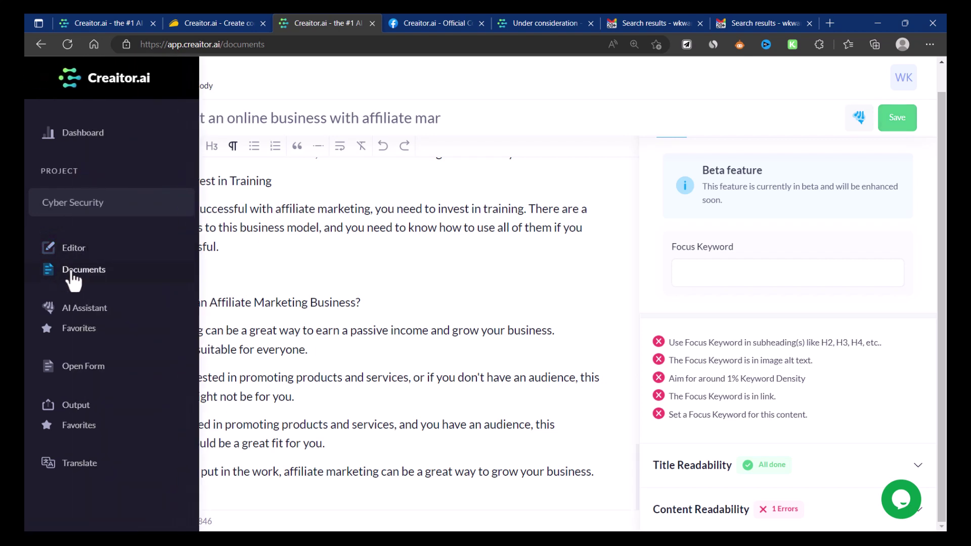
Browse Documents and Favorites, then star the E-Mail Text card in the AI assistant catalogue
click(72, 273)
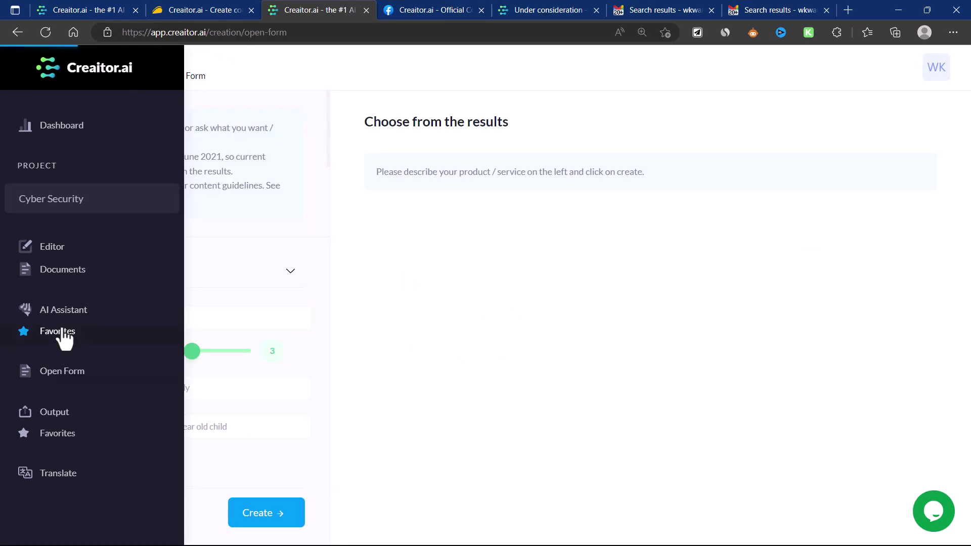
click(62, 331)
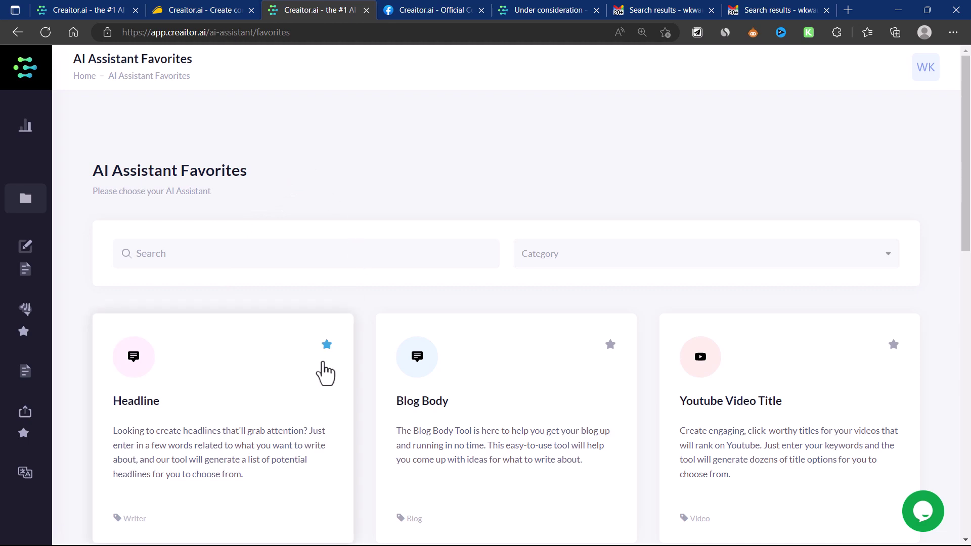
scroll(324, 362, down, 6)
scroll(324, 362, up, 7)
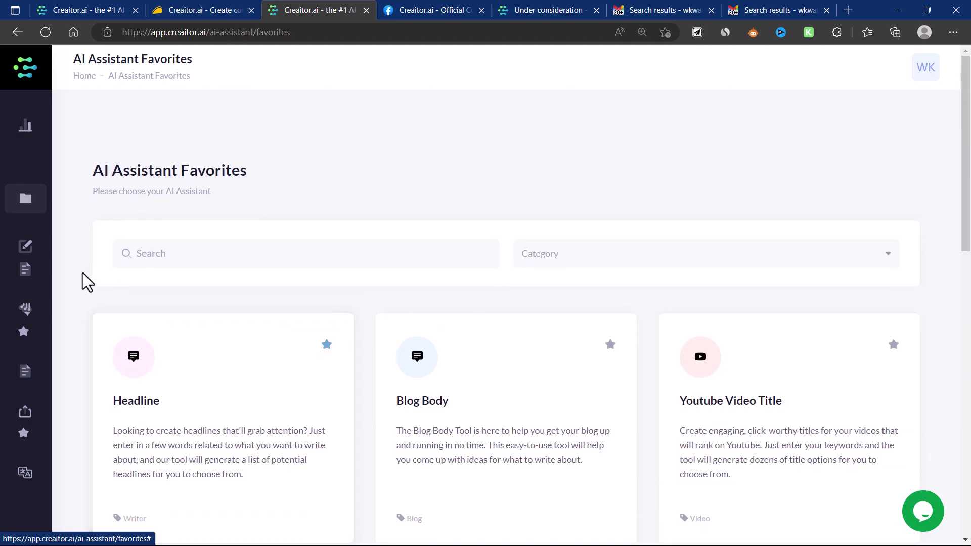
mouse_move(43, 228)
click(67, 315)
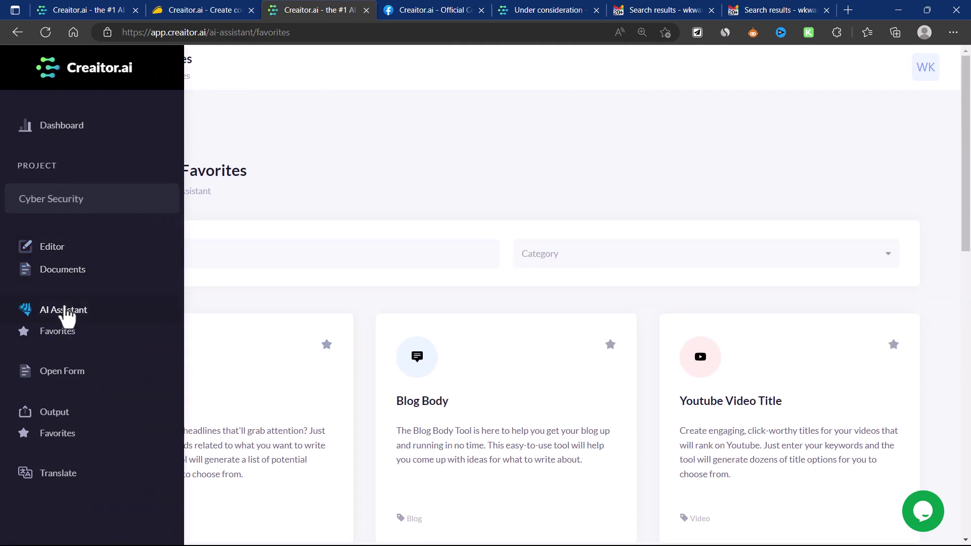
scroll(322, 369, down, 4)
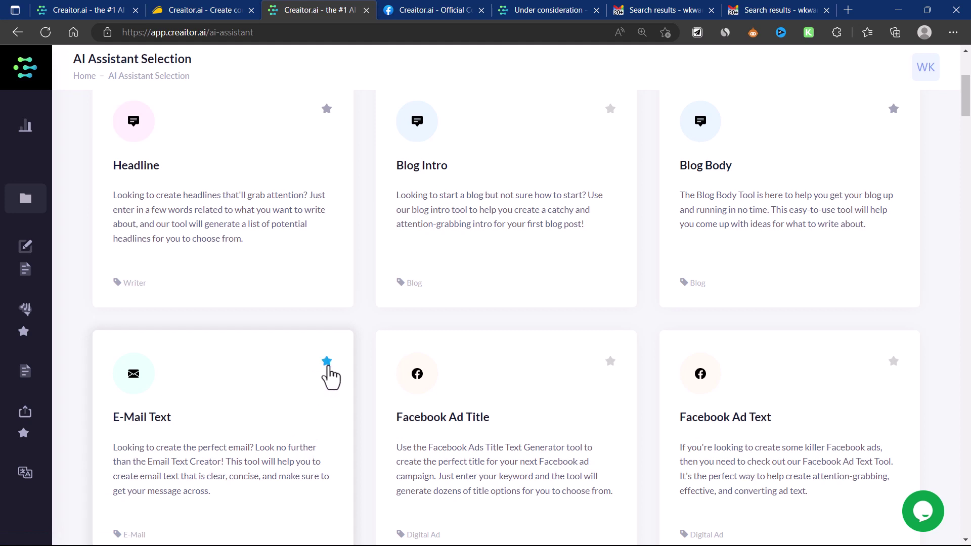
click(328, 362)
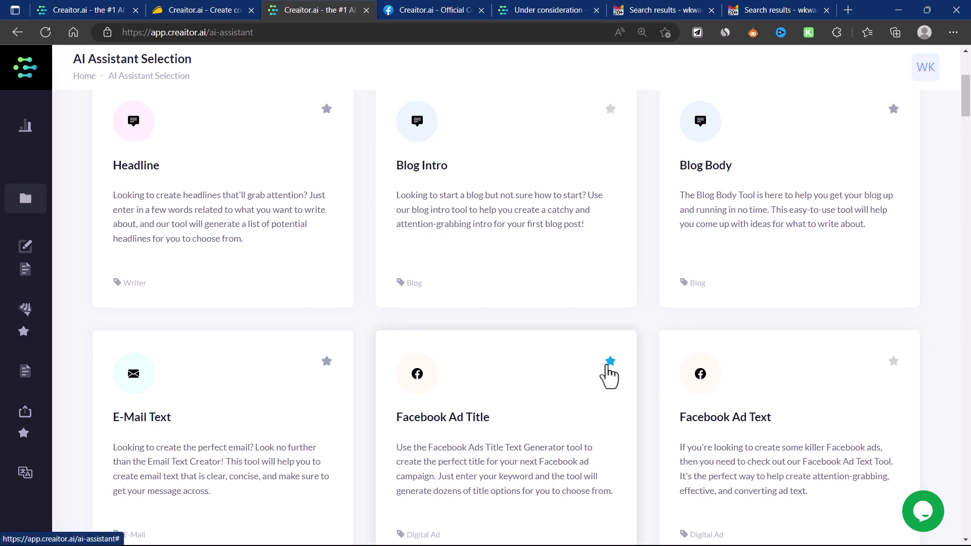
Review the Favorites list, which now includes E-Mail Text alongside Headline and Blog Body
click(29, 344)
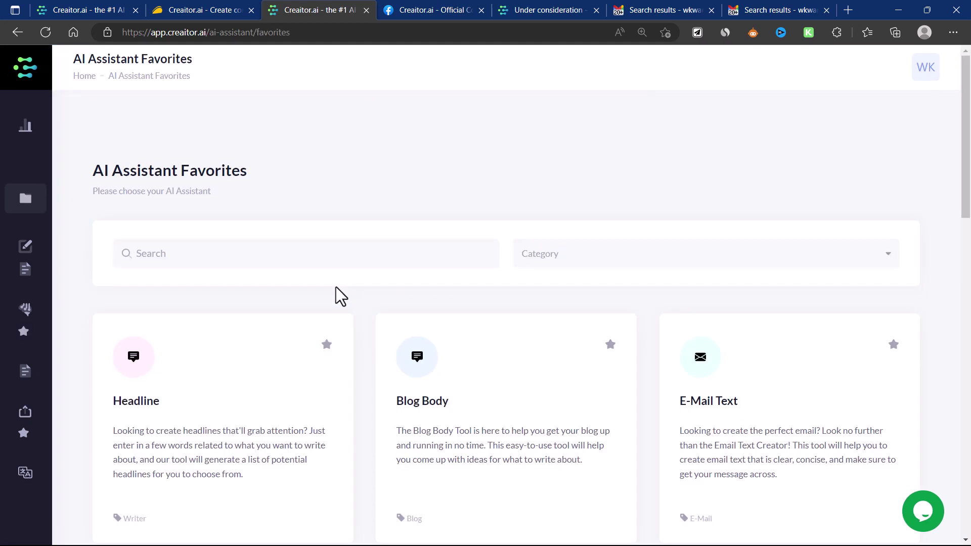
scroll(336, 288, down, 15)
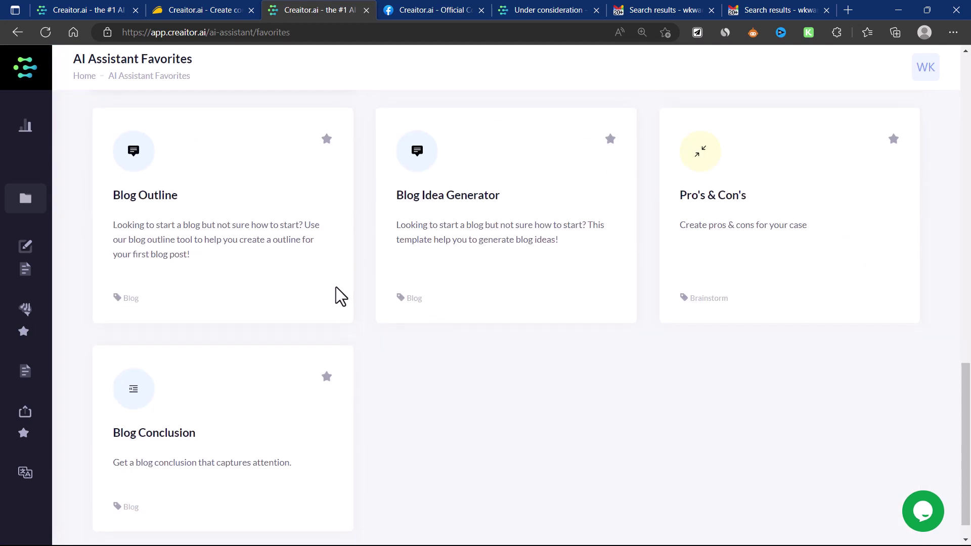
scroll(336, 287, down, 1)
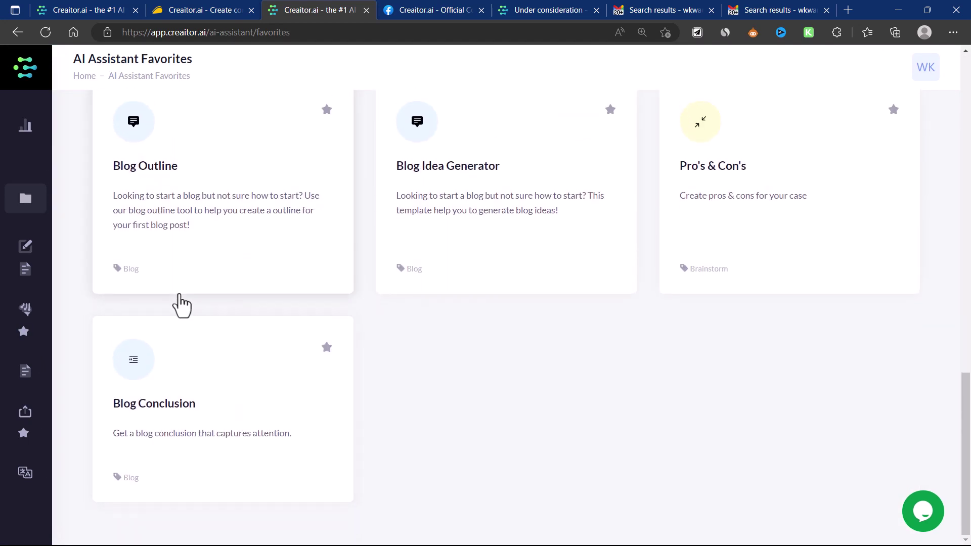
mouse_move(10, 434)
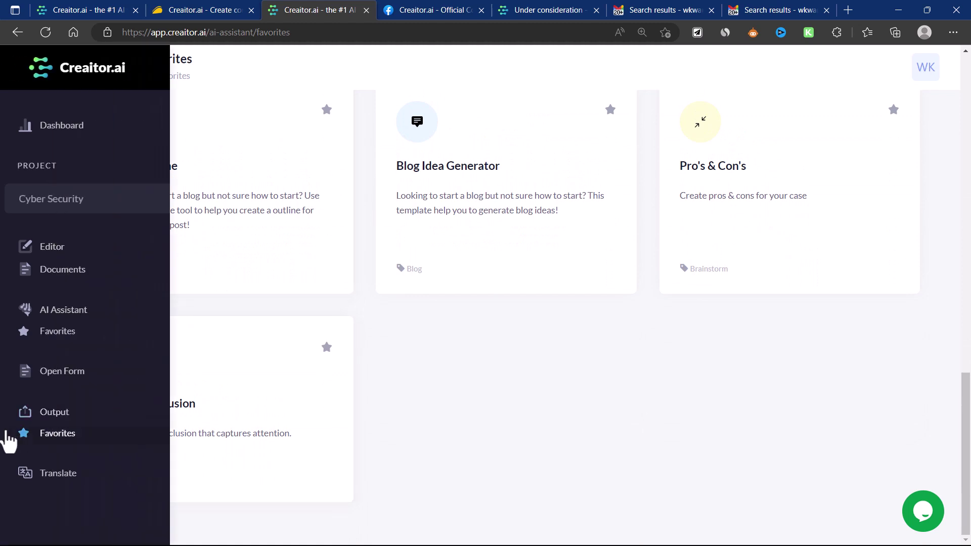
Look over the history of generated AI outputs, then bring up the Translate tool
click(72, 412)
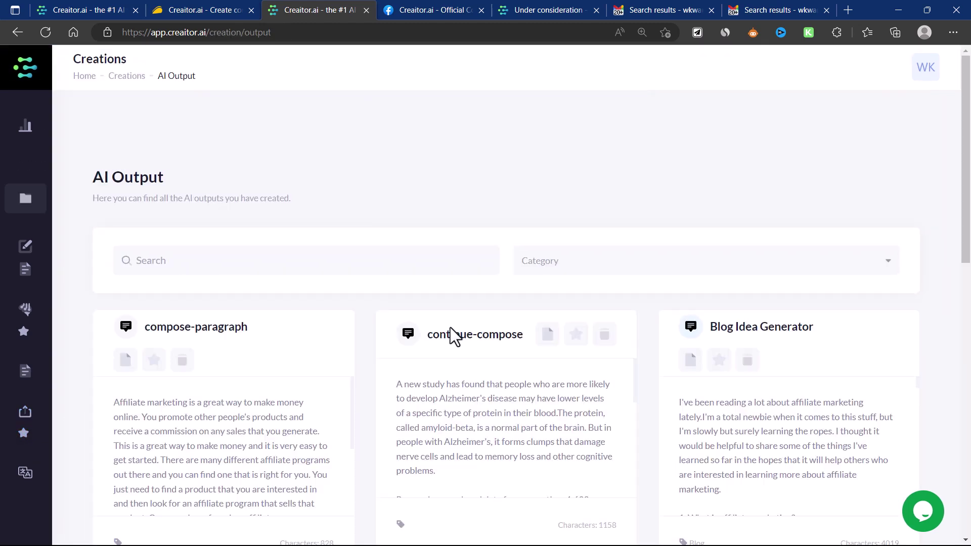
scroll(451, 328, down, 5)
scroll(450, 327, up, 5)
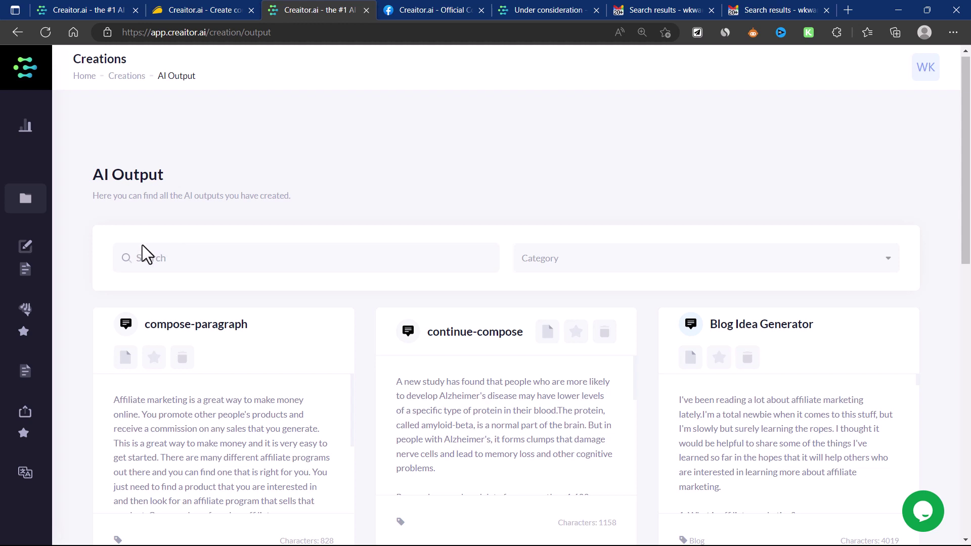
click(26, 368)
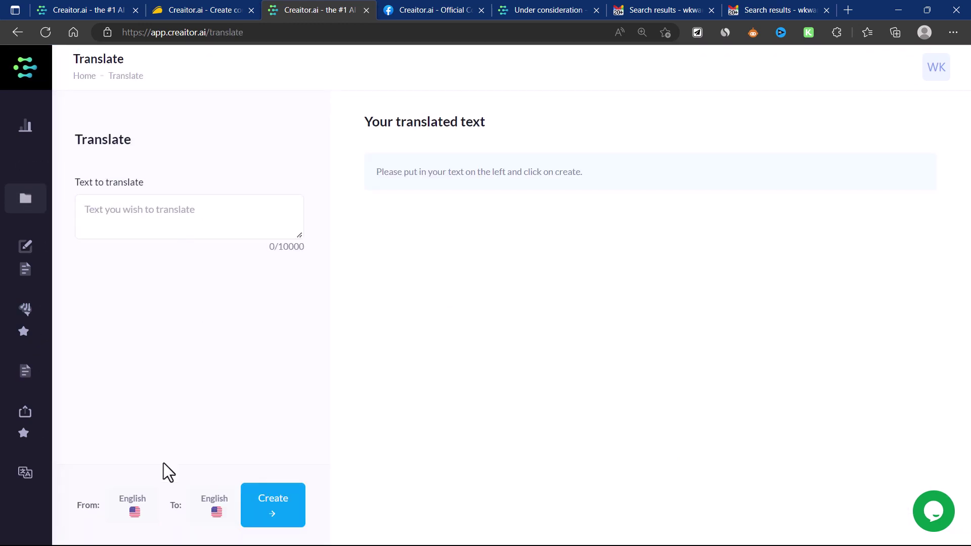
Scroll through the From and To language lists, leaving both set to English
click(130, 512)
scroll(178, 500, down, 9)
scroll(188, 392, up, 6)
scroll(188, 392, up, 3)
click(372, 382)
click(217, 512)
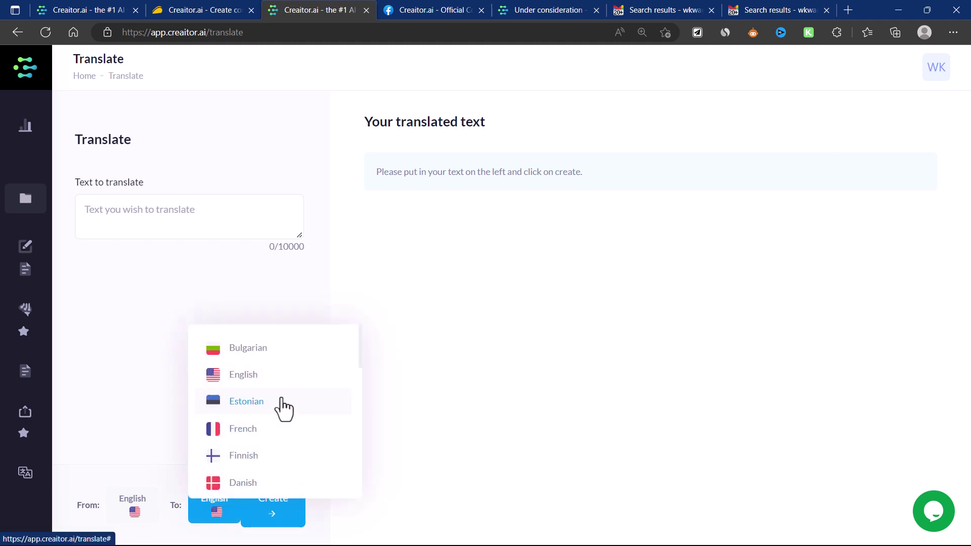
scroll(283, 407, down, 4)
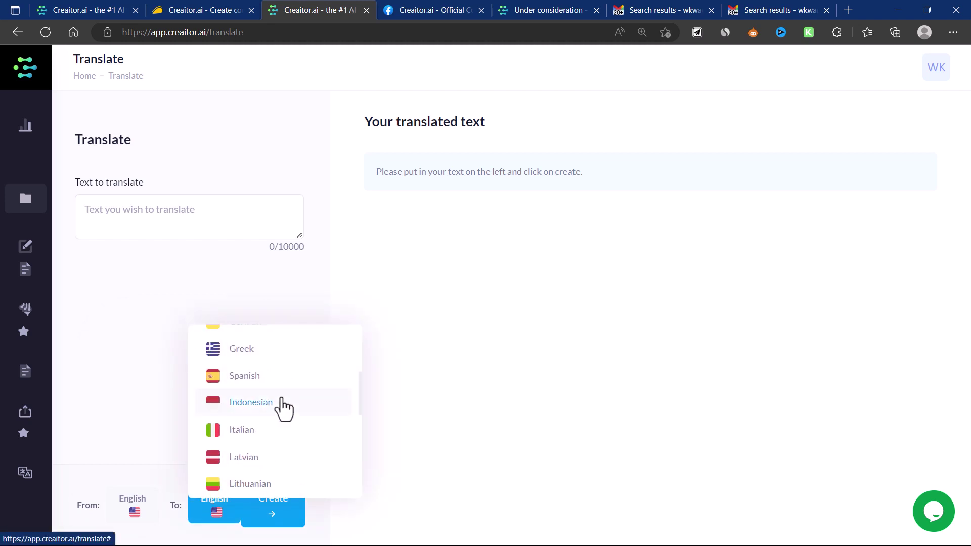
scroll(283, 407, down, 5)
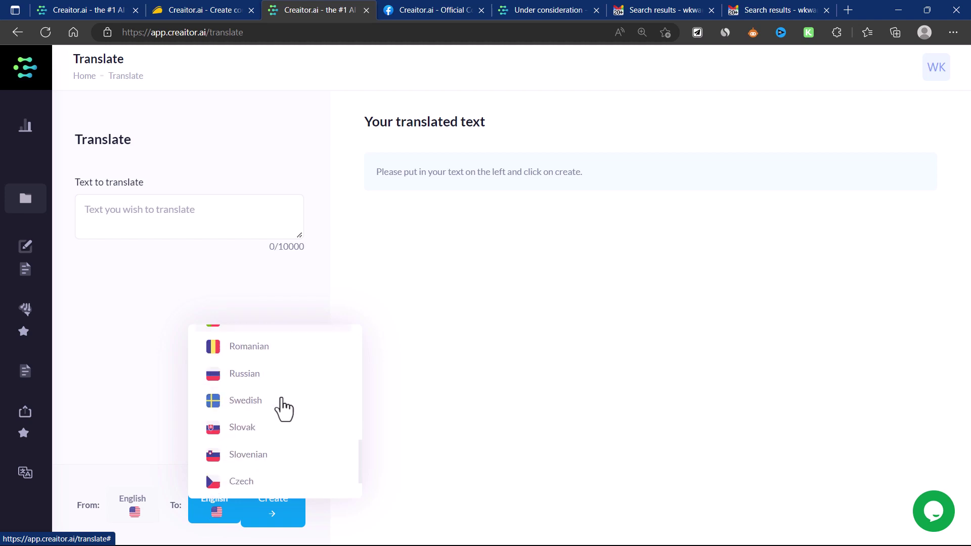
scroll(282, 402, down, 2)
click(452, 360)
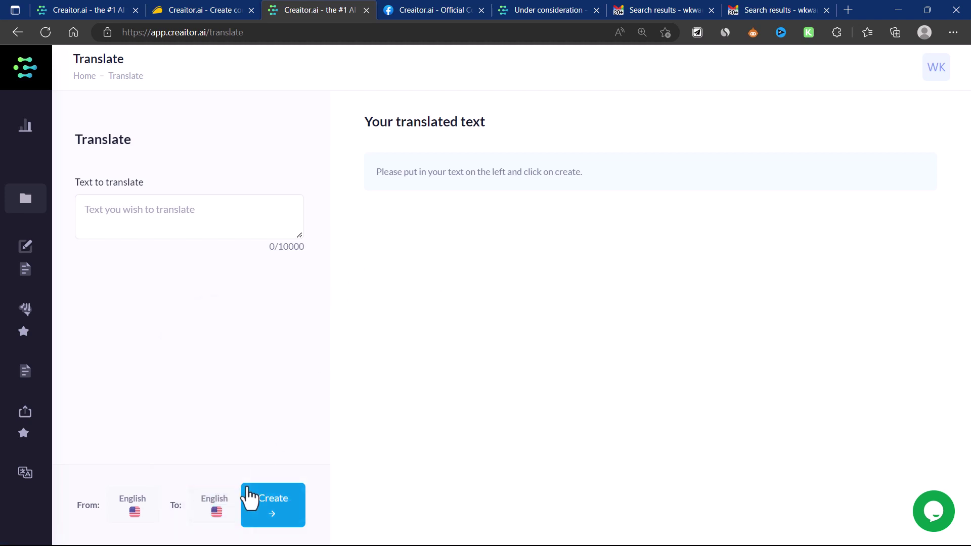
Use the page's right-click Back option to return to the Documents list
right_click(224, 503)
click(568, 338)
right_click(568, 339)
click(457, 254)
right_click(406, 245)
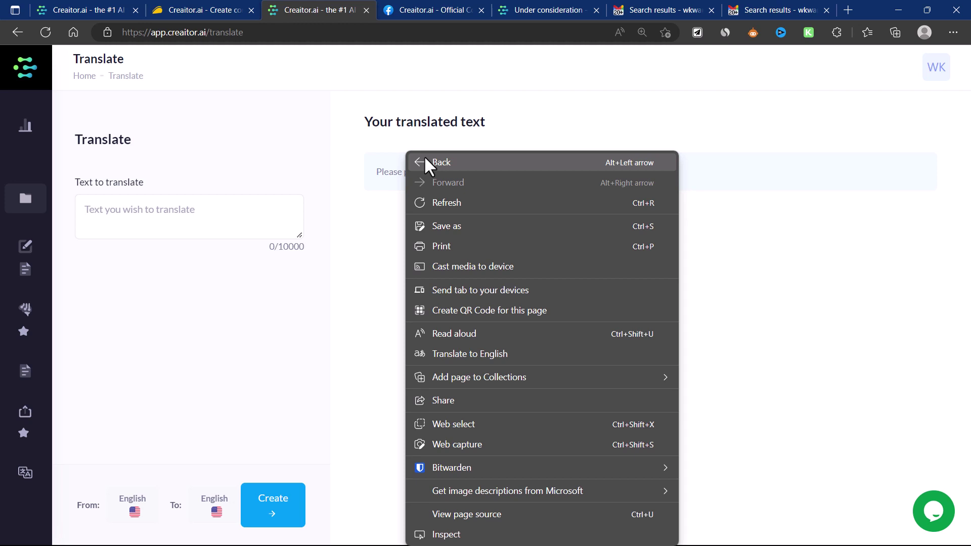
click(425, 160)
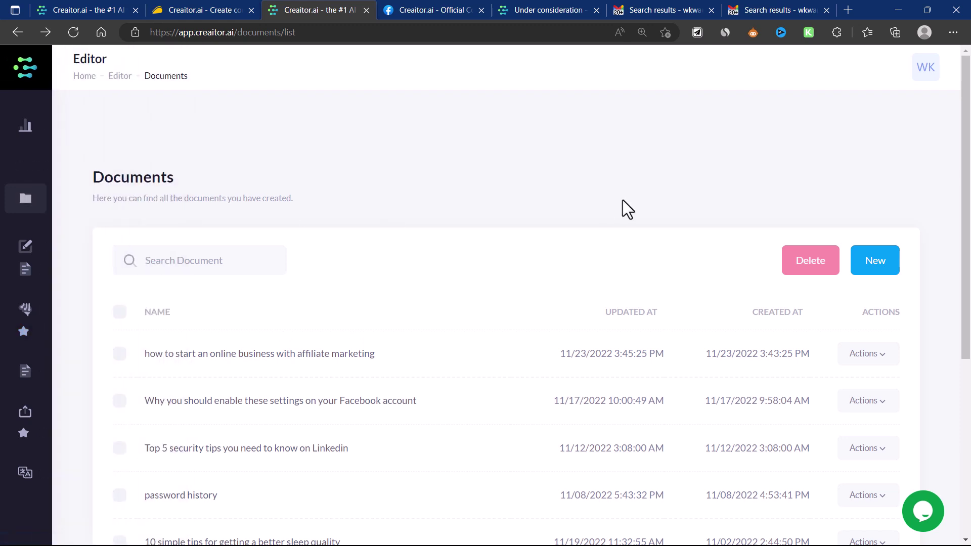
View the Creaitor.ai Dashboard, then return to the AppSumo deal page with $89–$267 tiers
mouse_move(39, 271)
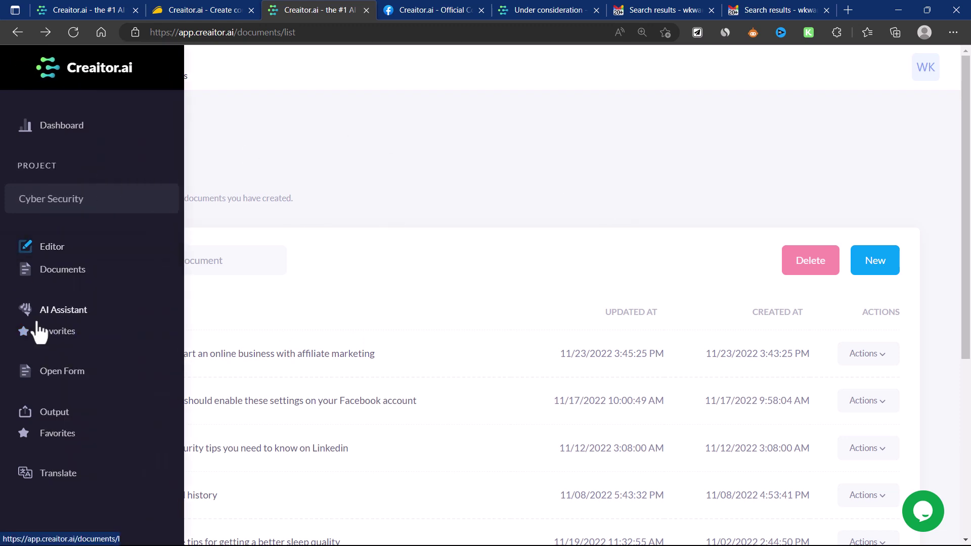
click(42, 71)
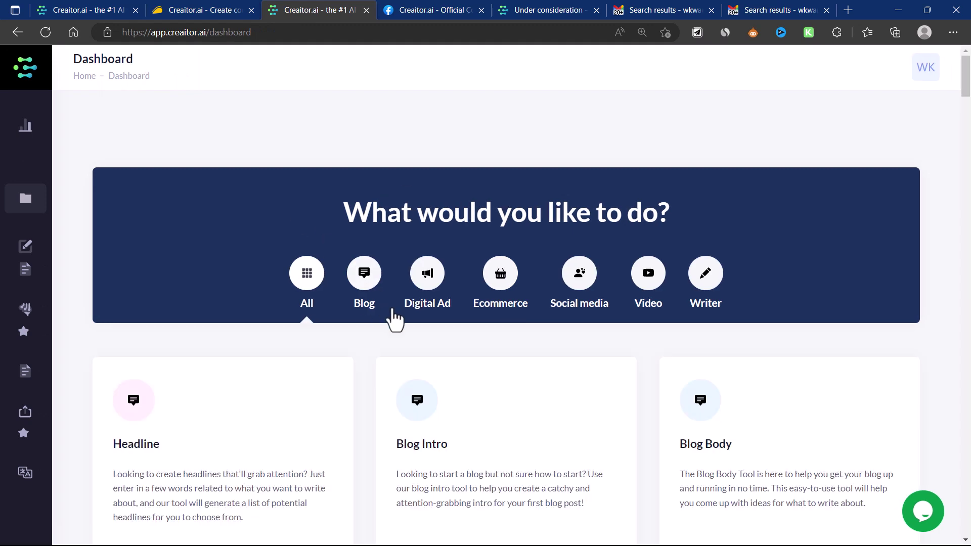
scroll(394, 320, down, 4)
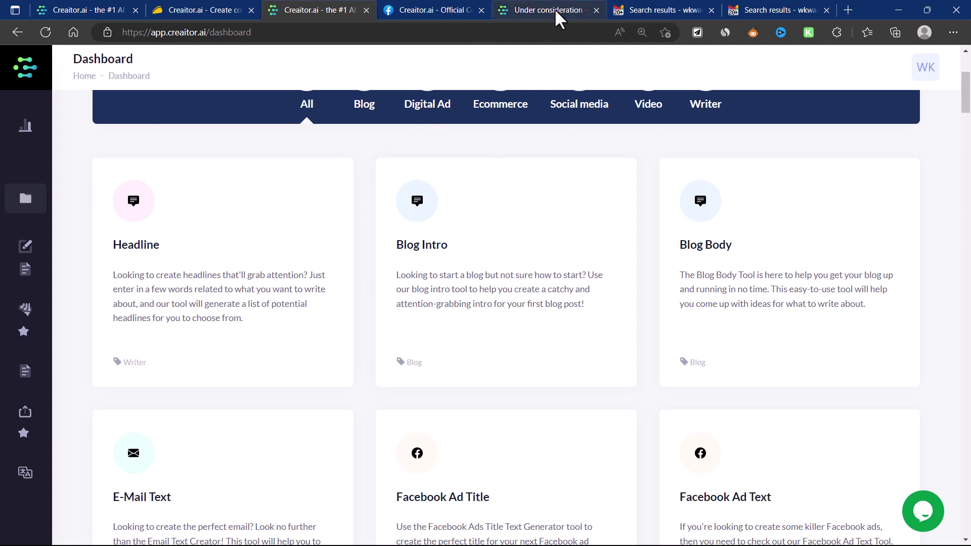
click(203, 10)
scroll(156, 323, up, 2)
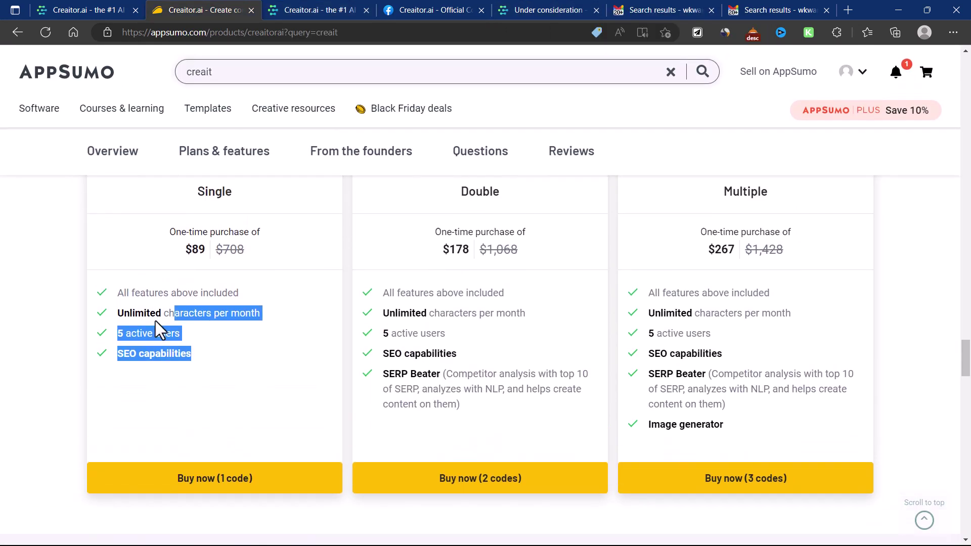